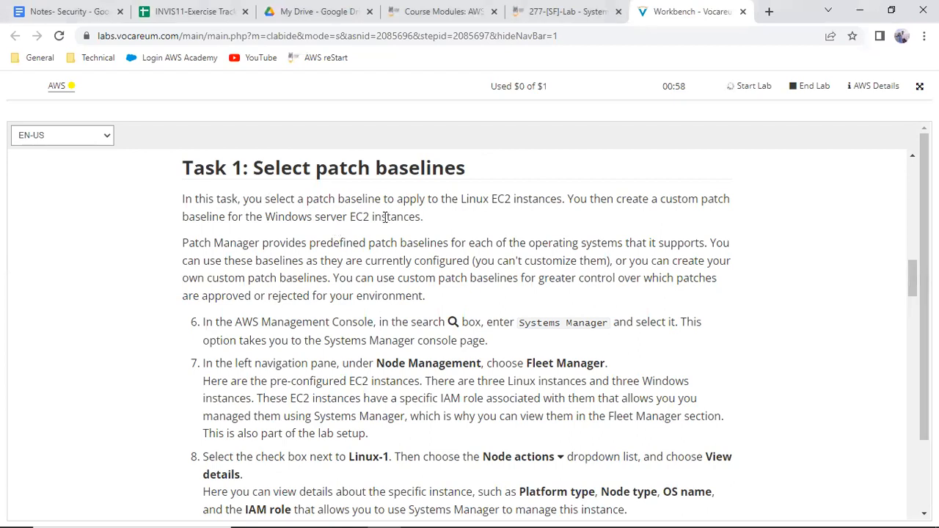
- Read the lab instructions from the overview and objectives through the Task 1 steps on selecting patch baselines
scroll(385, 214, up, 10)
scroll(386, 216, up, 10)
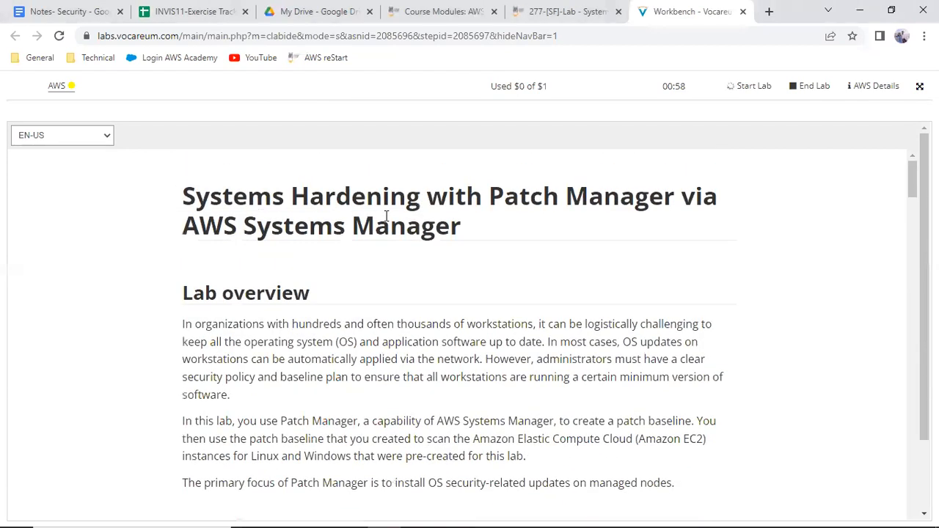
scroll(358, 294, down, 4)
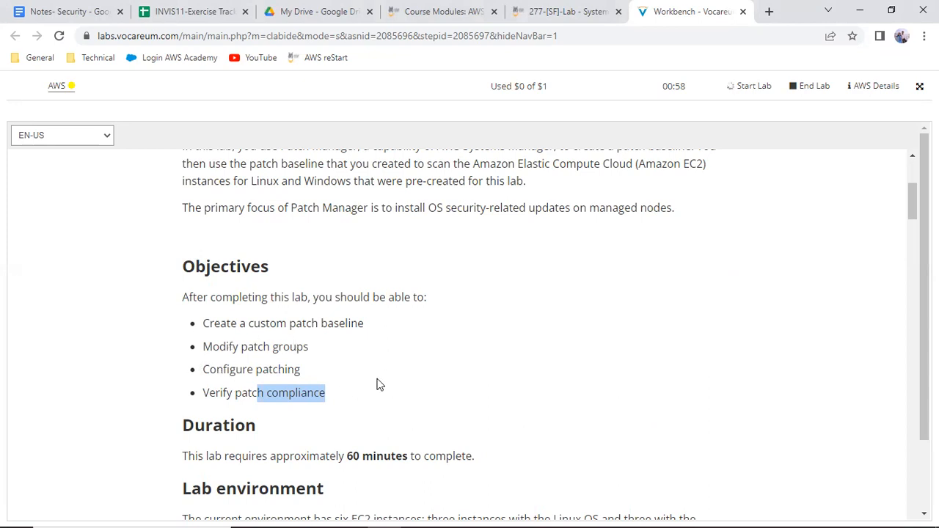
scroll(374, 379, down, 3)
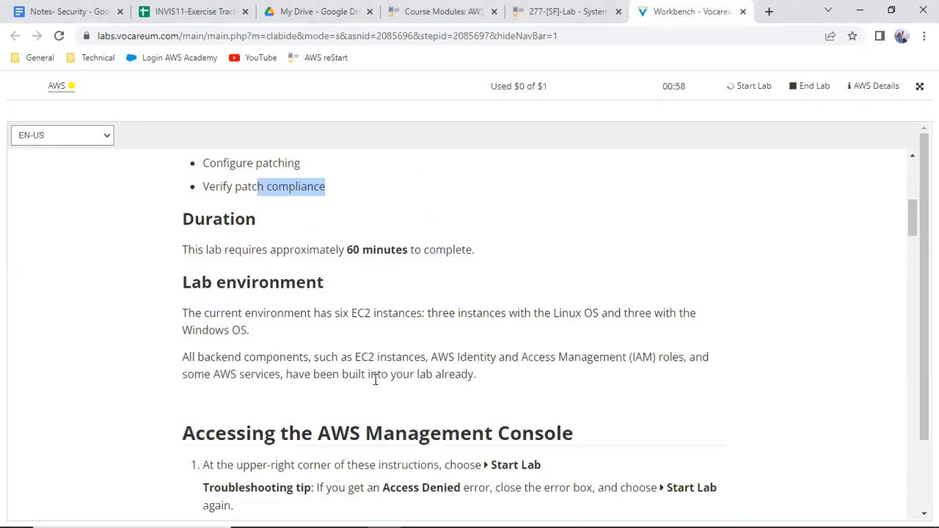
scroll(375, 379, down, 4)
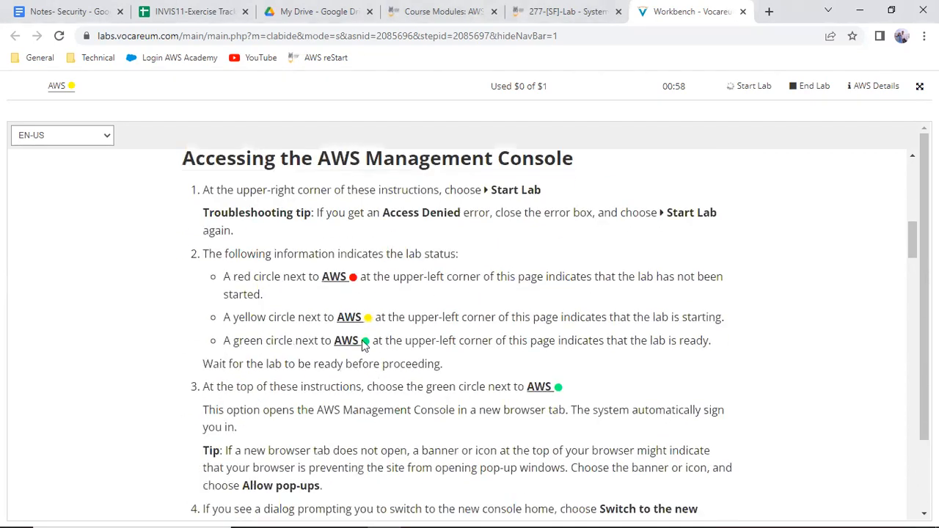
scroll(311, 316, down, 5)
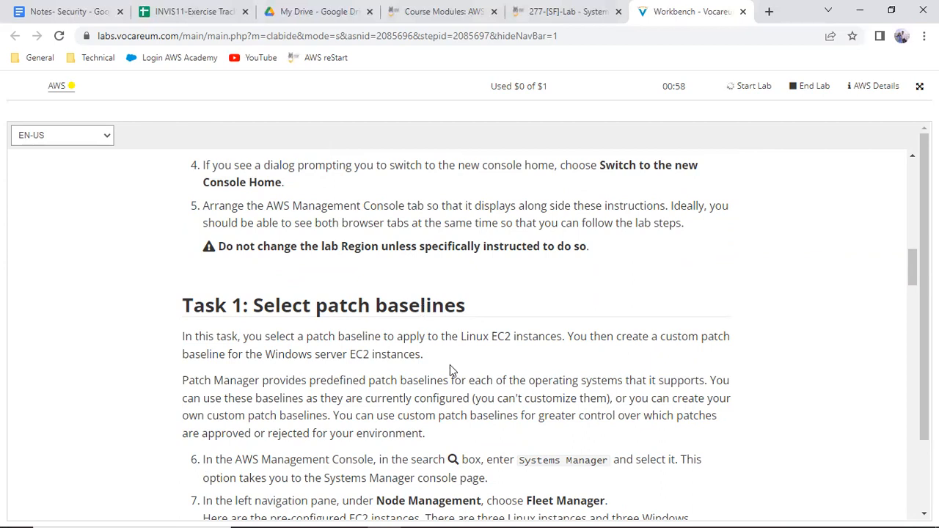
scroll(450, 371, down, 1)
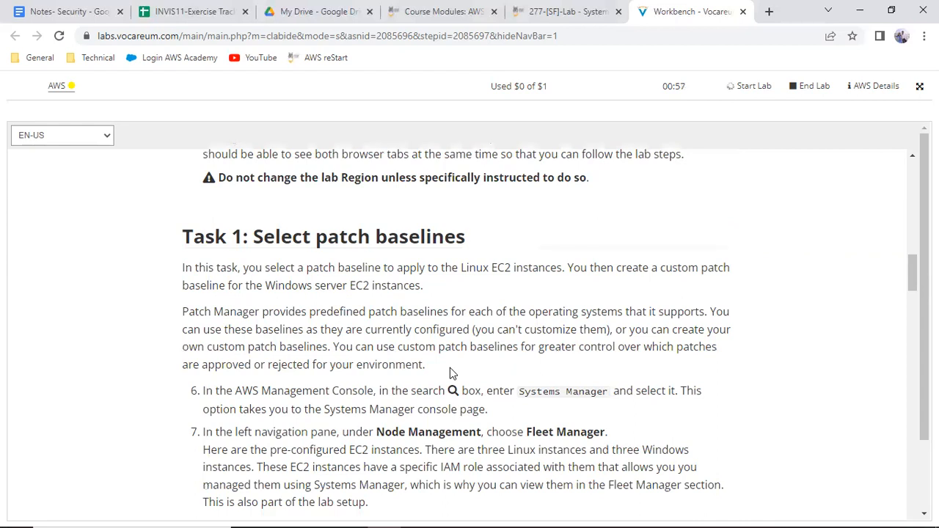
scroll(449, 382, down, 1)
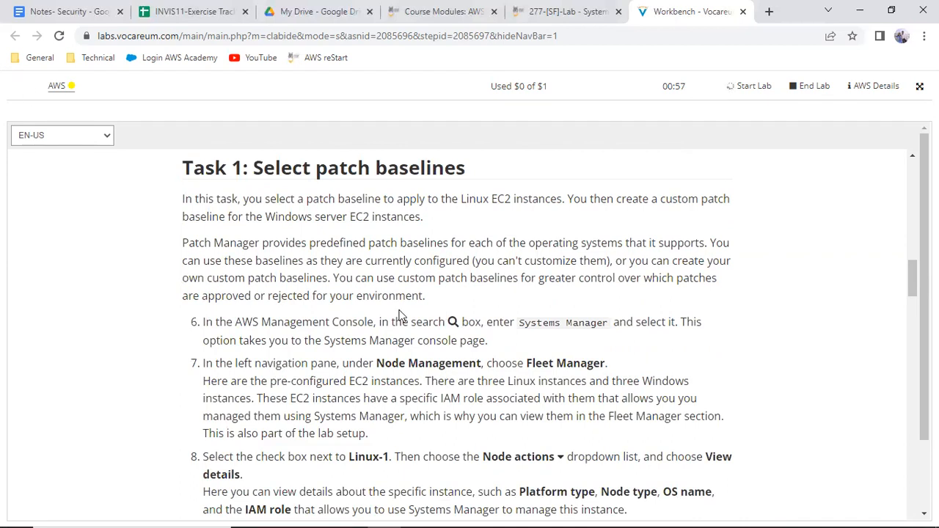
scroll(394, 313, down, 1)
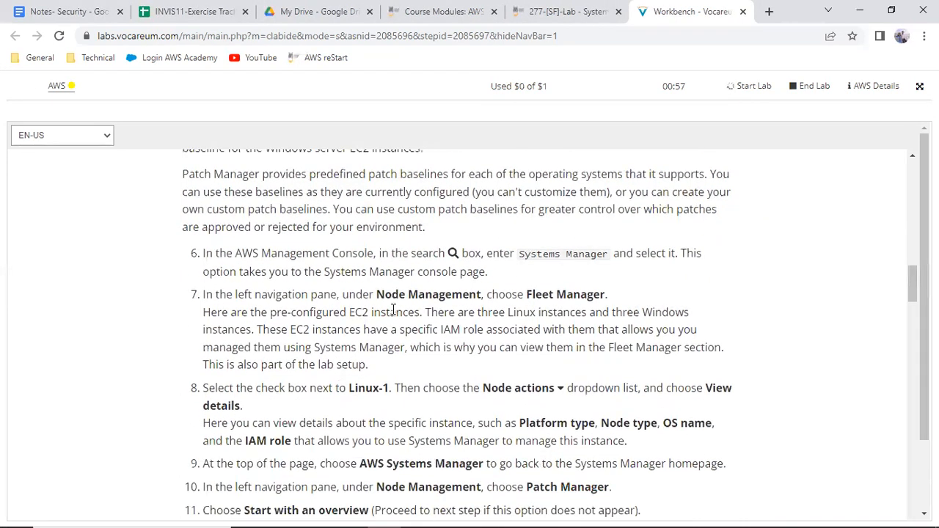
scroll(394, 310, down, 1)
scroll(390, 314, down, 1)
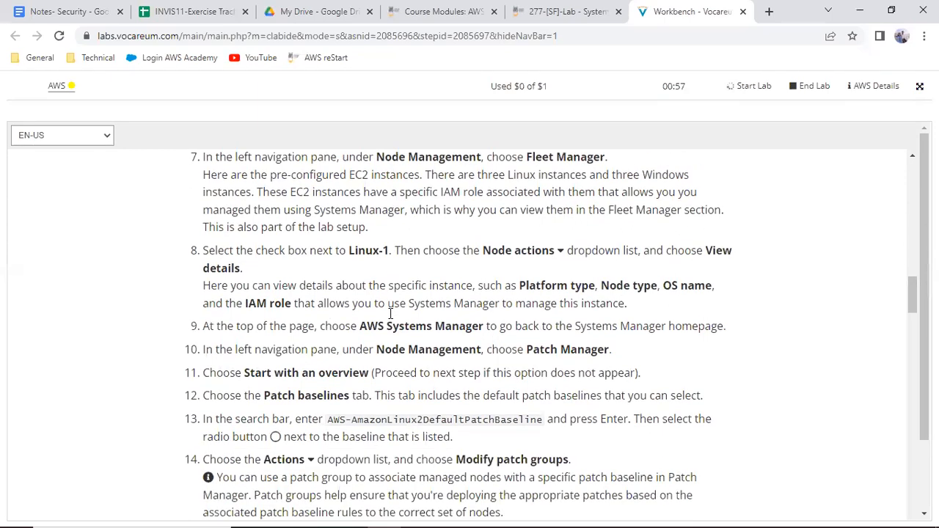
scroll(391, 315, down, 1)
scroll(392, 317, down, 3)
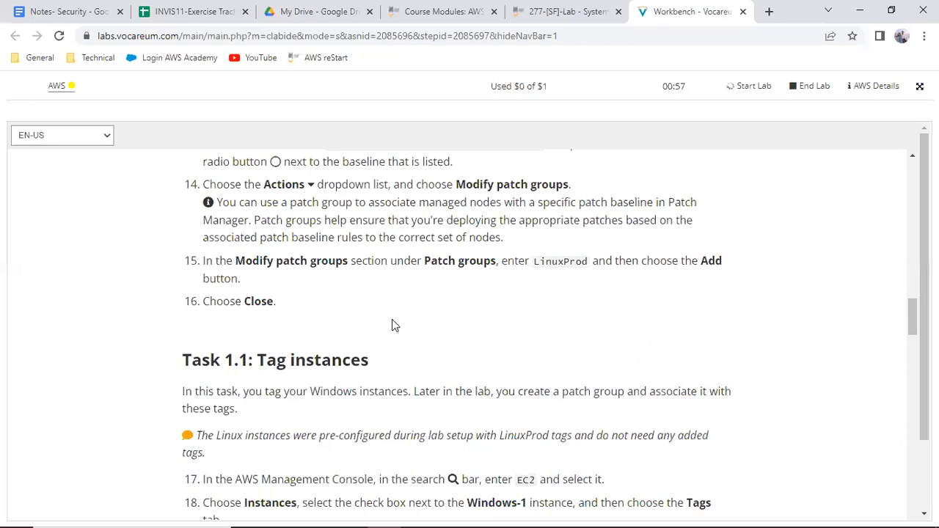
scroll(392, 325, up, 1)
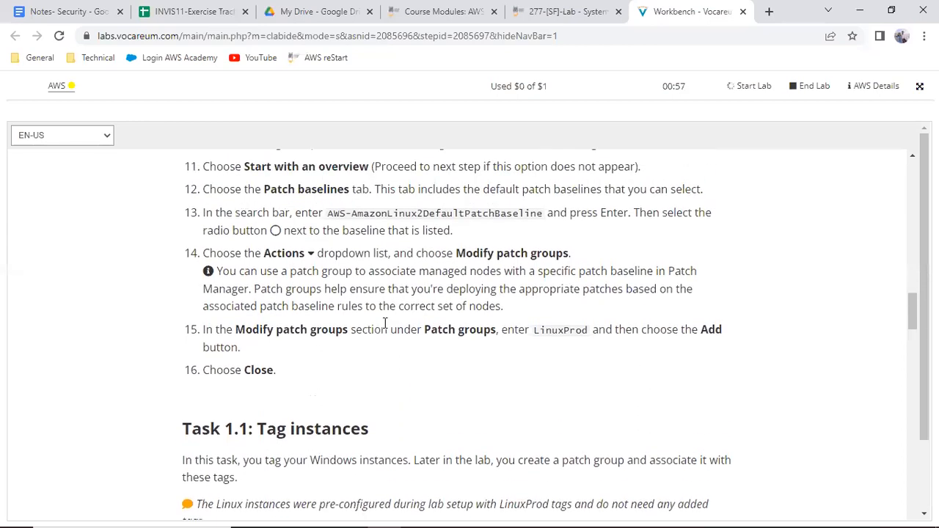
- Copy the patch group name LinuxProd from step 15 of the lab instructions
double_click(554, 330)
right_click(554, 331)
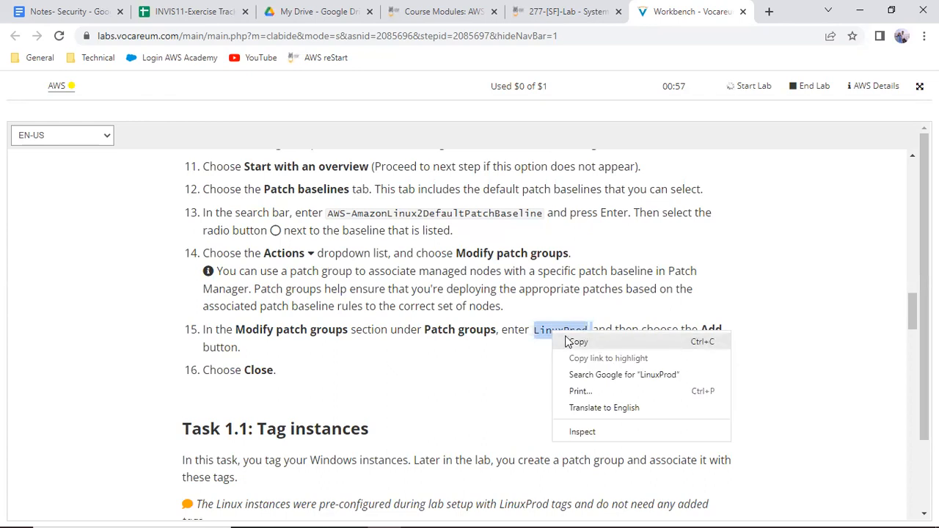
click(576, 342)
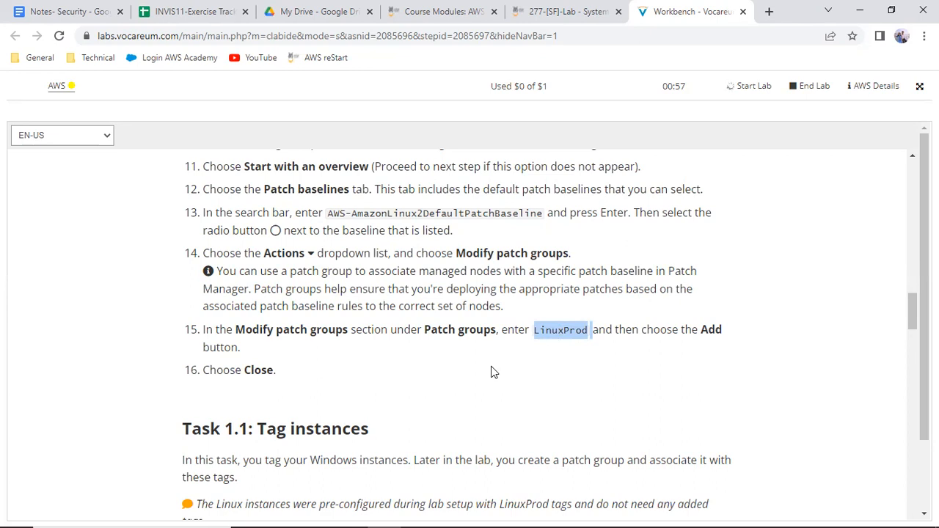
- Log out of the invalid AWS sign-in page, close it, and open the AWS Management Console from the lab page
scroll(492, 372, down, 2)
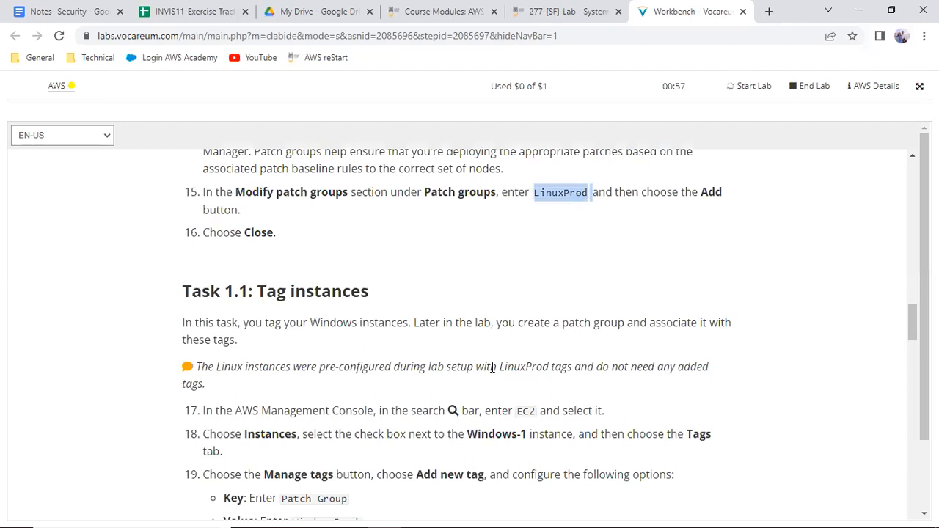
scroll(491, 367, down, 1)
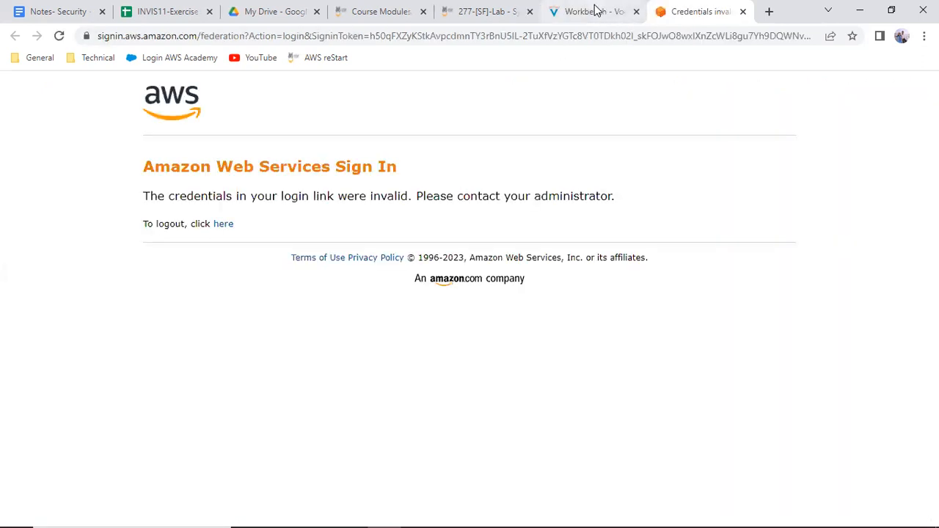
click(226, 226)
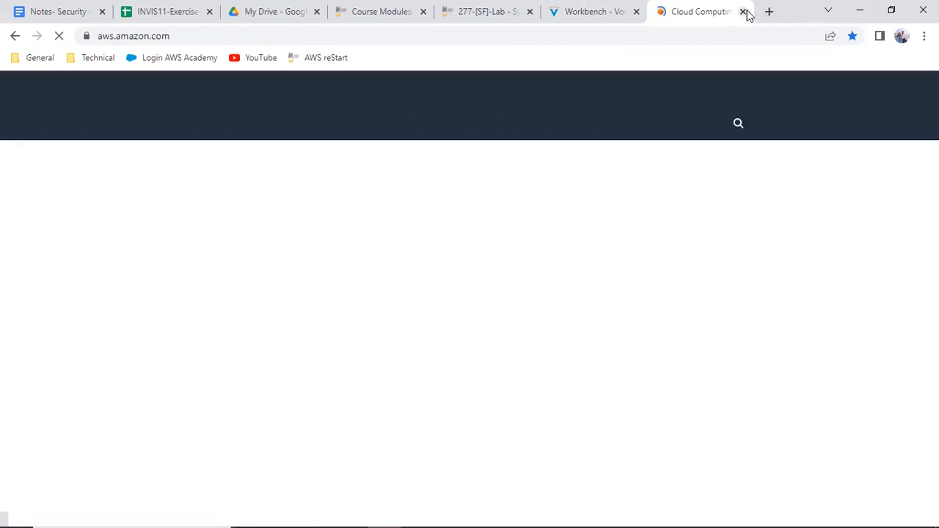
key(ctrl+w)
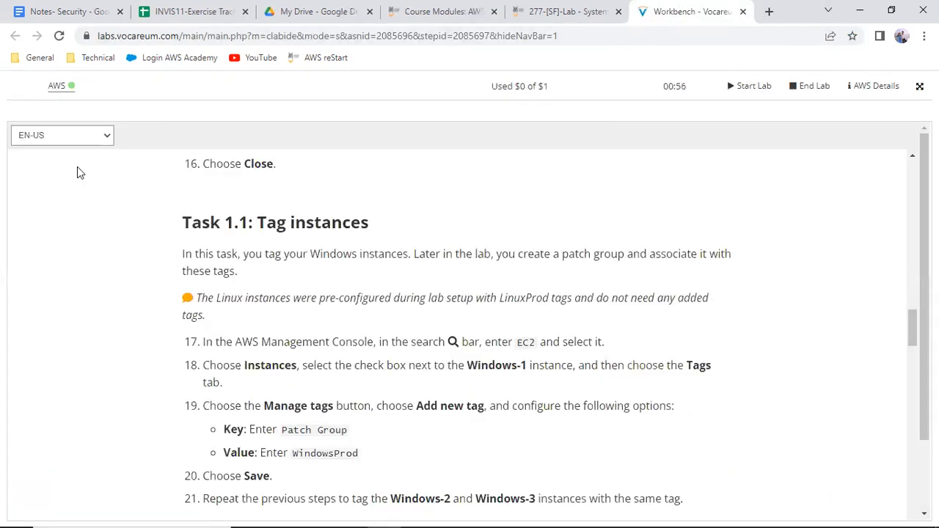
click(59, 88)
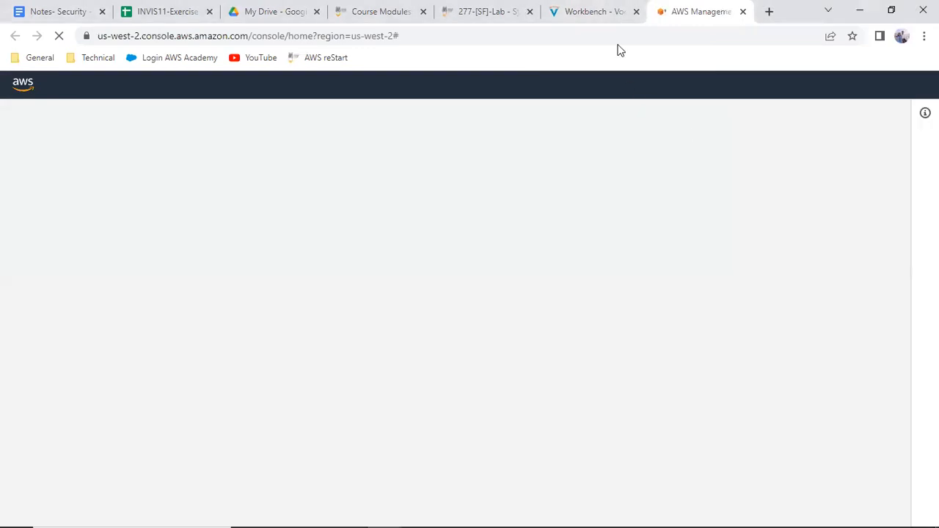
- Return to the lab instructions and copy the tag key Patch Group from Task 1.1
click(594, 11)
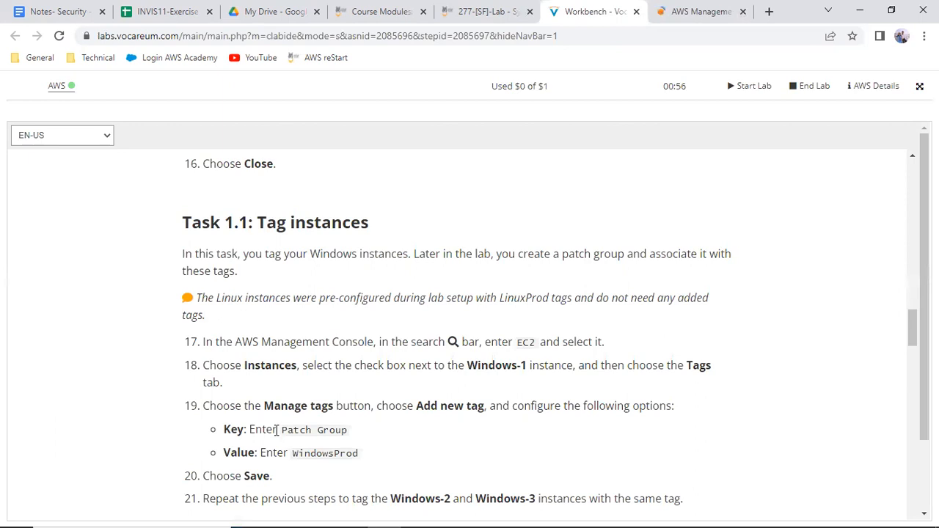
drag(281, 430, 340, 426)
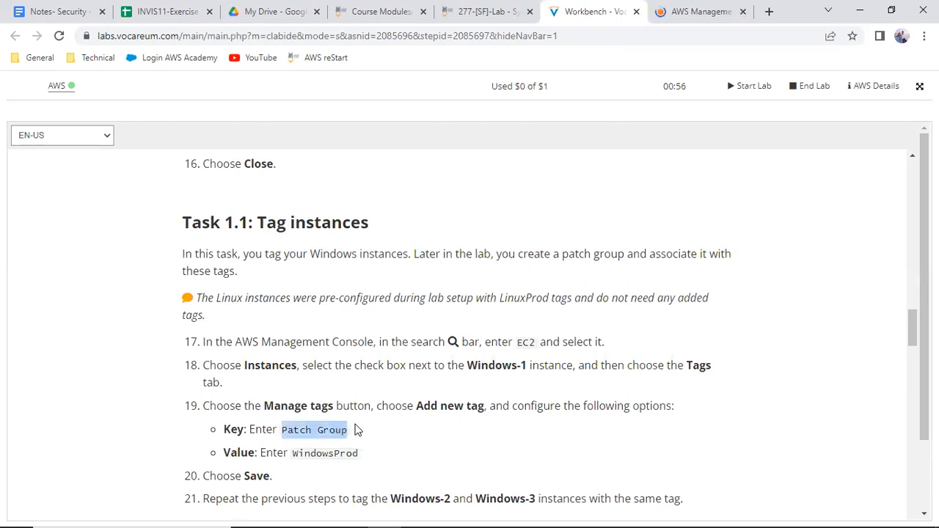
right_click(329, 435)
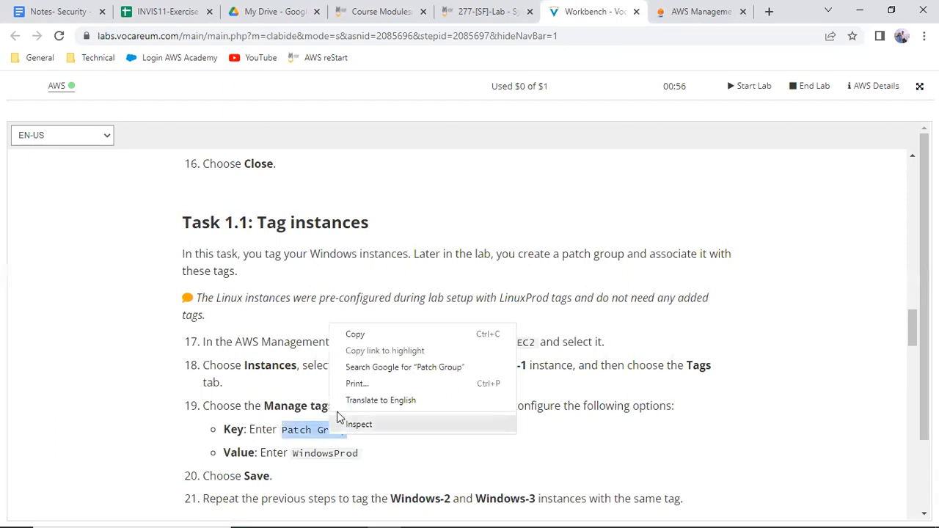
click(358, 331)
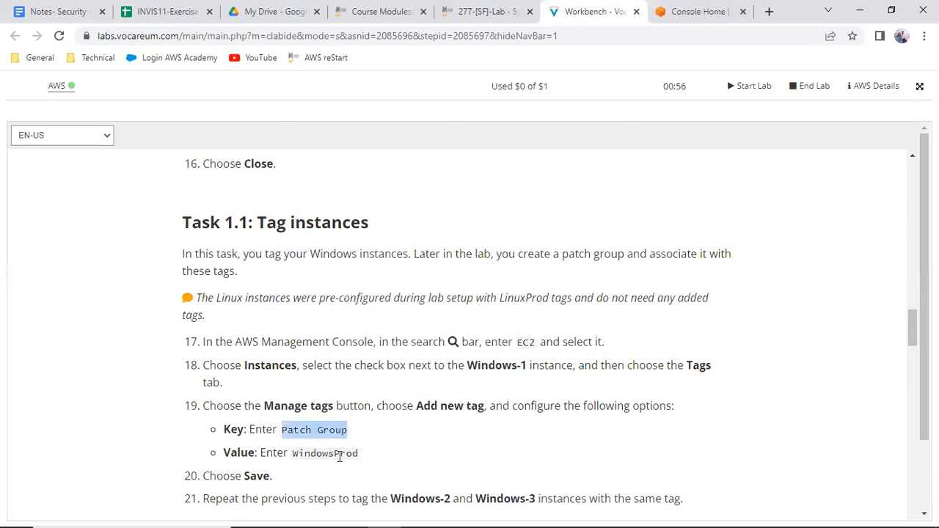
- Switch to the AWS console and open the EC2 instances list
click(701, 11)
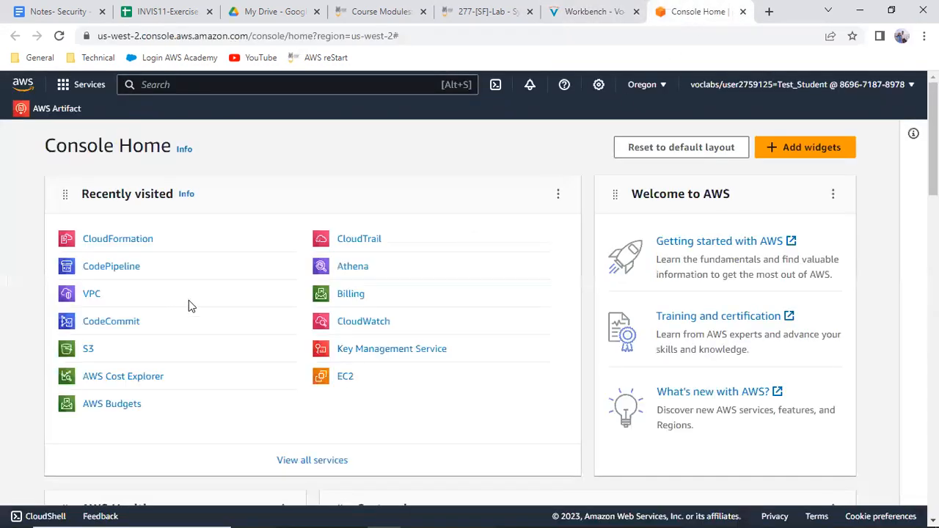
click(345, 378)
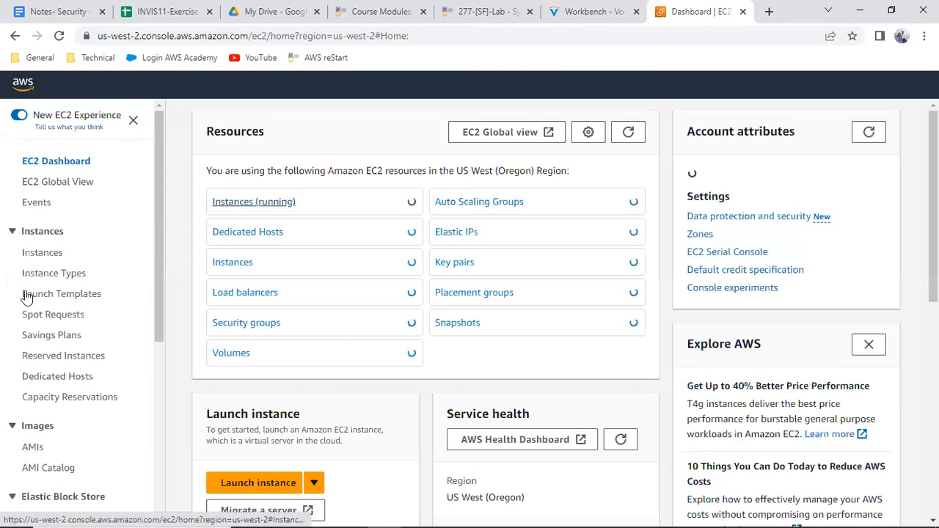
click(47, 253)
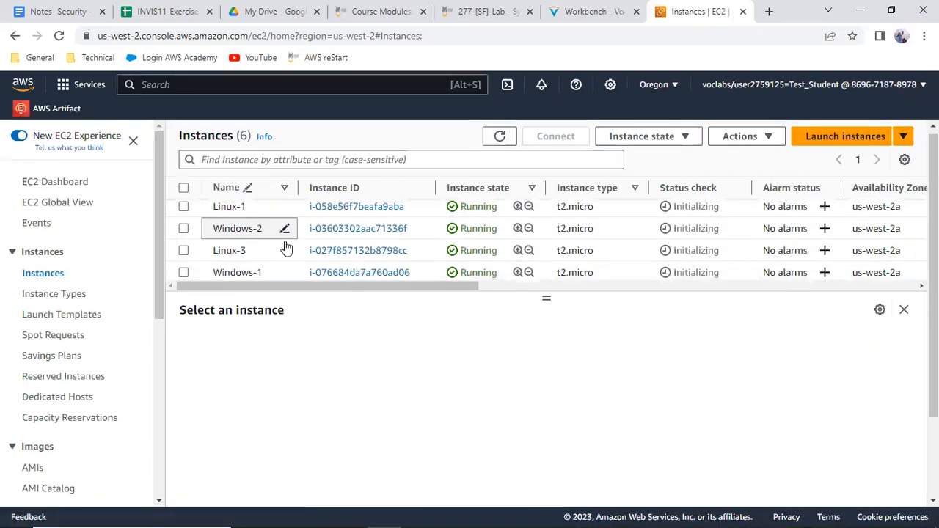
- Open tag management for the Windows-2 instance and add a new tag with the key Patch Group
scroll(285, 242, down, 2)
scroll(284, 242, up, 2)
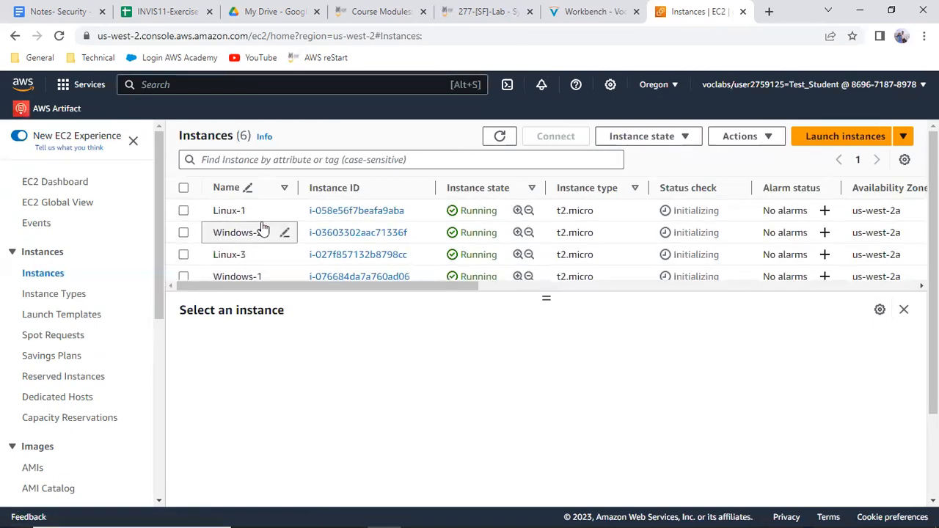
click(183, 232)
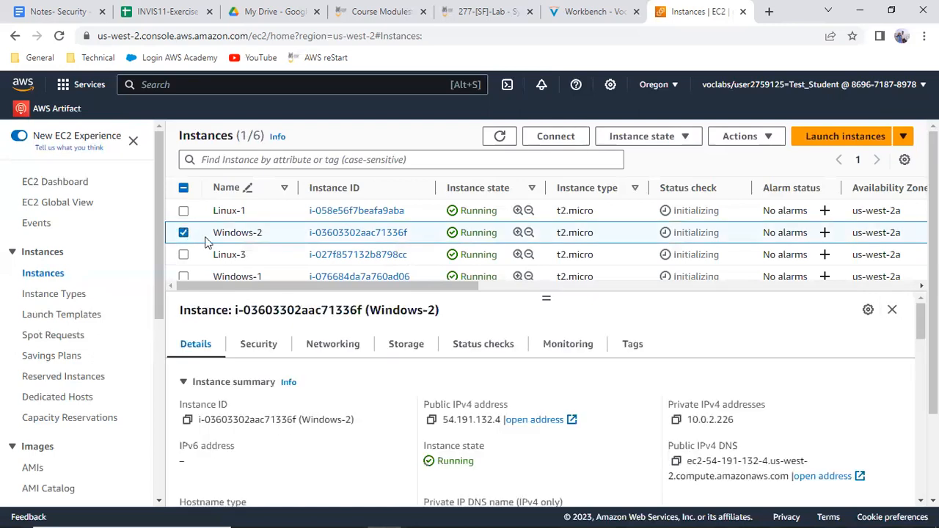
click(633, 345)
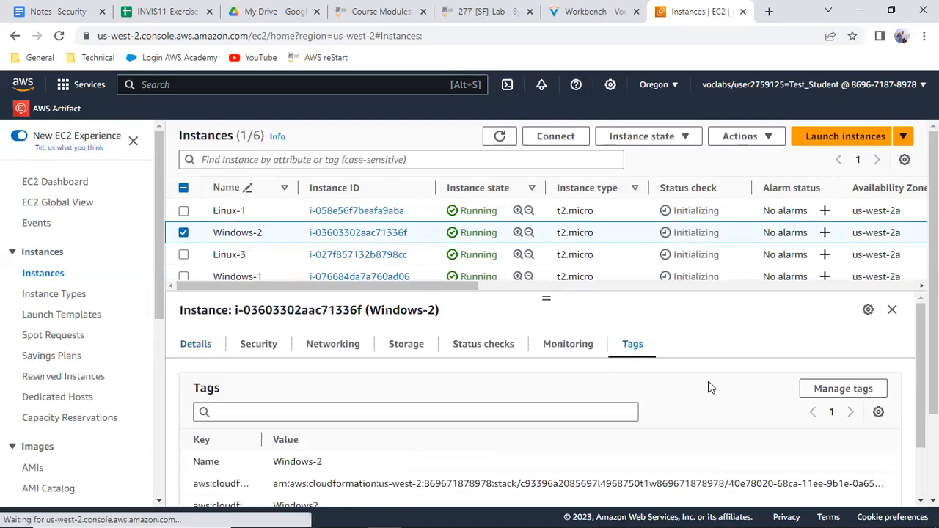
click(831, 389)
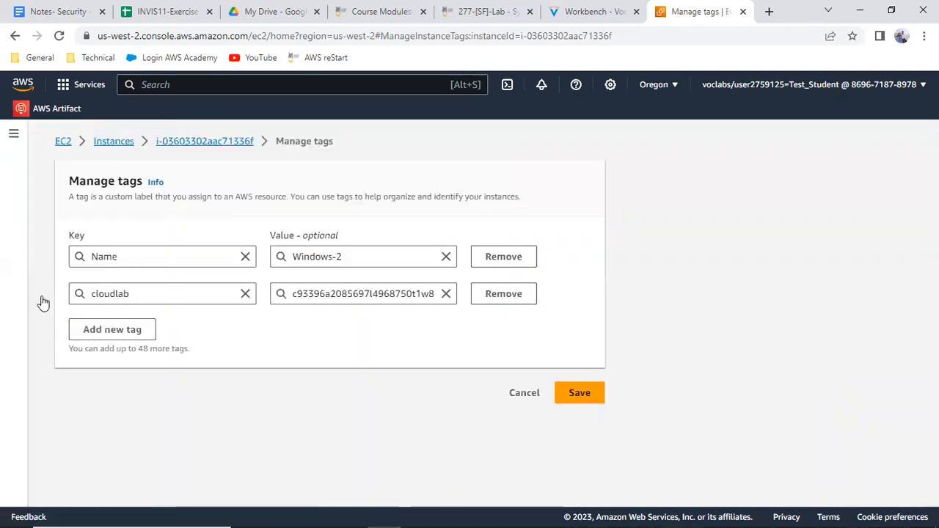
click(117, 332)
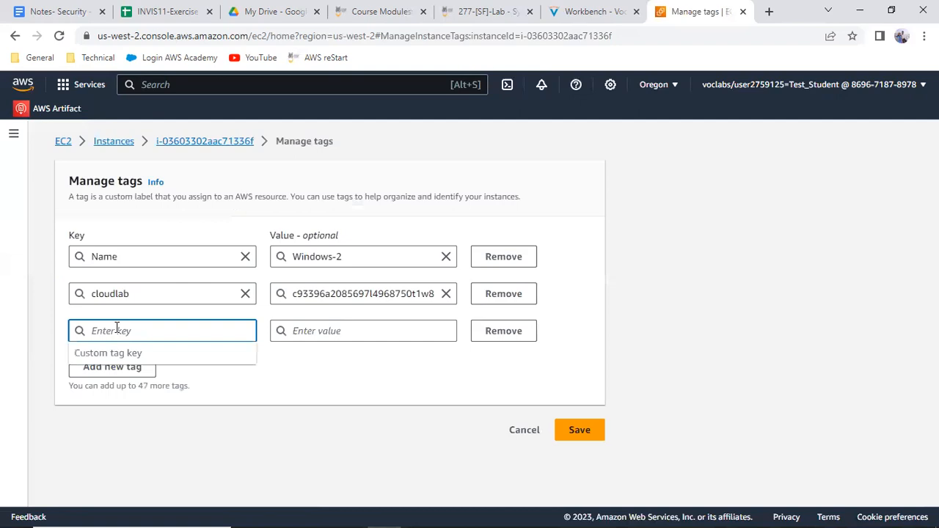
key(ctrl+v)
- Copy WindowsProd from the lab instructions as the value of the Patch Group tag and save the Windows-2 tags
click(583, 11)
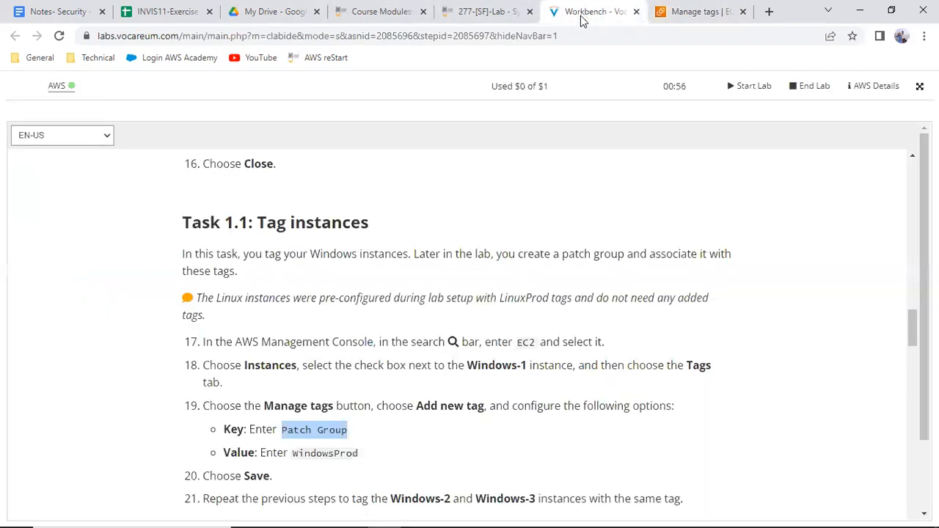
double_click(332, 456)
key(ctrl+c)
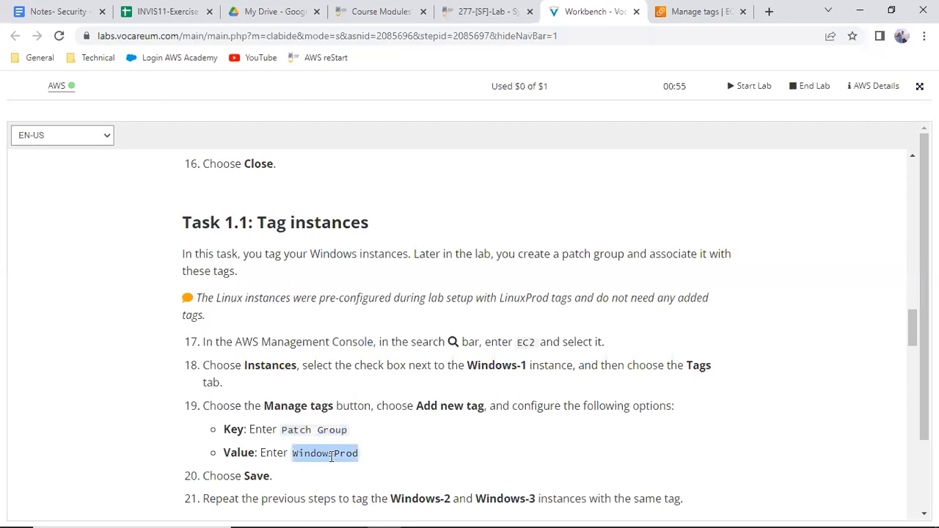
click(692, 21)
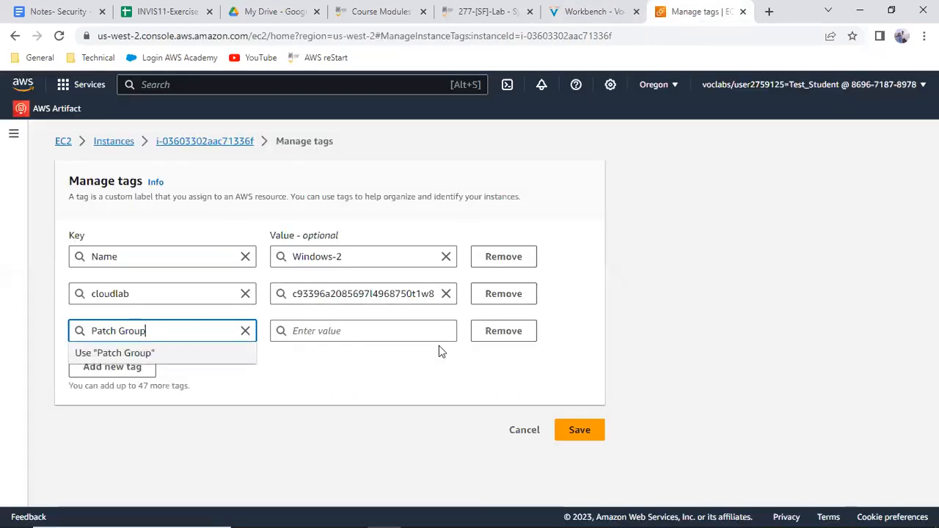
click(360, 331)
key(ctrl+v)
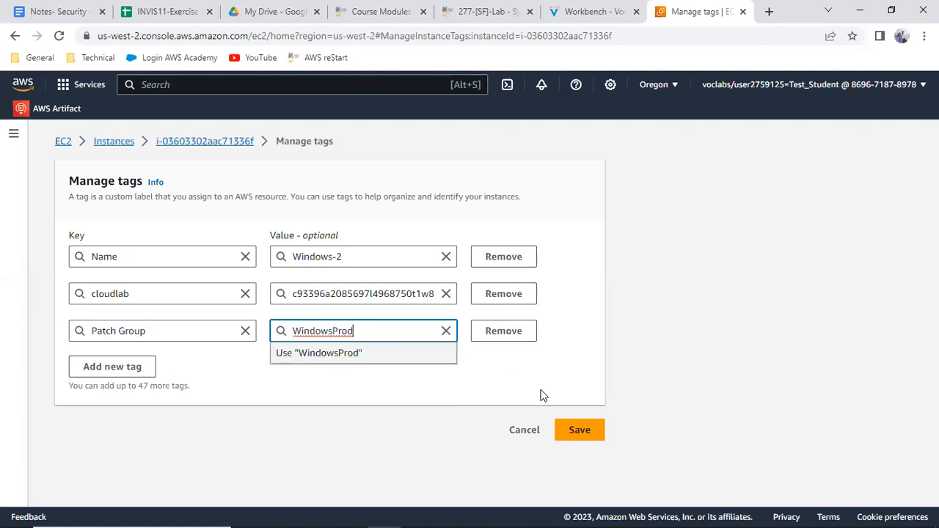
click(579, 434)
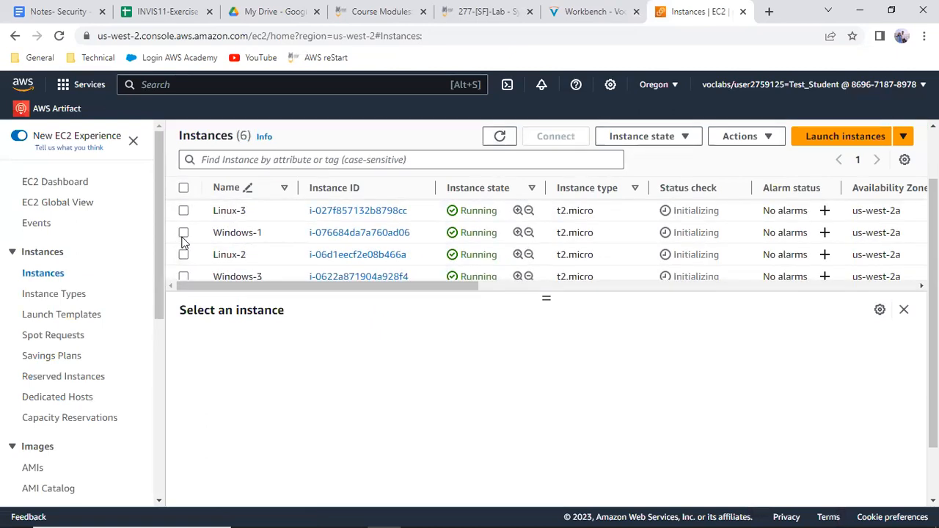
- Open tag management for the Windows-1 instance and add a new tag with the value WindowsProd
click(183, 234)
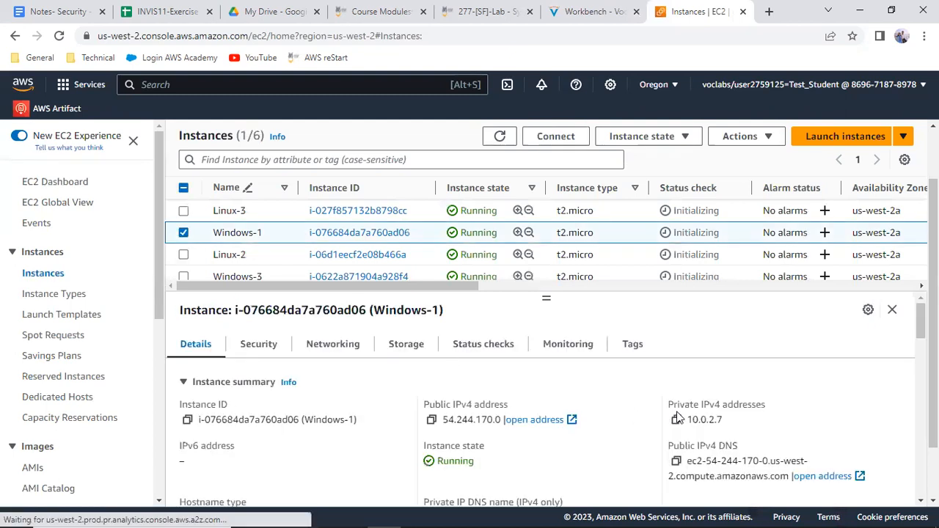
click(629, 346)
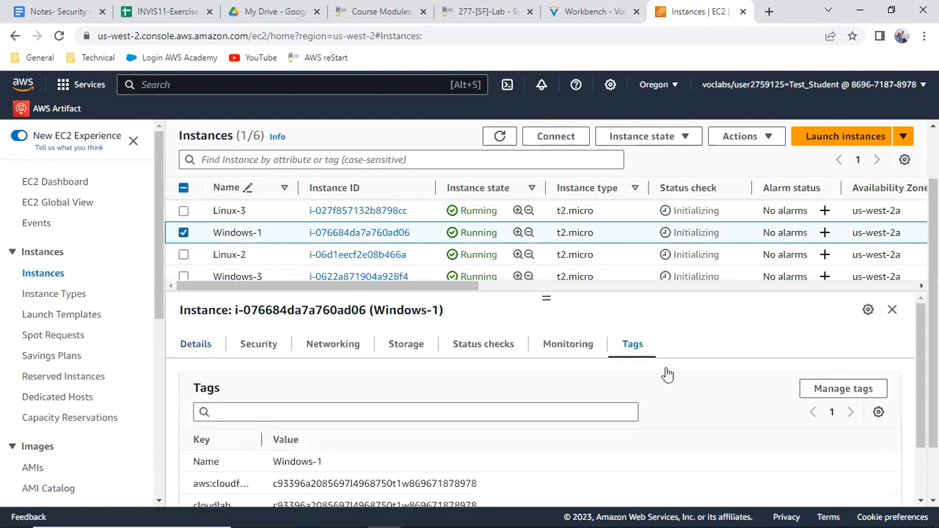
click(833, 391)
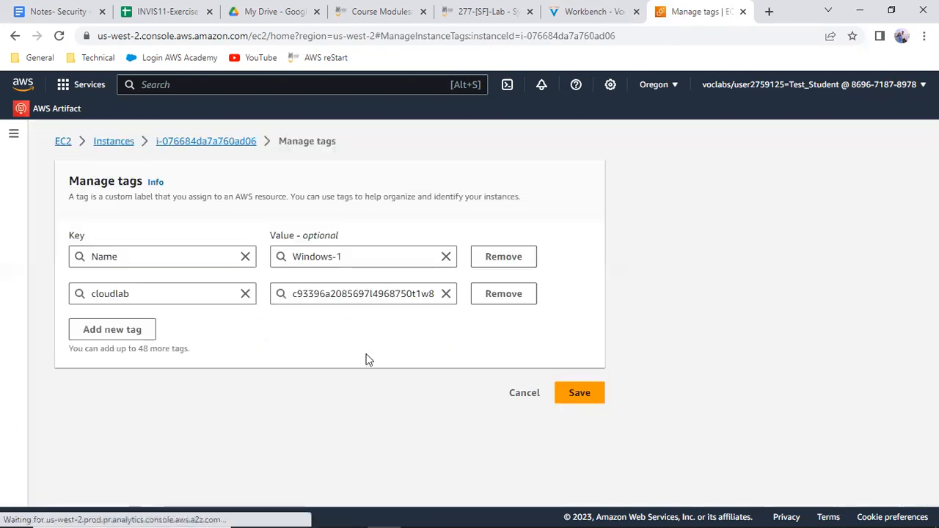
click(110, 334)
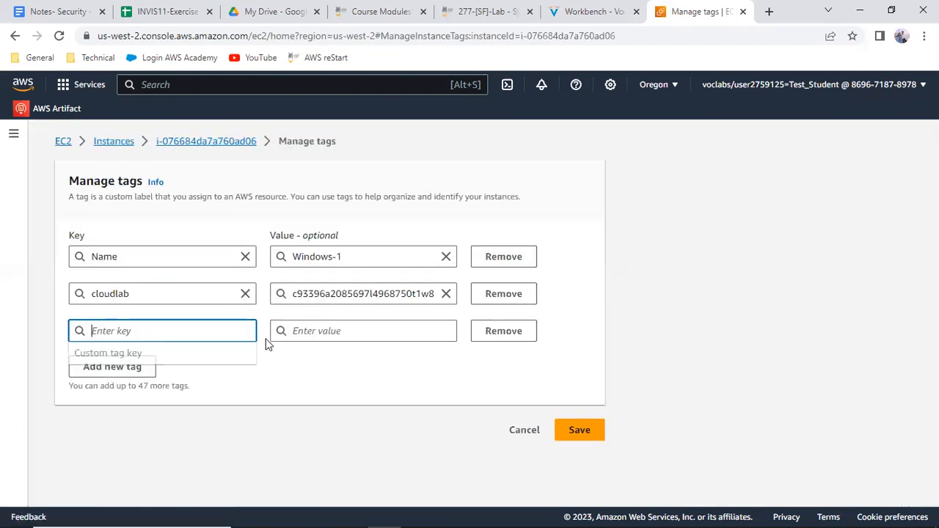
click(312, 333)
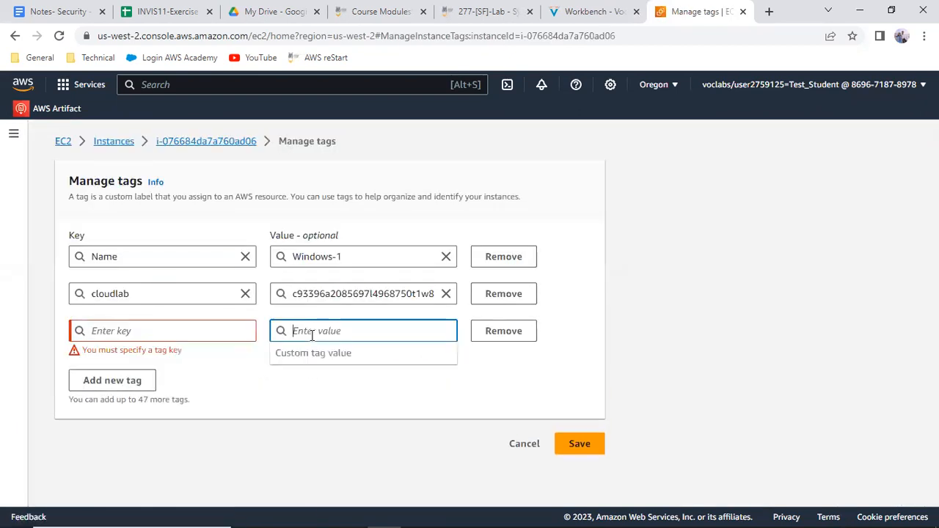
key(ctrl+v)
- Copy Patch Group from the lab instructions as the key of the WindowsProd tag and save the Windows-1 tags
click(160, 330)
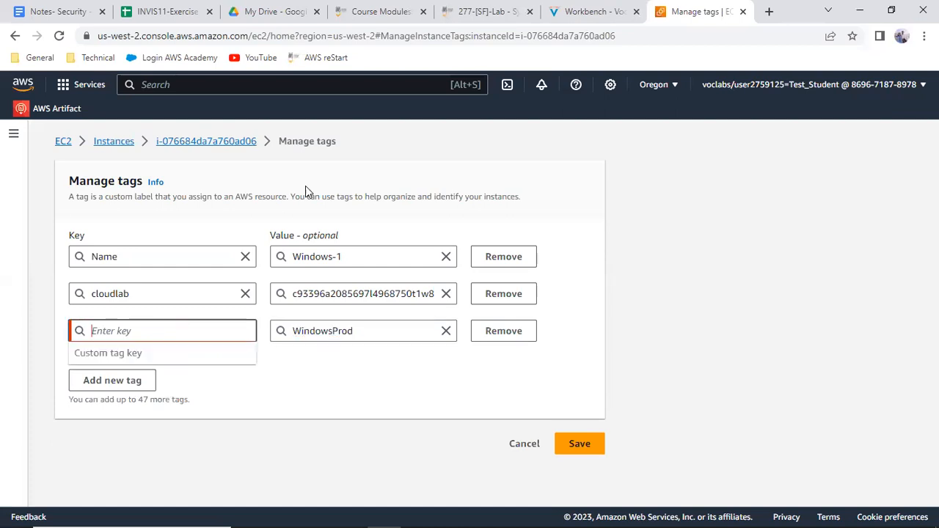
click(587, 11)
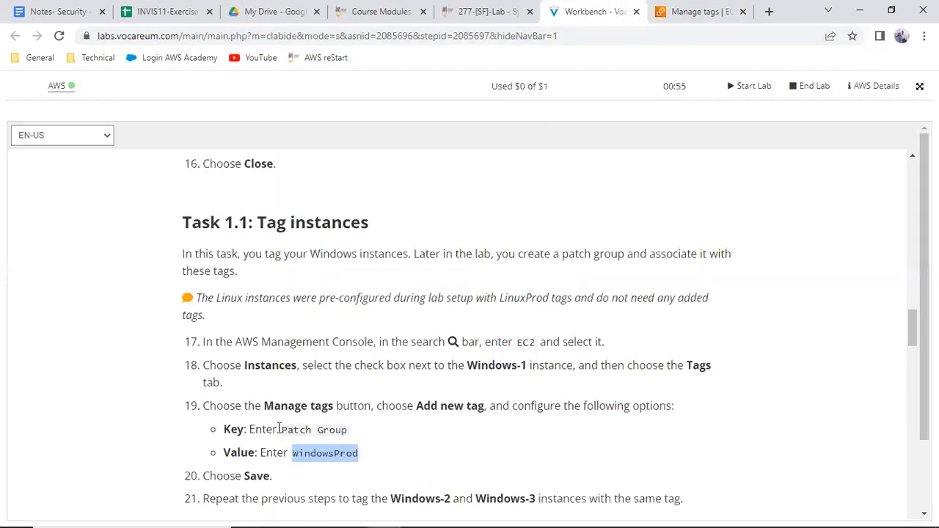
drag(284, 429, 350, 432)
key(ctrl+c)
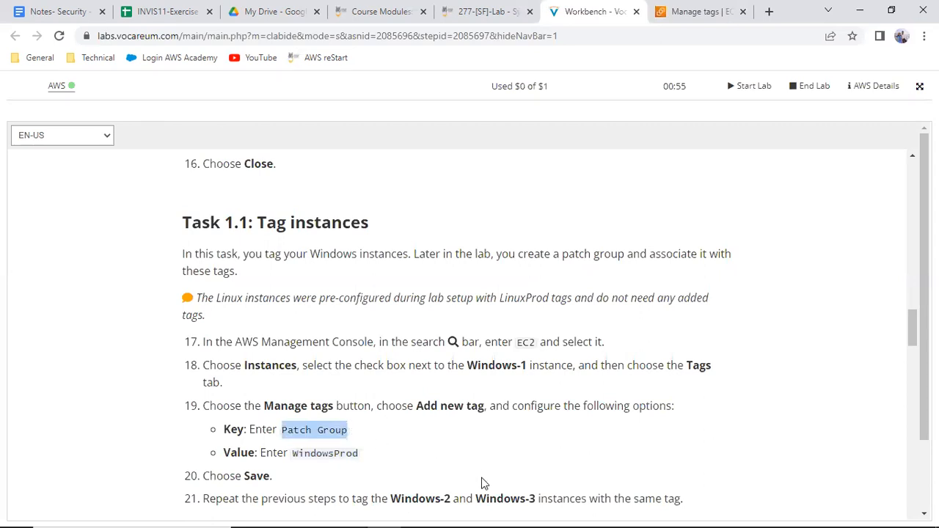
click(664, 9)
click(230, 331)
key(ctrl+v)
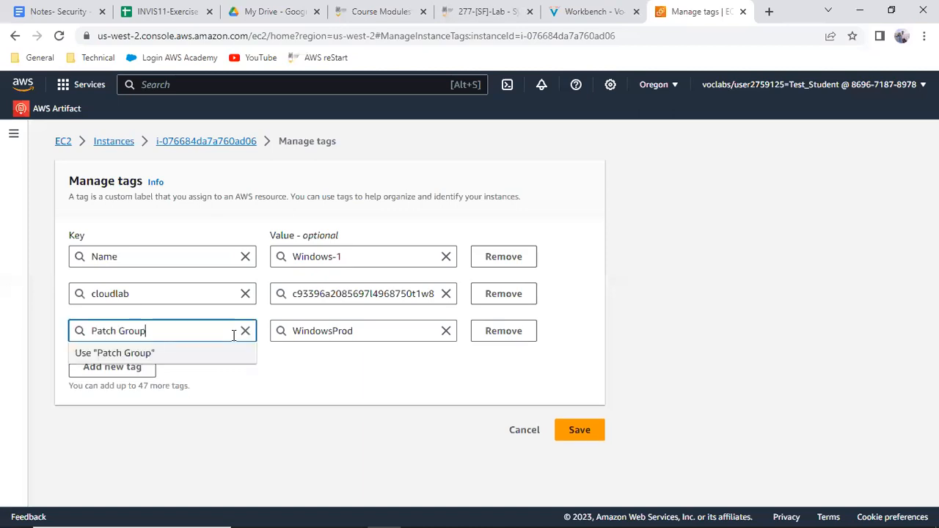
click(578, 435)
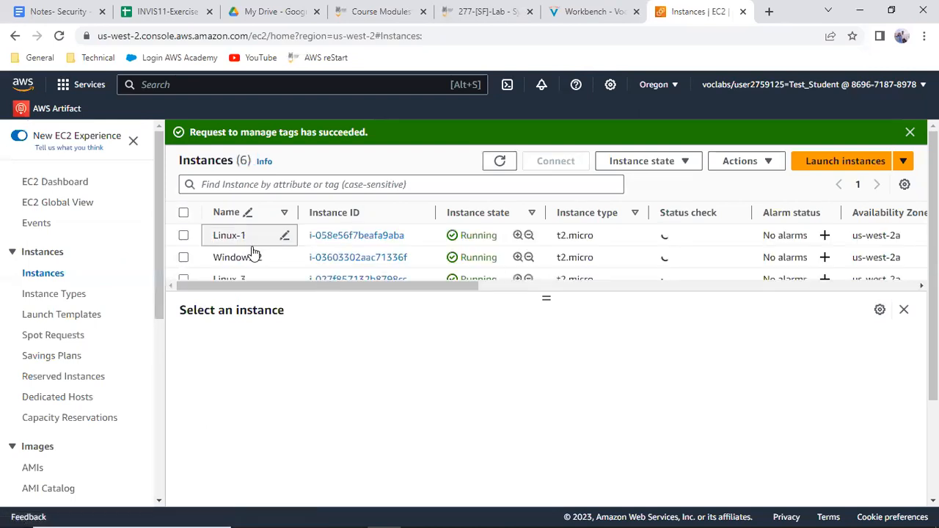
- Open tag management for the Windows-3 instance and add a new tag with the key Patch Group
scroll(253, 260, down, 3)
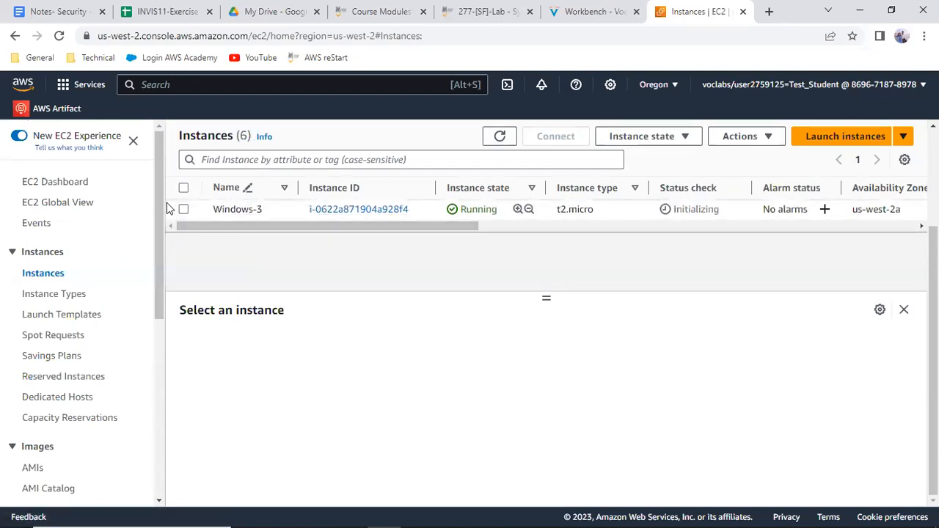
click(425, 211)
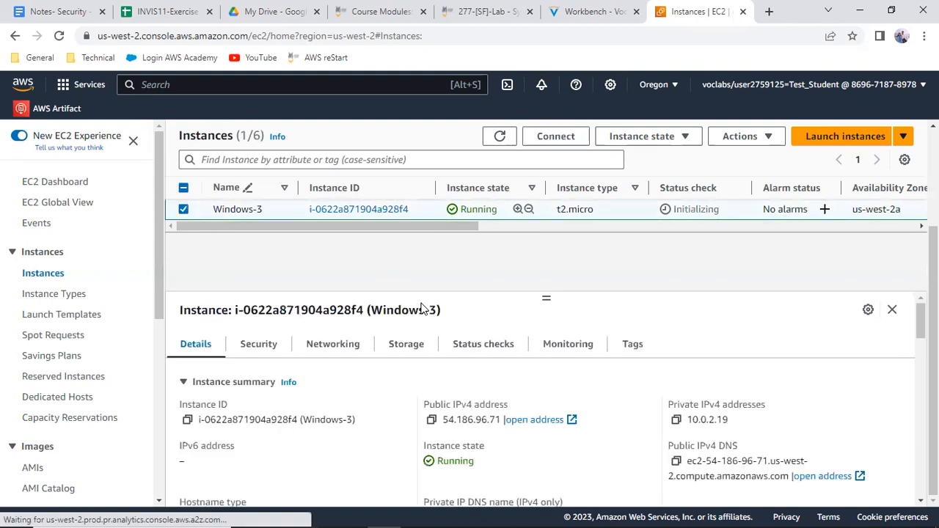
click(632, 344)
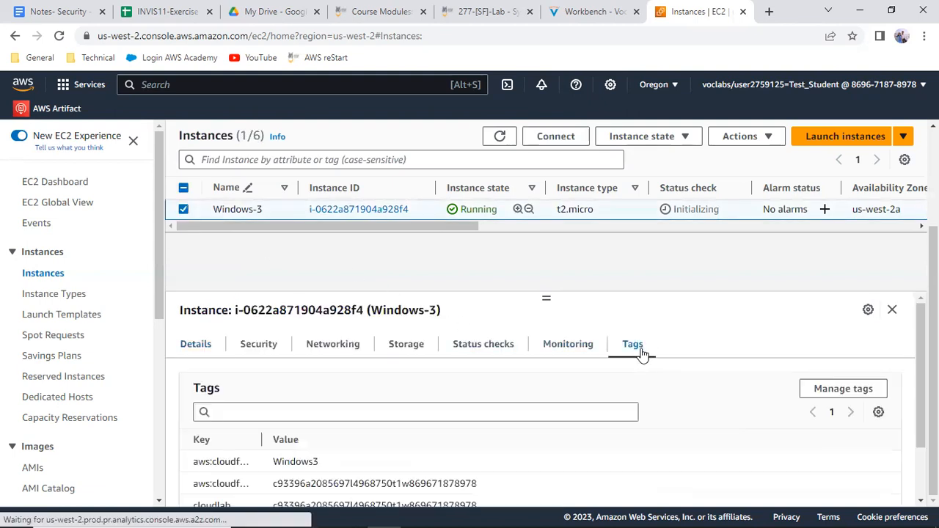
click(838, 390)
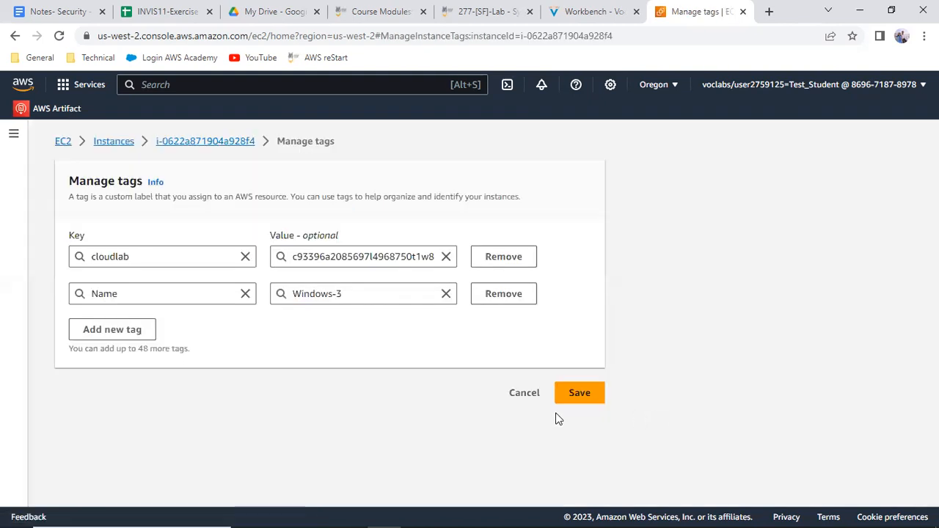
click(141, 328)
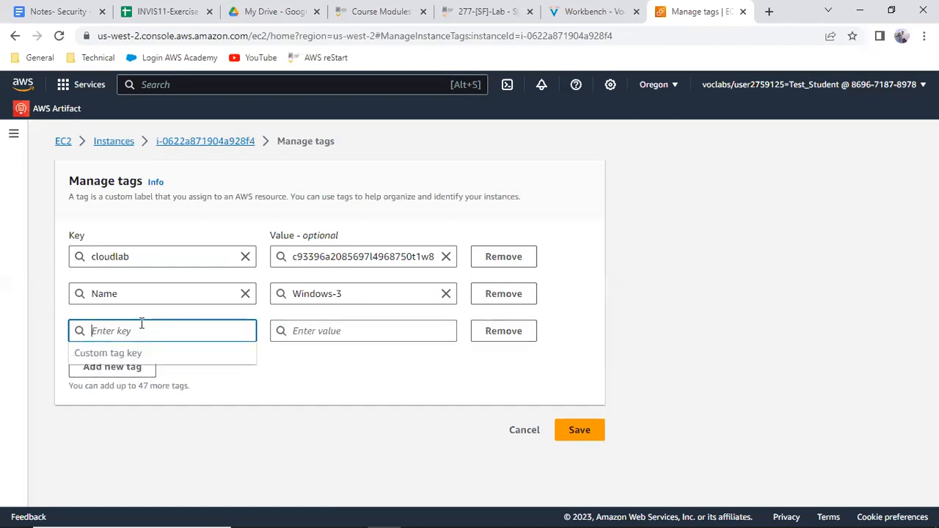
key(ctrl+v)
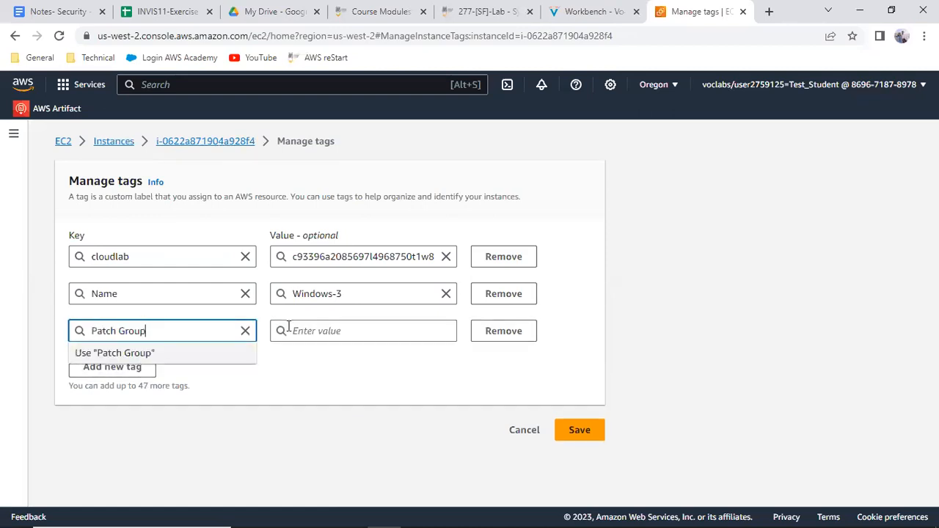
- Copy WindowsProd from the lab instructions as the Patch Group tag's value and save the Windows-3 tags
click(301, 335)
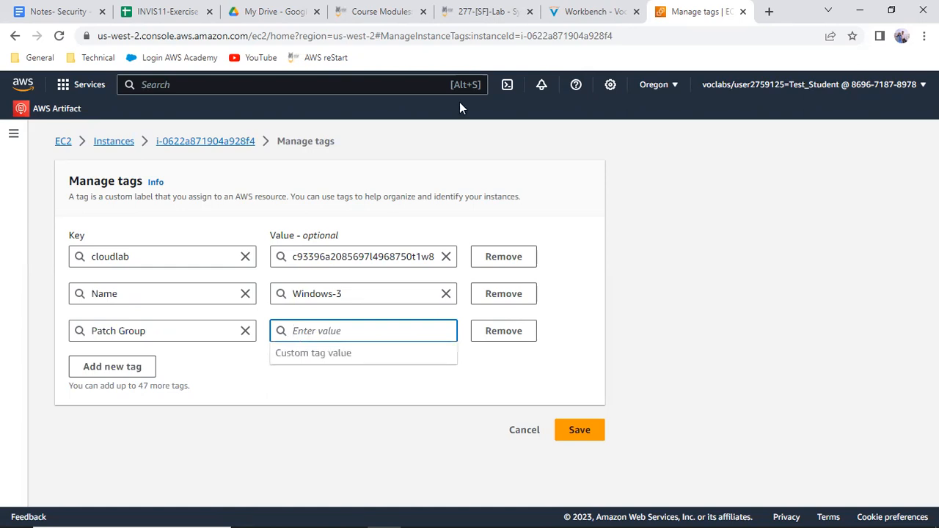
click(583, 9)
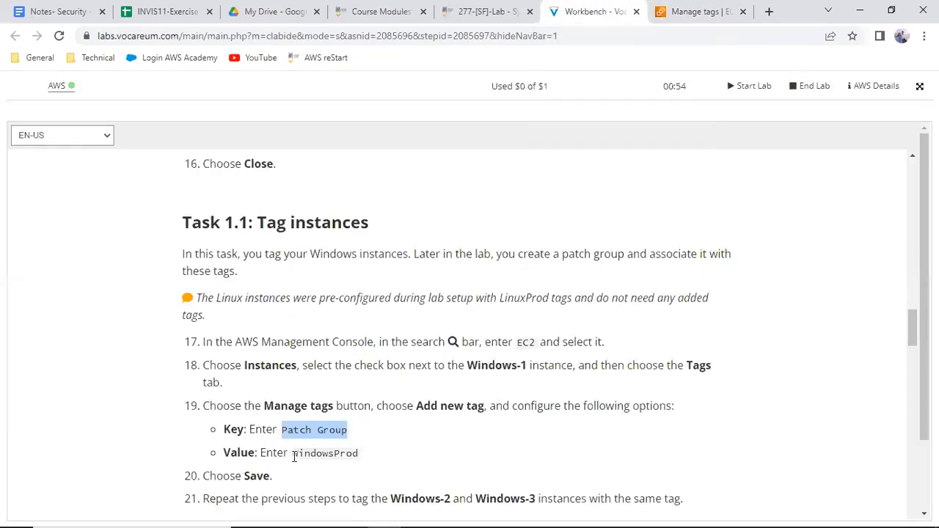
drag(296, 453, 359, 453)
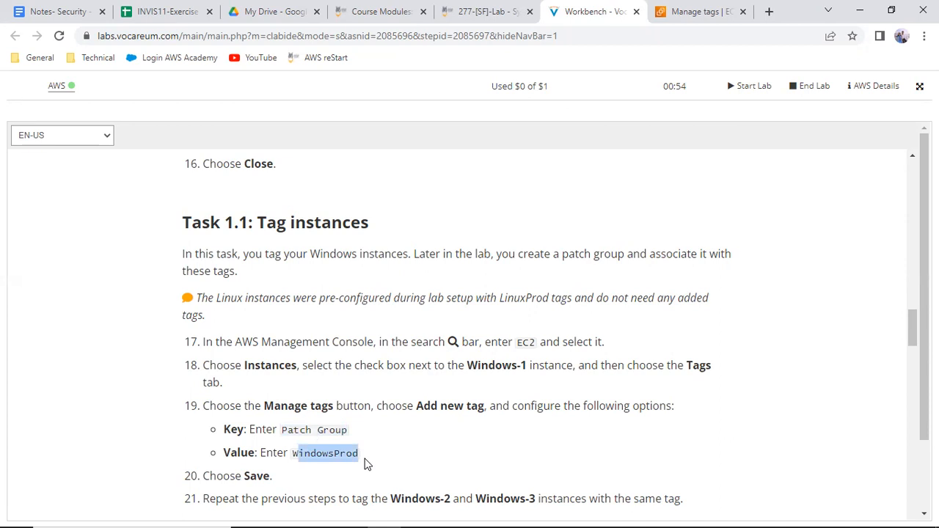
click(364, 462)
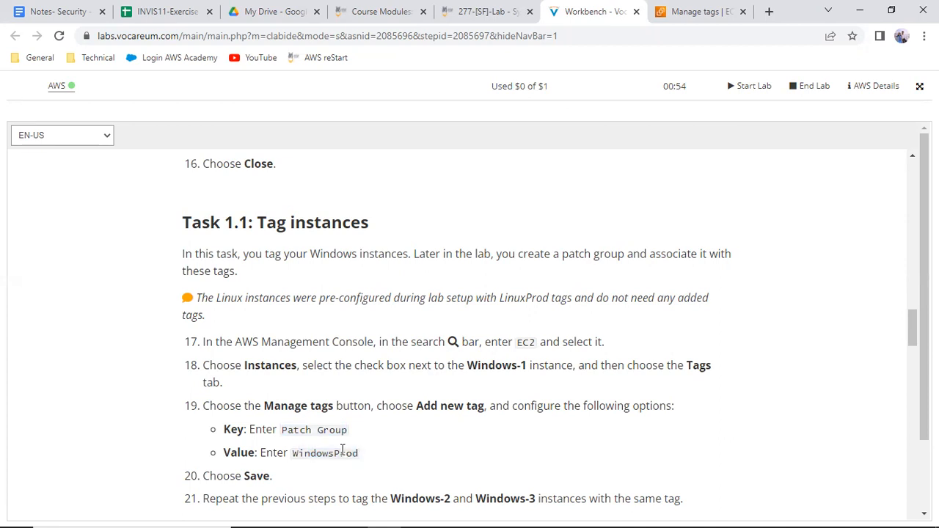
double_click(342, 450)
right_click(342, 451)
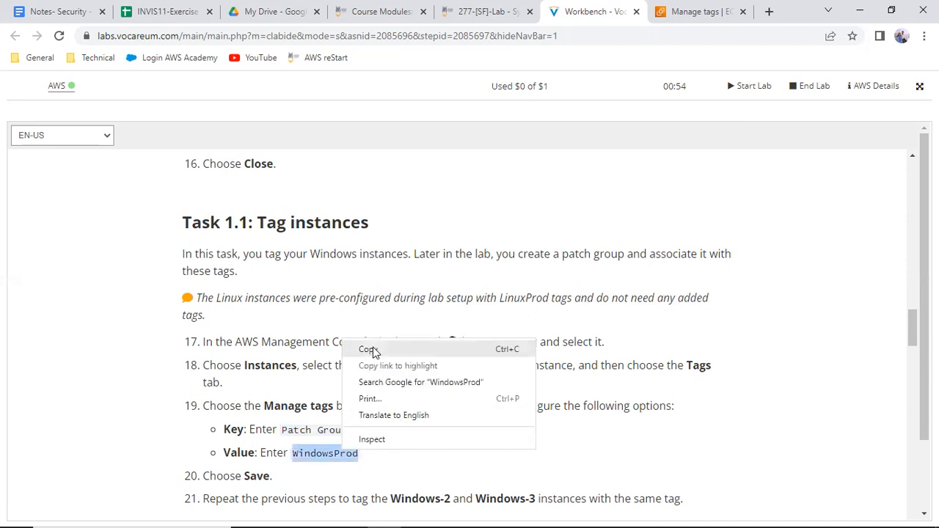
click(372, 350)
click(712, 11)
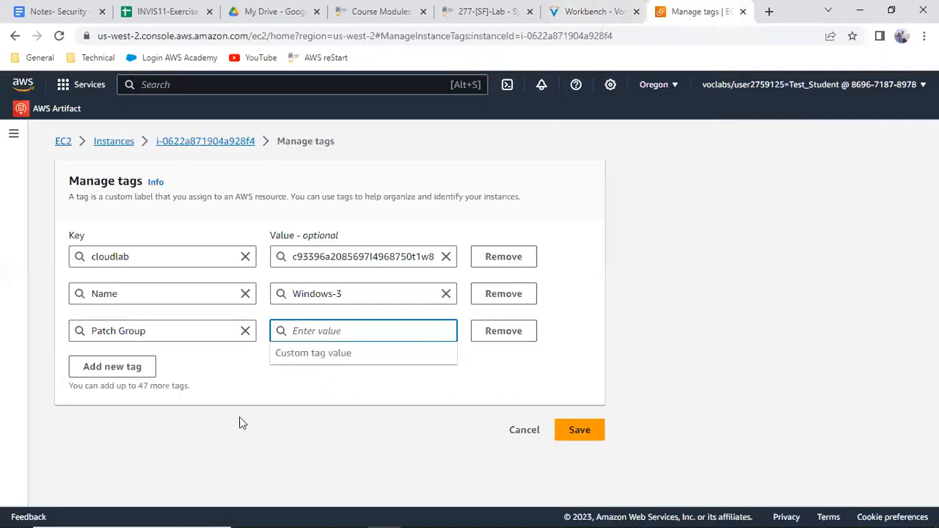
key(ctrl+v)
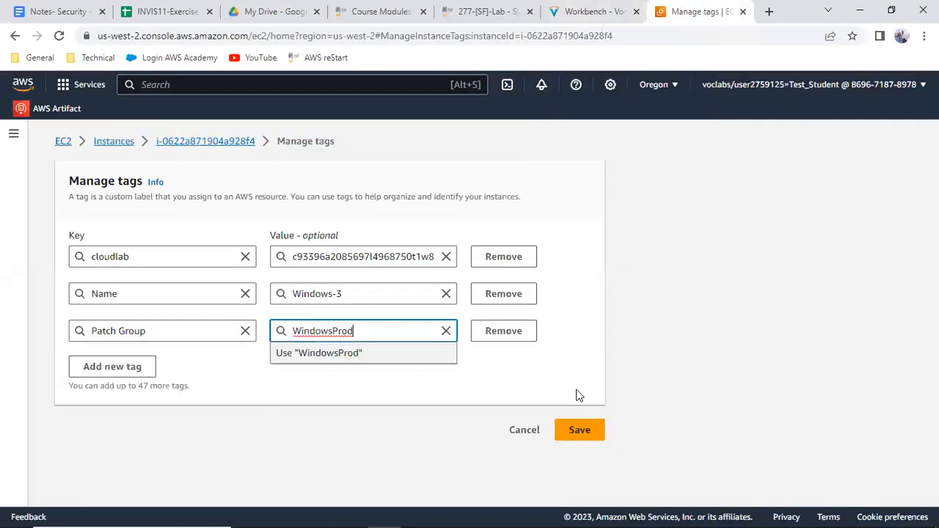
click(593, 430)
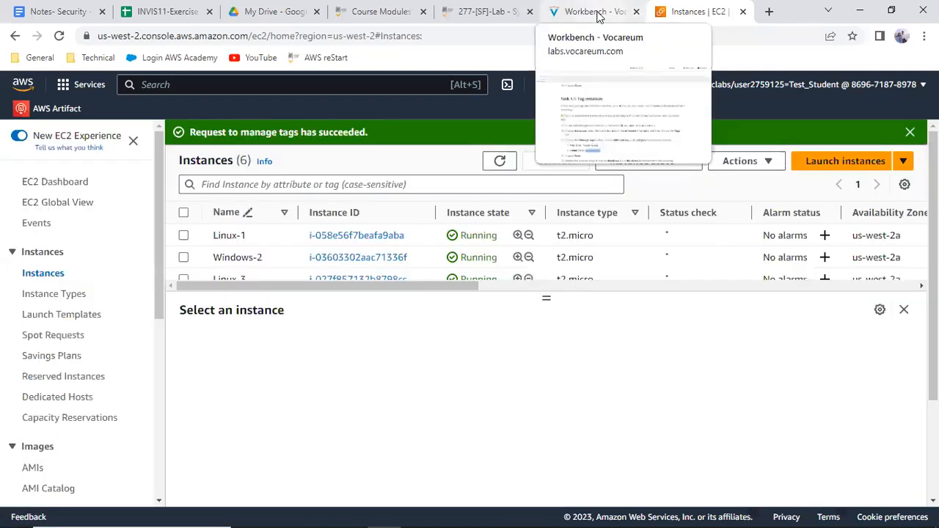
- Check Task 1.1 in the lab instructions and examine the Linux-1 instance's tags in the EC2 console
click(598, 16)
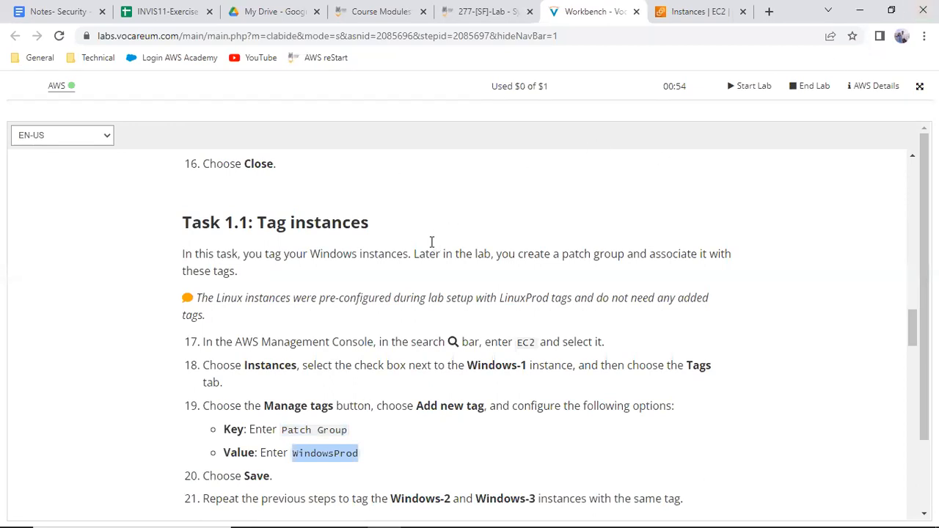
click(689, 11)
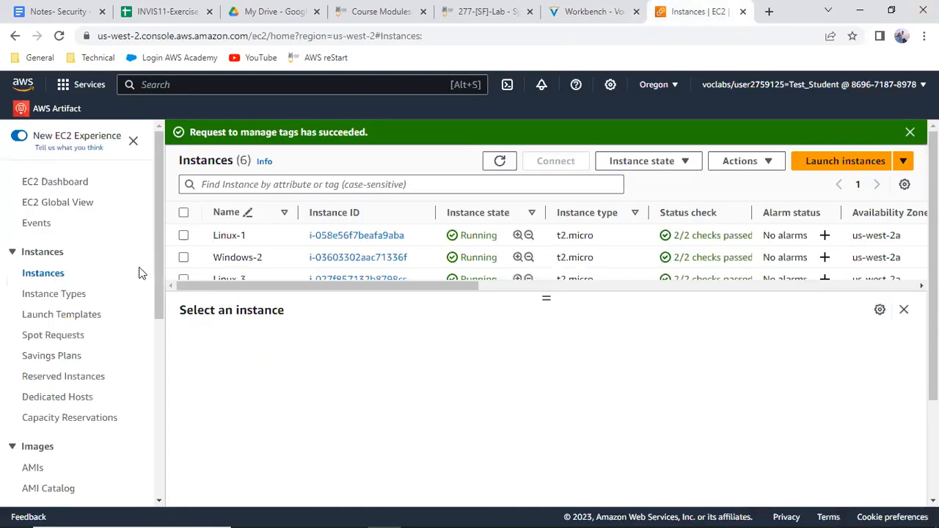
click(183, 236)
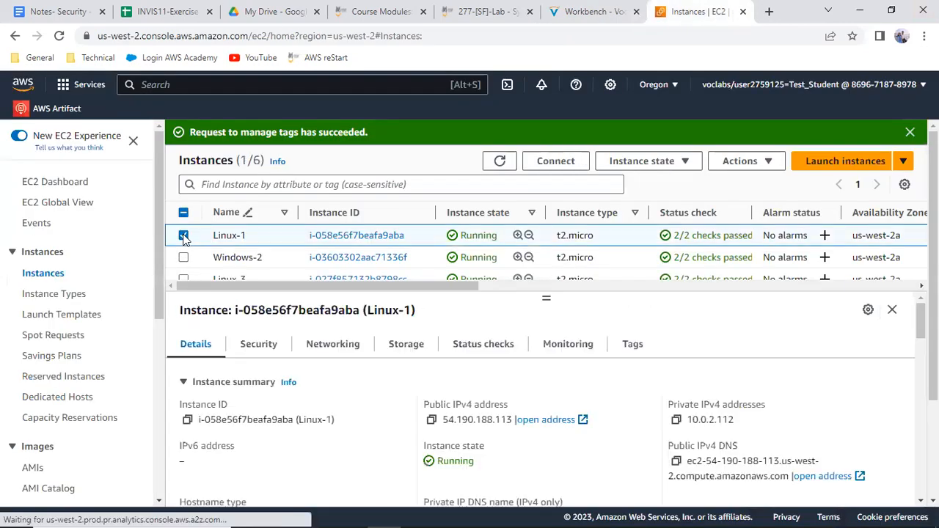
click(631, 346)
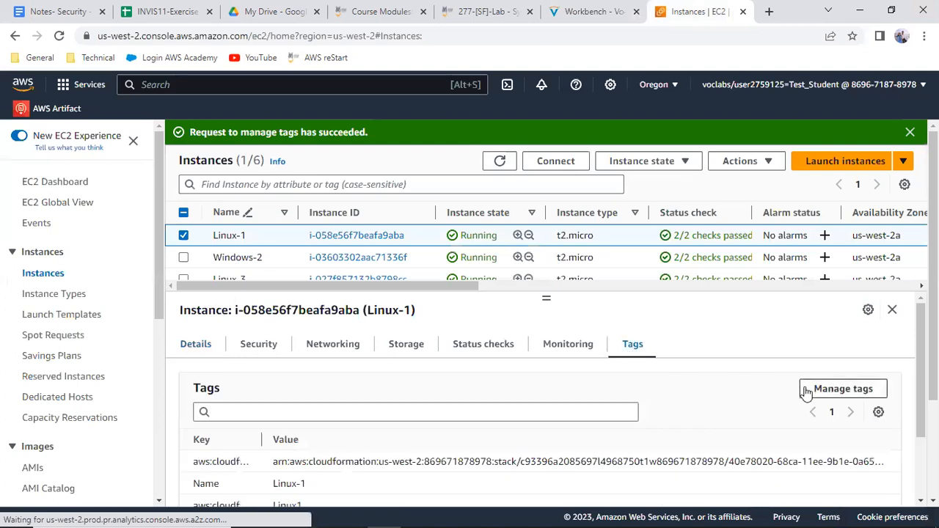
scroll(531, 473, down, 2)
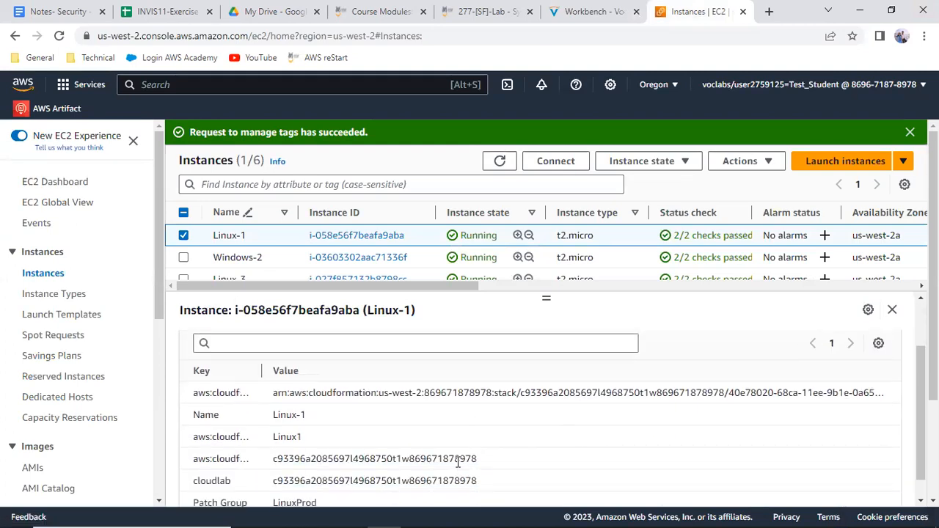
scroll(458, 463, down, 1)
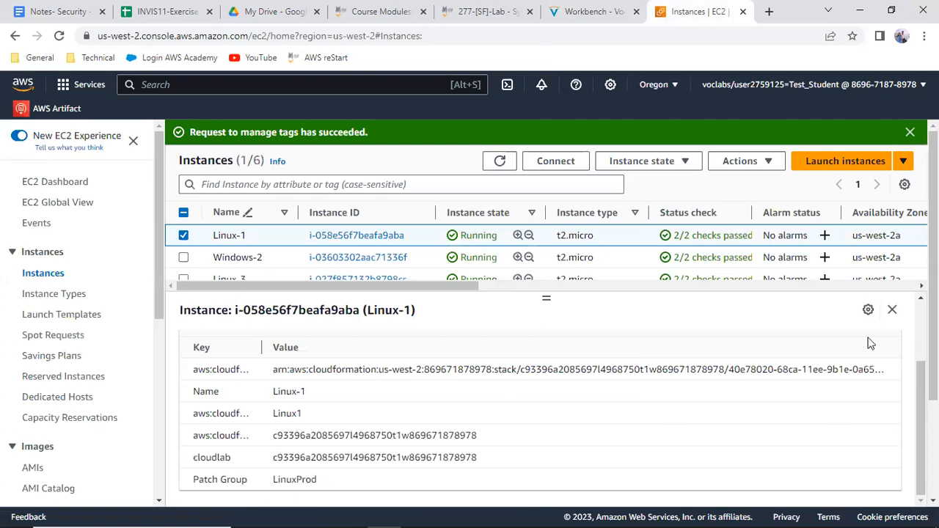
scroll(823, 369, up, 3)
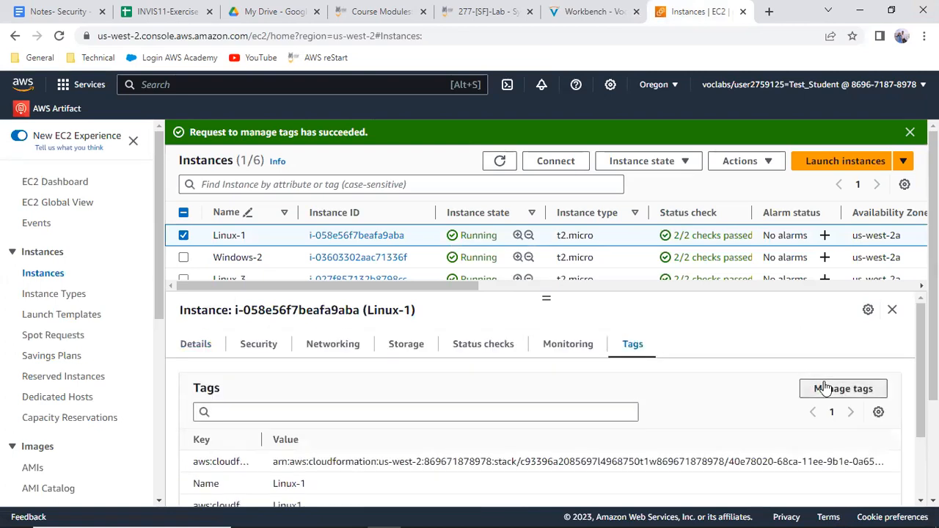
- View the Linux-1 tags in tag management, cancel without saving, and return to the lab instructions
click(829, 387)
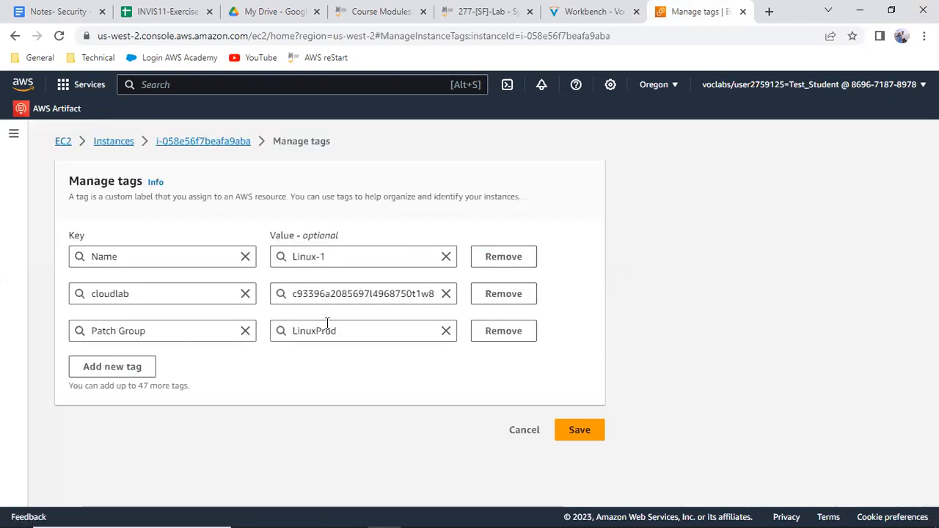
click(533, 433)
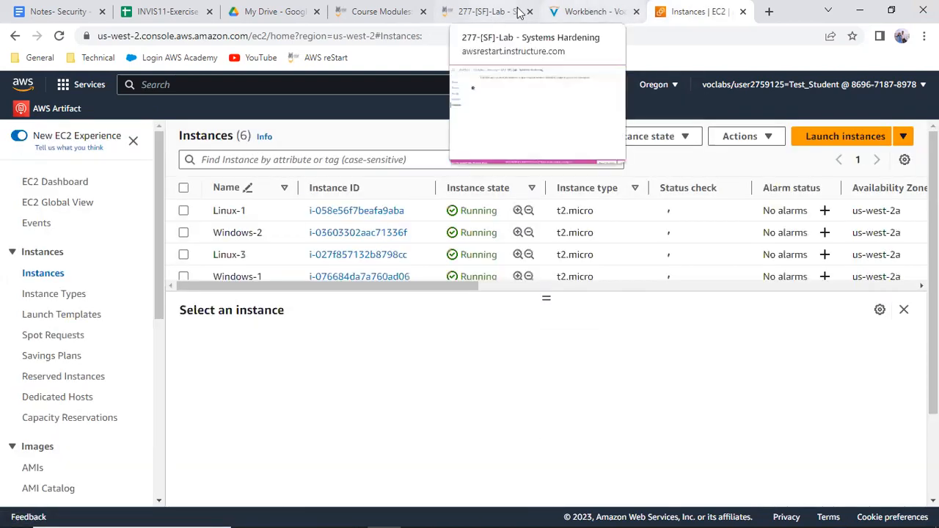
click(496, 9)
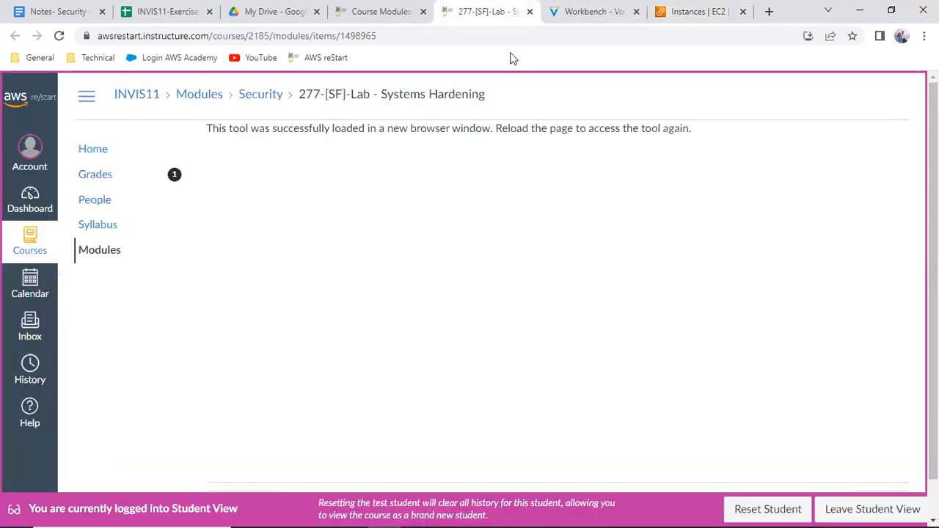
click(590, 10)
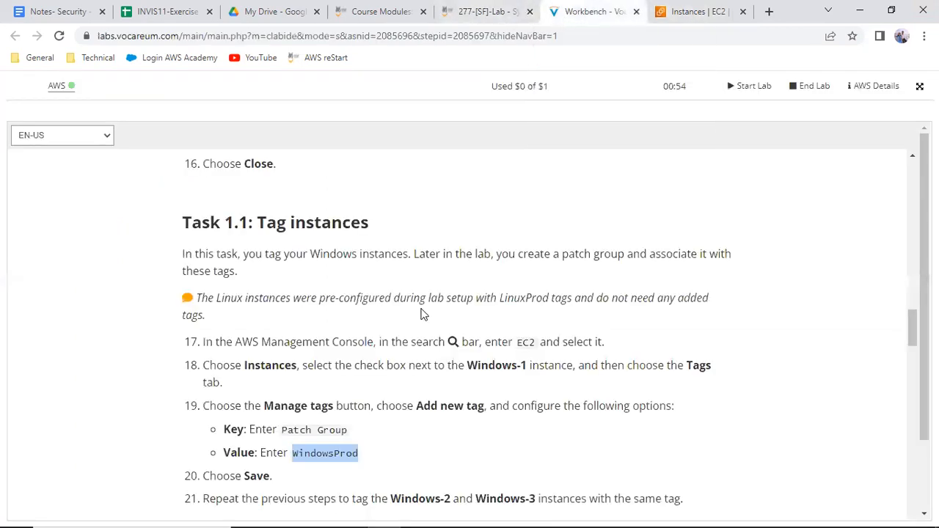
- Read on to Task 1.2 in the lab instructions and duplicate the EC2 console page, keeping one copy on each side of the instructions
scroll(422, 322, down, 4)
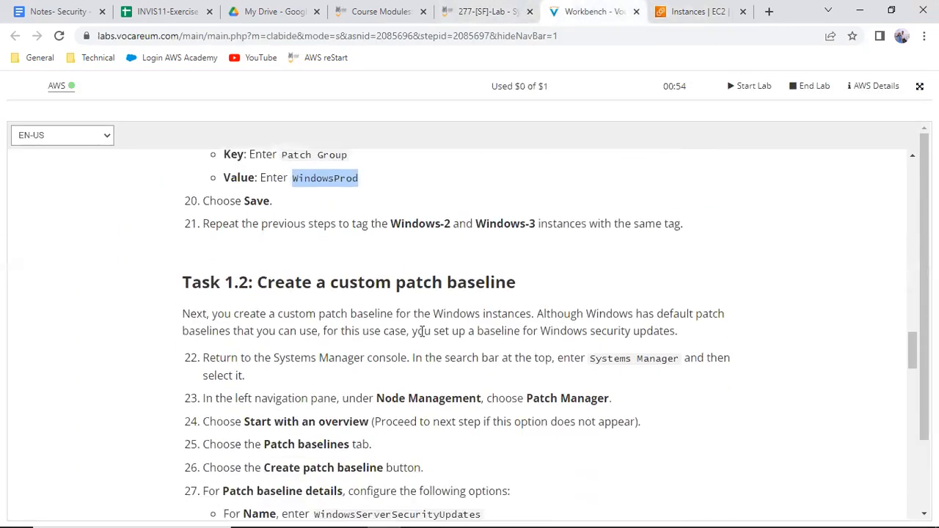
scroll(422, 332, down, 1)
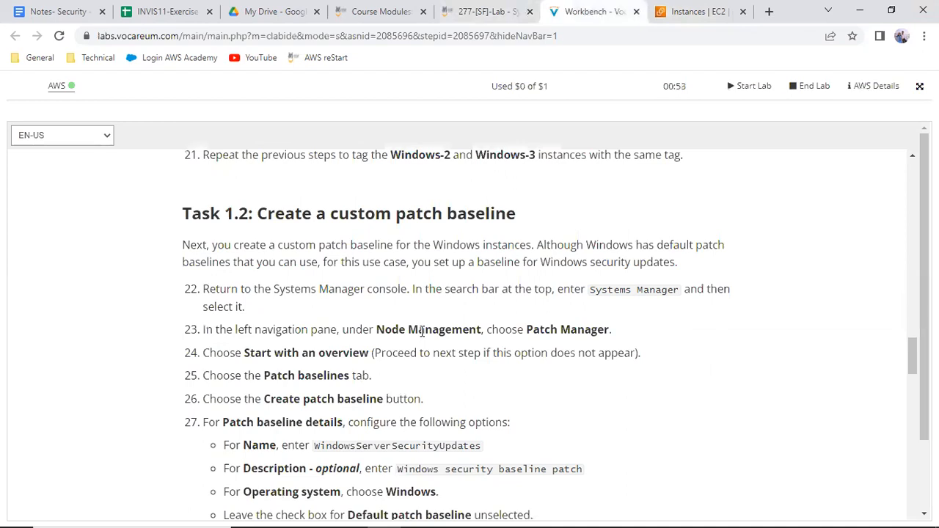
click(700, 11)
right_click(700, 12)
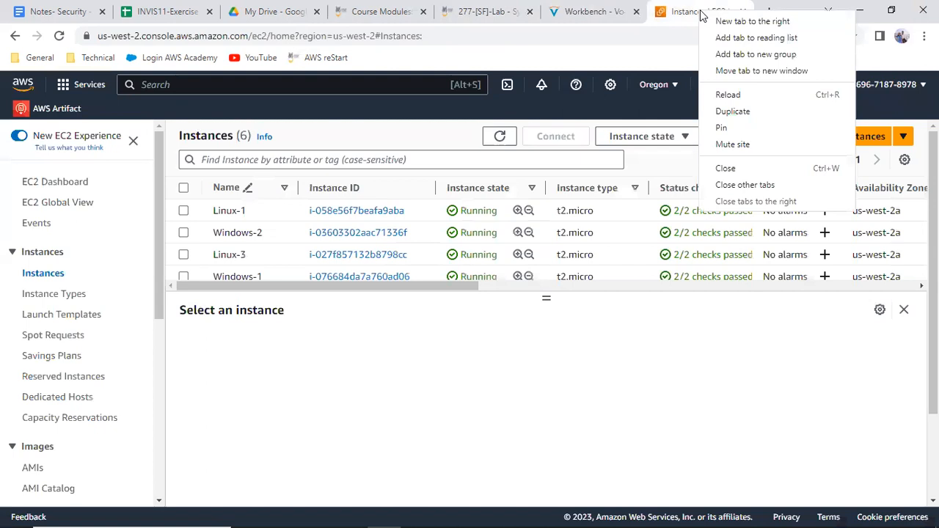
click(734, 110)
drag(509, 10, 675, 16)
click(716, 11)
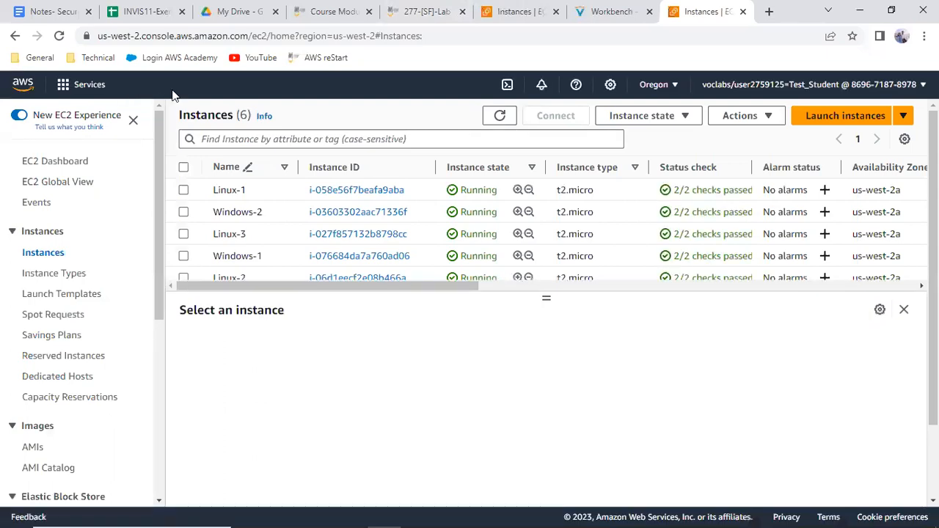
- Search the AWS services for "systems" in the duplicated console page and open Systems Manager
click(148, 85)
text(s)
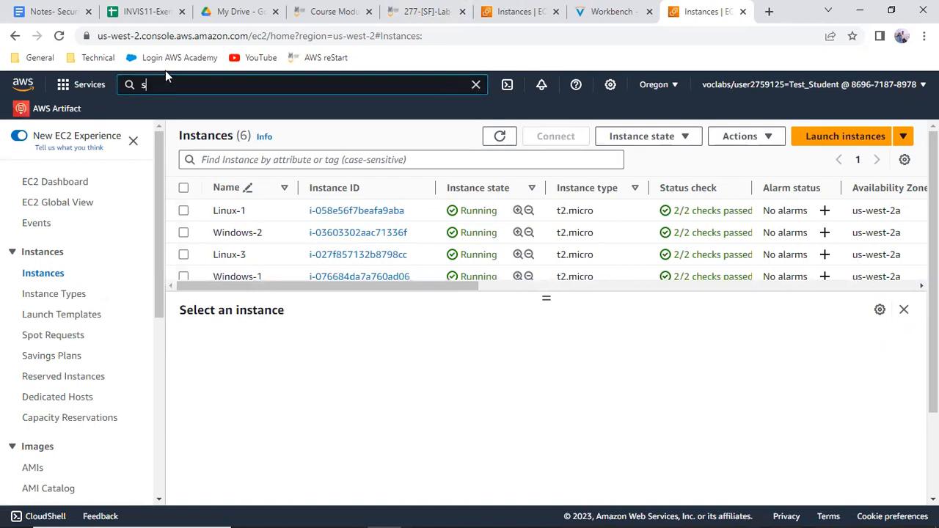
text(ys)
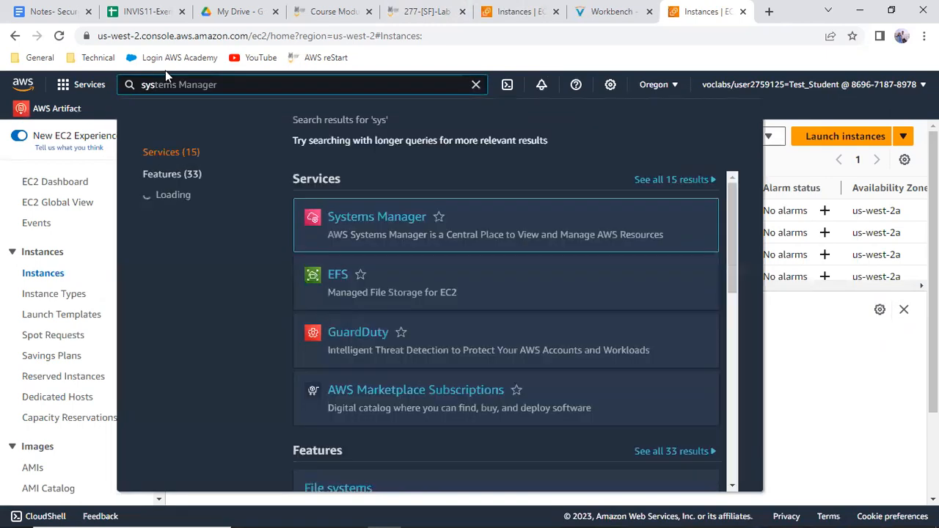
text(tems)
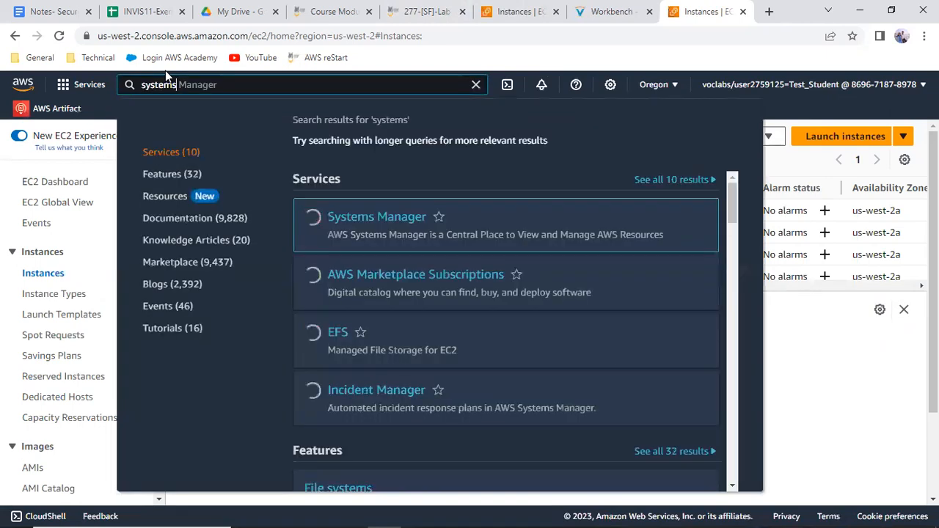
click(382, 220)
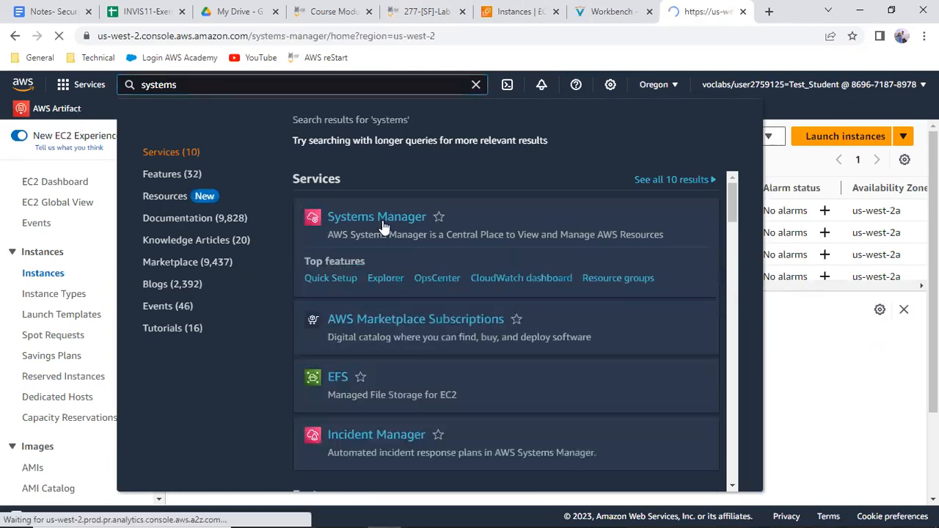
- Check step 23 in the lab instructions and open Patch Manager from Systems Manager's Node Management section
click(629, 12)
double_click(543, 329)
drag(602, 324, 607, 330)
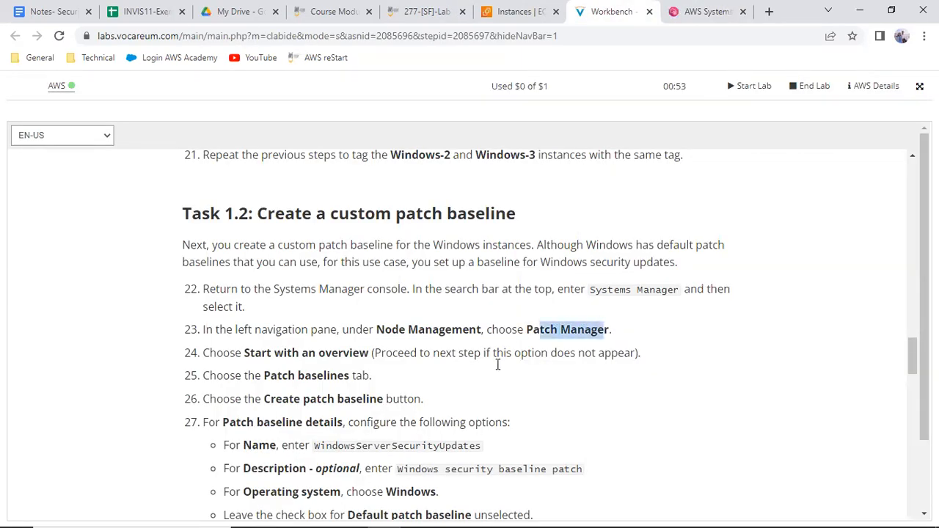
click(699, 9)
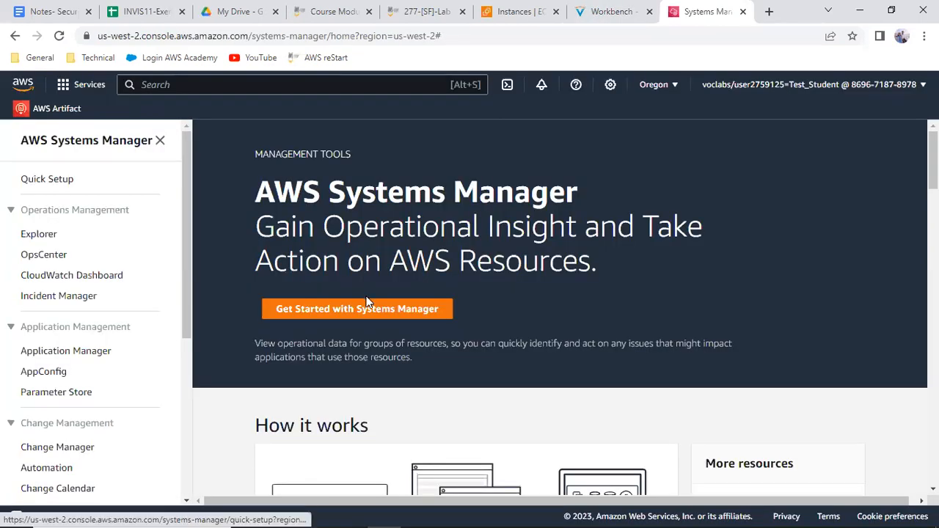
scroll(365, 304, down, 2)
scroll(369, 306, up, 1)
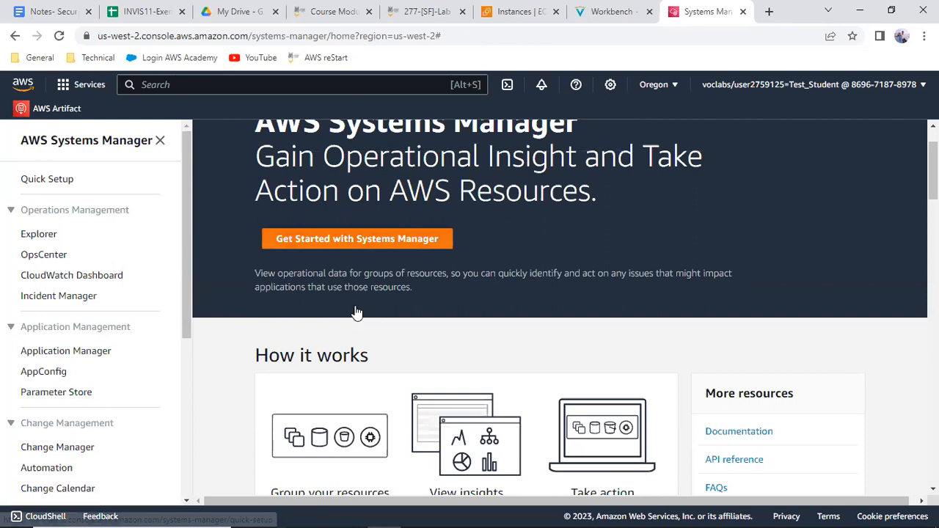
scroll(356, 314, up, 2)
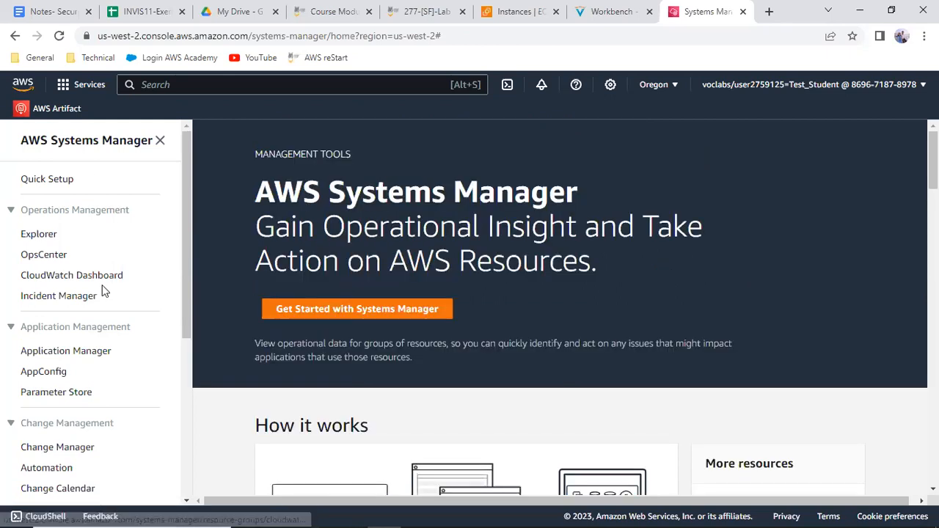
scroll(103, 291, down, 5)
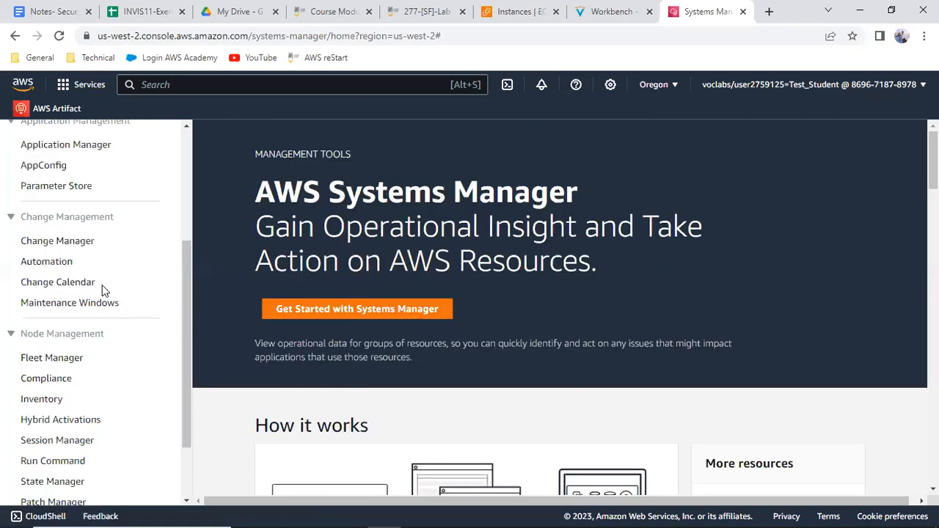
scroll(66, 430, down, 2)
click(64, 415)
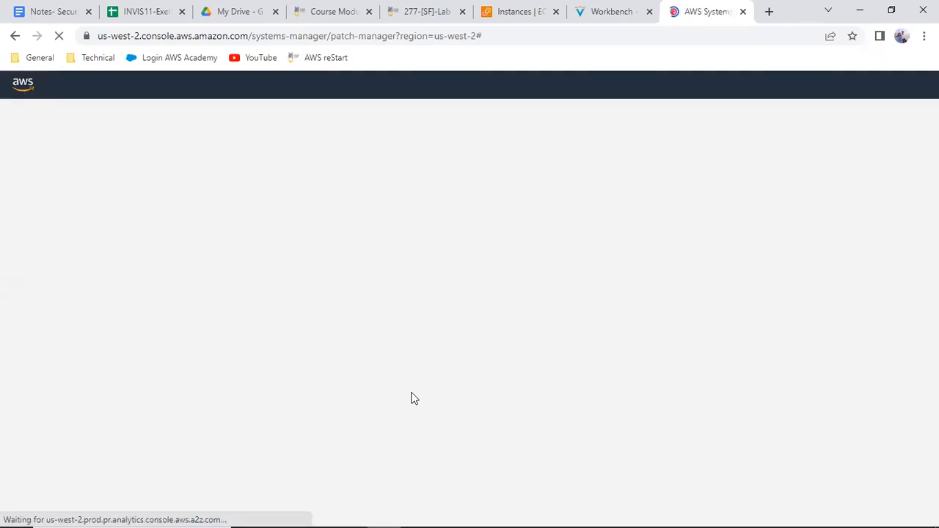
- Check step 24 in the lab instructions and start Patch Manager with an overview
click(606, 13)
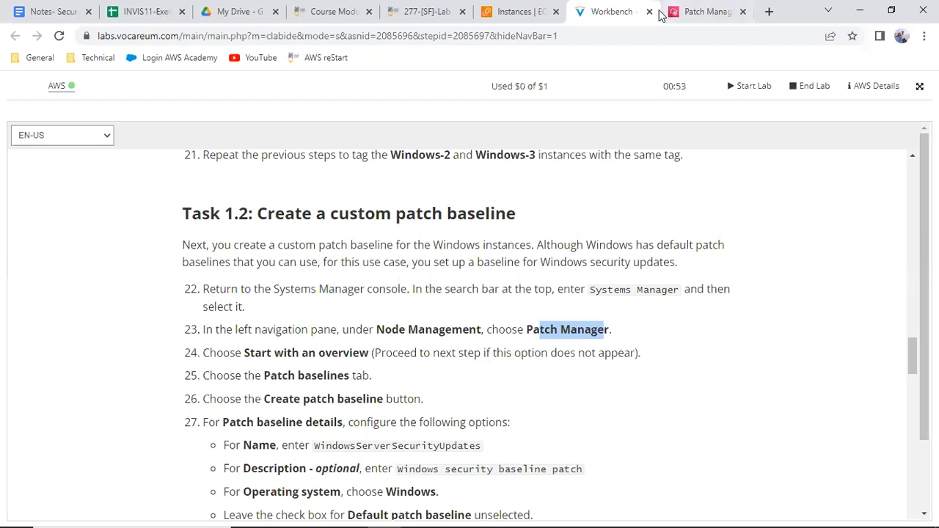
click(704, 11)
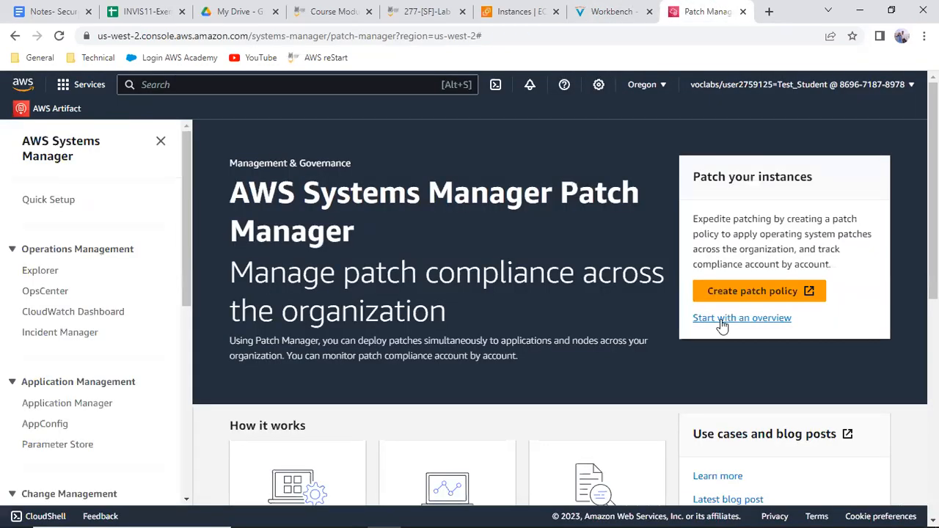
click(723, 319)
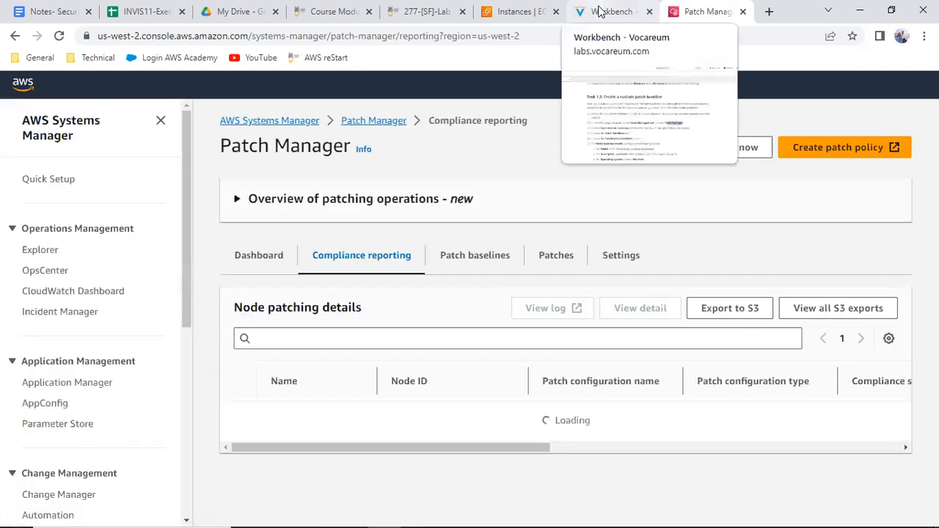
- Copy the baseline name WindowsServerSecurityUpdates from the lab instructions and paste it on a new line in the Notes- Security document
click(600, 11)
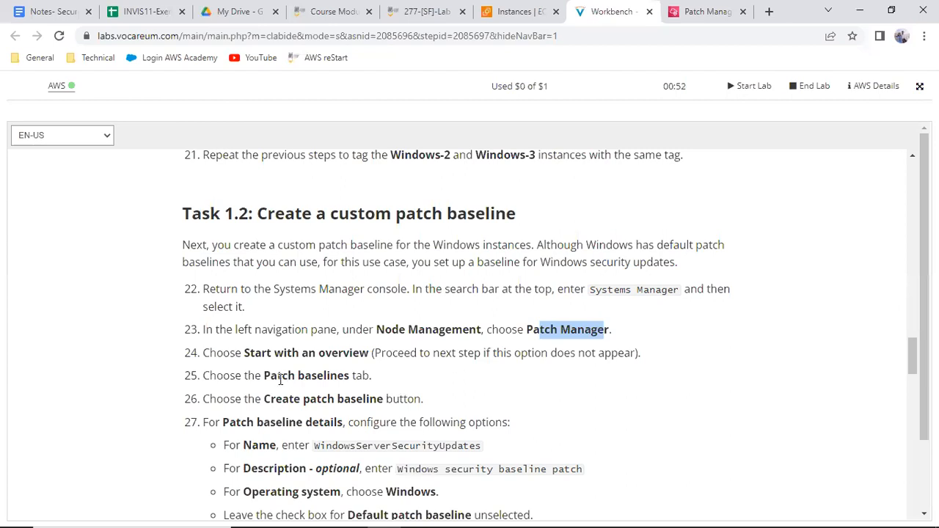
click(302, 379)
drag(292, 420, 364, 399)
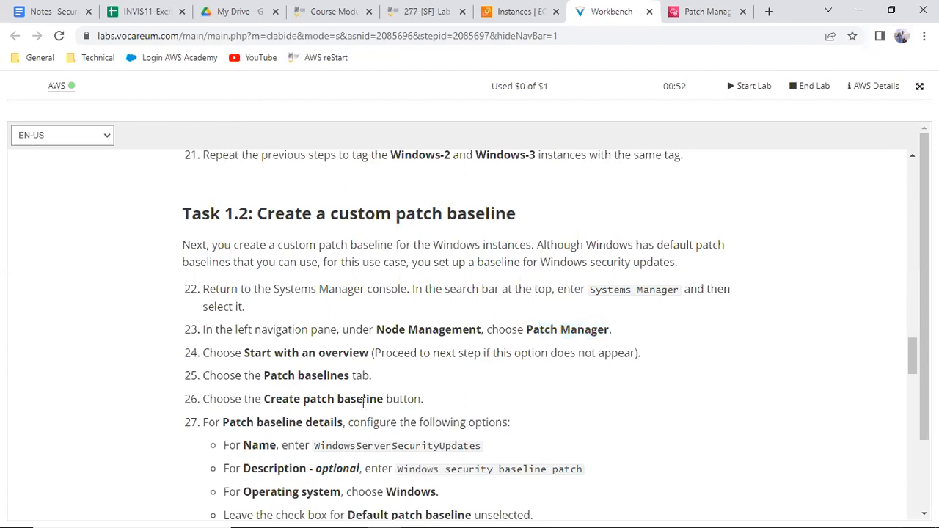
double_click(447, 446)
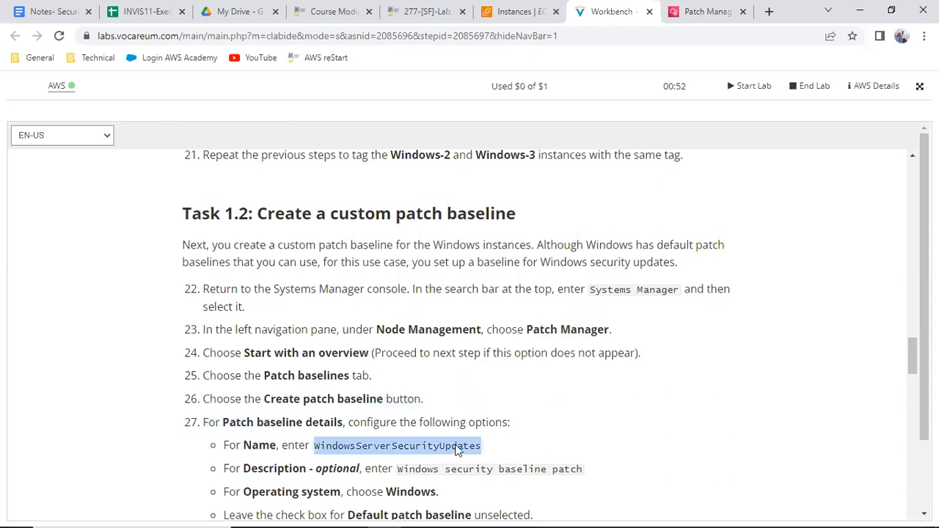
right_click(465, 447)
click(485, 348)
click(65, 9)
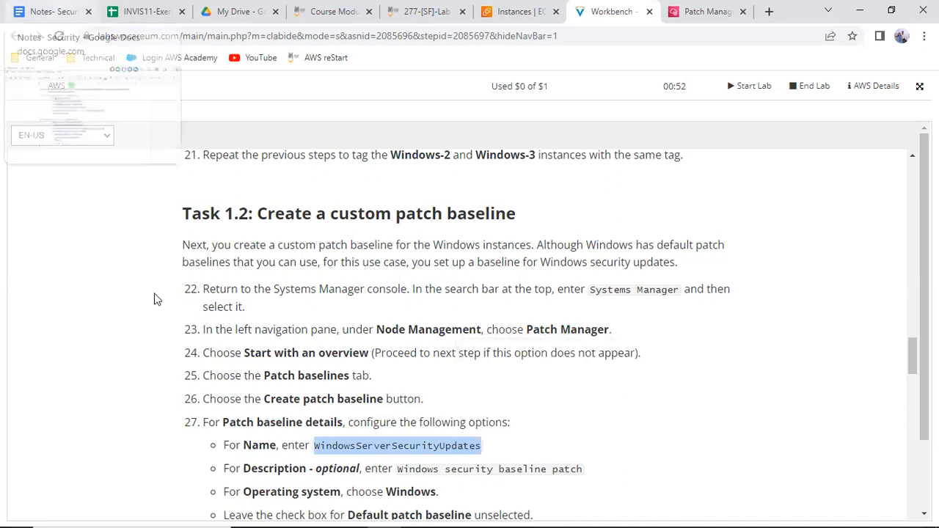
key(Return)
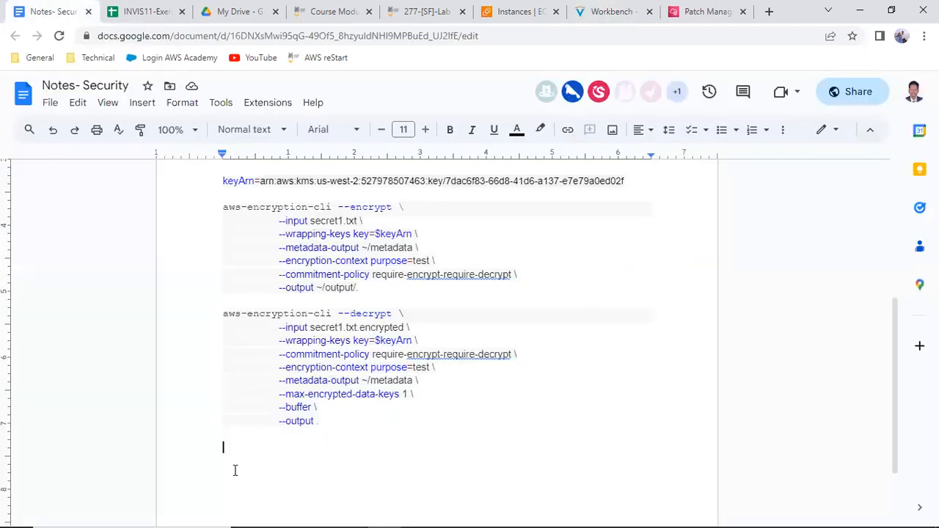
key(ctrl+v)
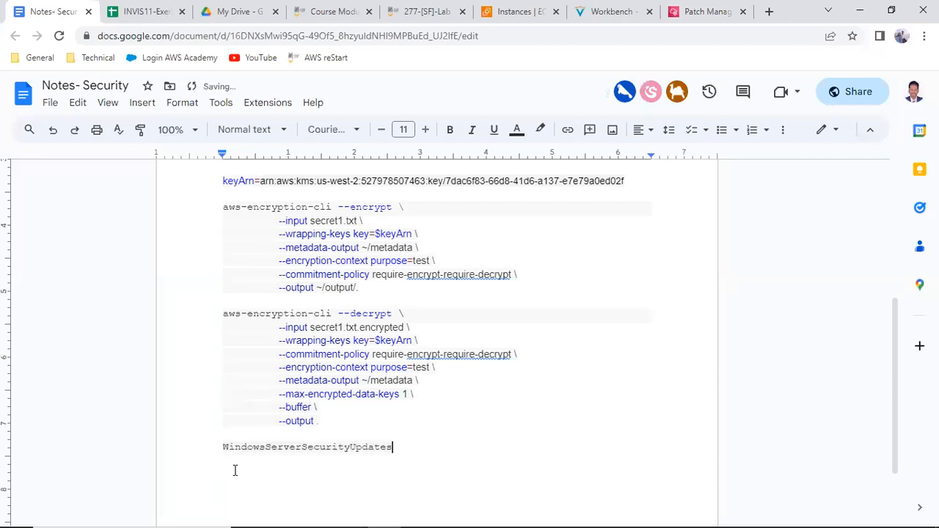
- Start creating a patch baseline in Patch Manager and set its name to WindowsServerSecurityUpdates
click(729, 8)
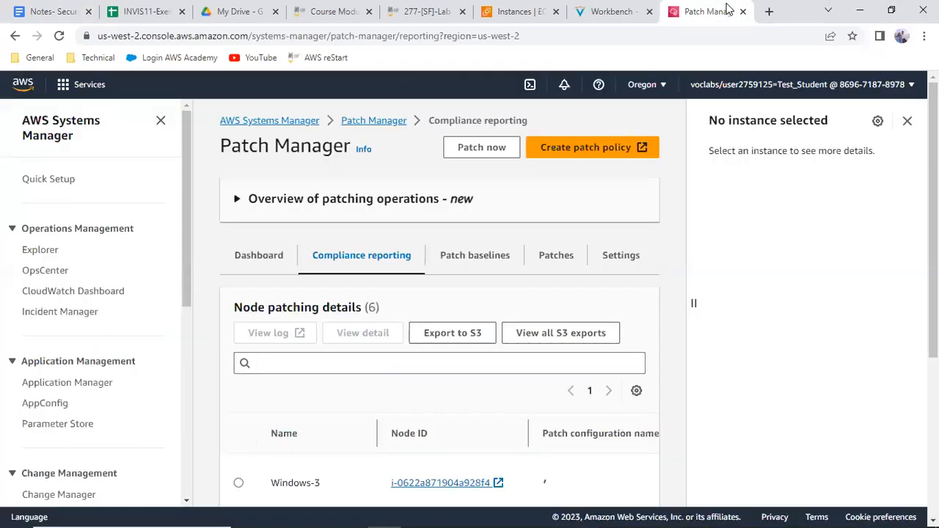
click(613, 11)
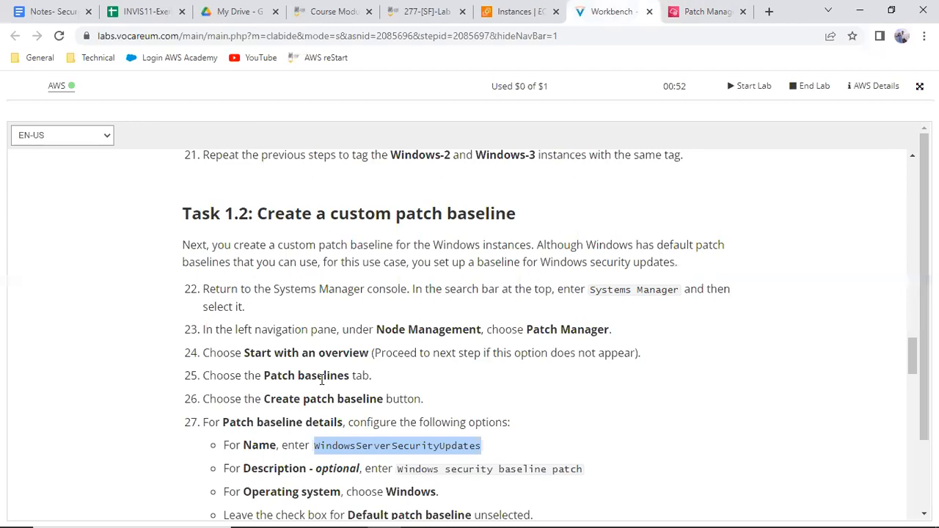
click(711, 11)
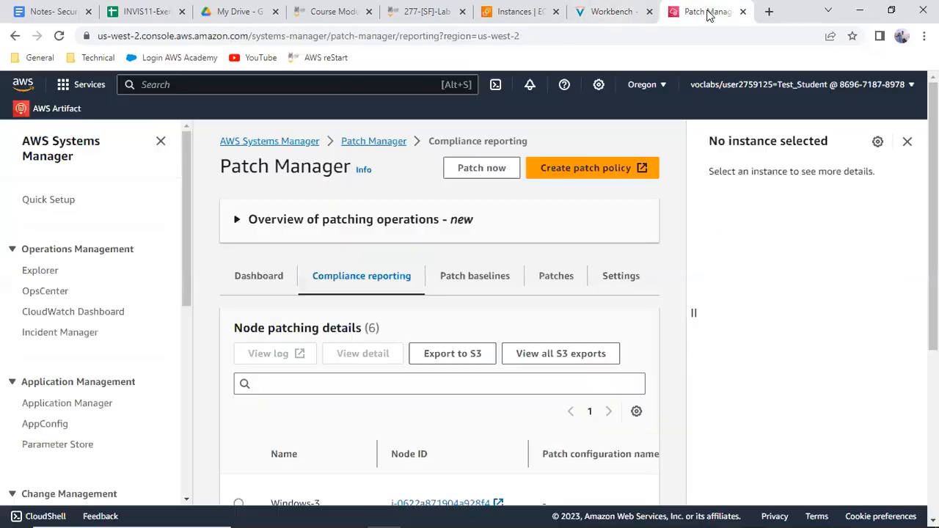
click(473, 277)
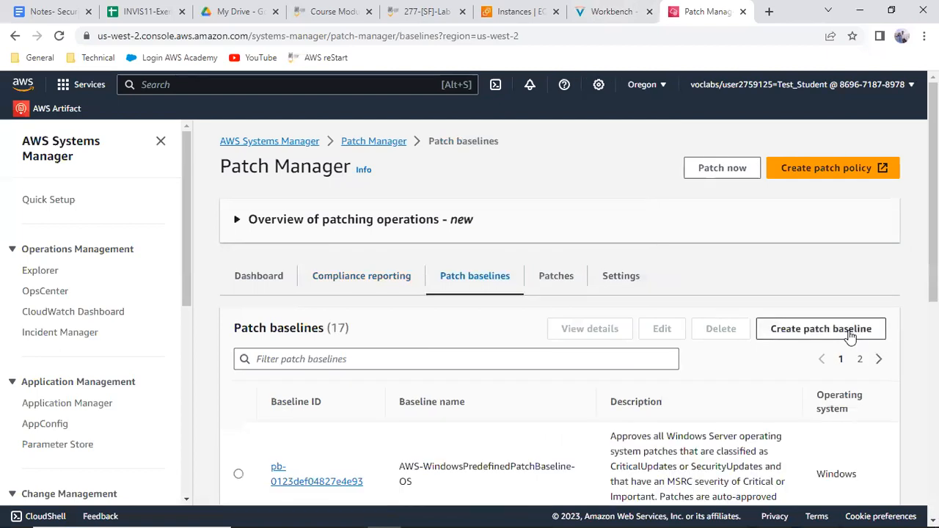
click(849, 335)
click(269, 273)
key(ctrl+v)
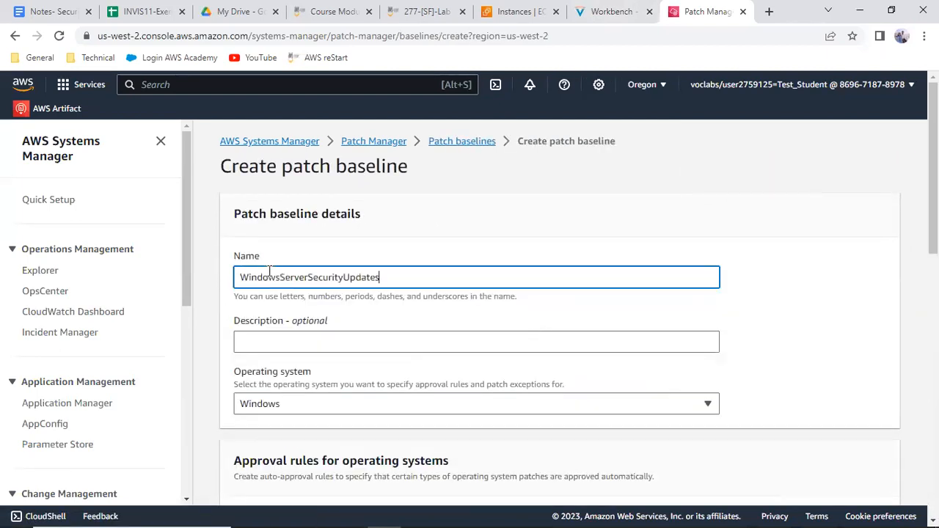
- Copy "Windows security baseline patch" from the lab instructions into the baseline's description and check the remaining options in steps 27 and 28
click(610, 9)
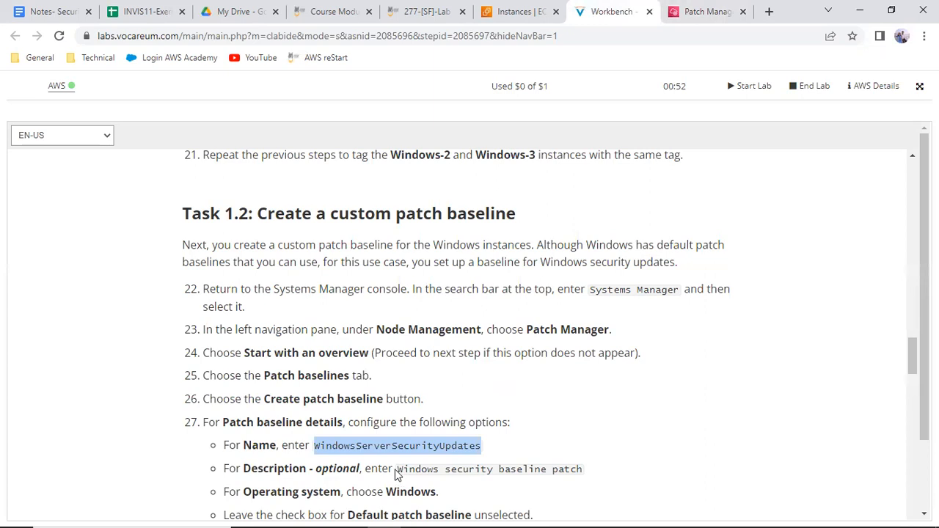
drag(396, 468, 590, 462)
right_click(561, 459)
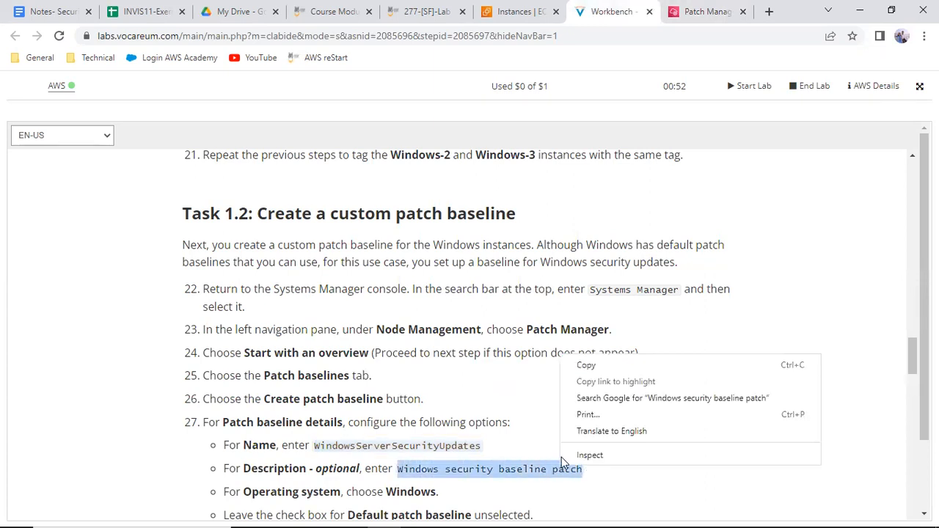
click(585, 364)
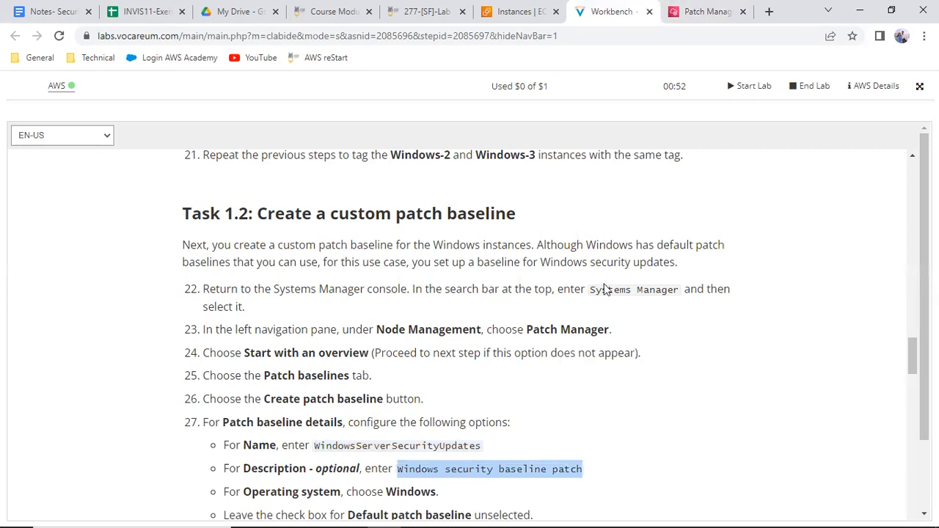
click(687, 22)
click(259, 350)
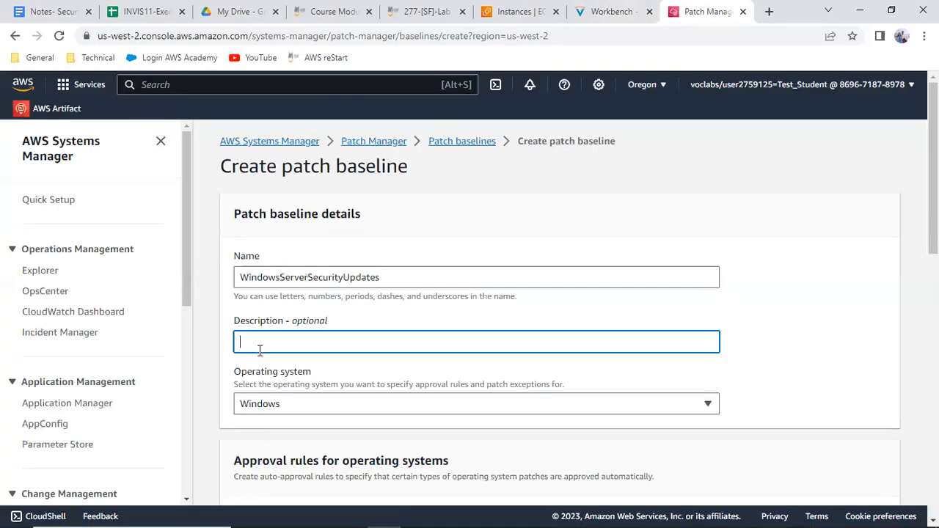
key(ctrl+v)
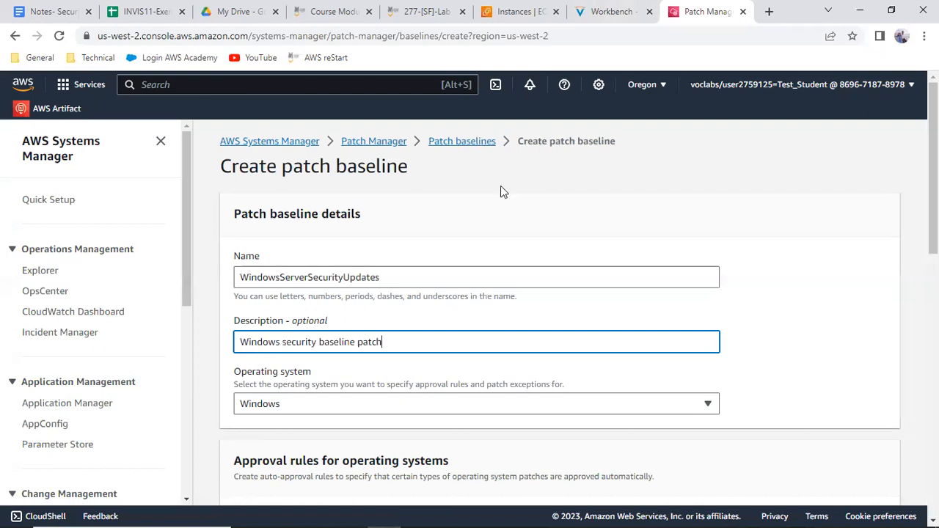
click(607, 12)
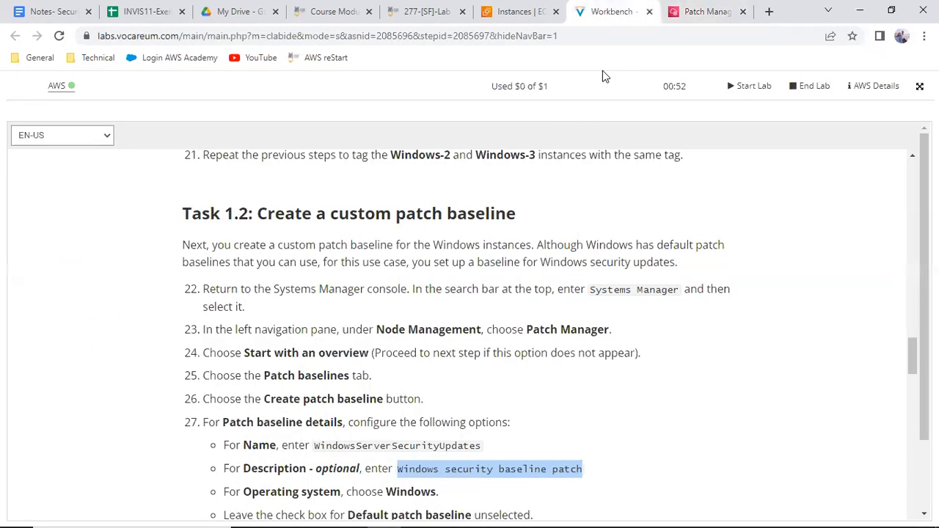
scroll(491, 371, down, 2)
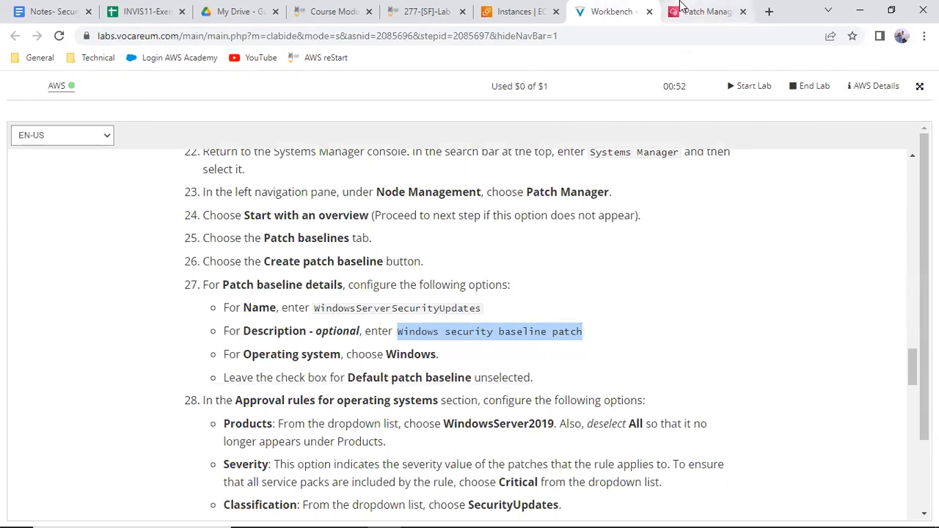
- In operating system rule 1 of the patch baseline, remove All from the products and select WindowsServer2019
click(700, 12)
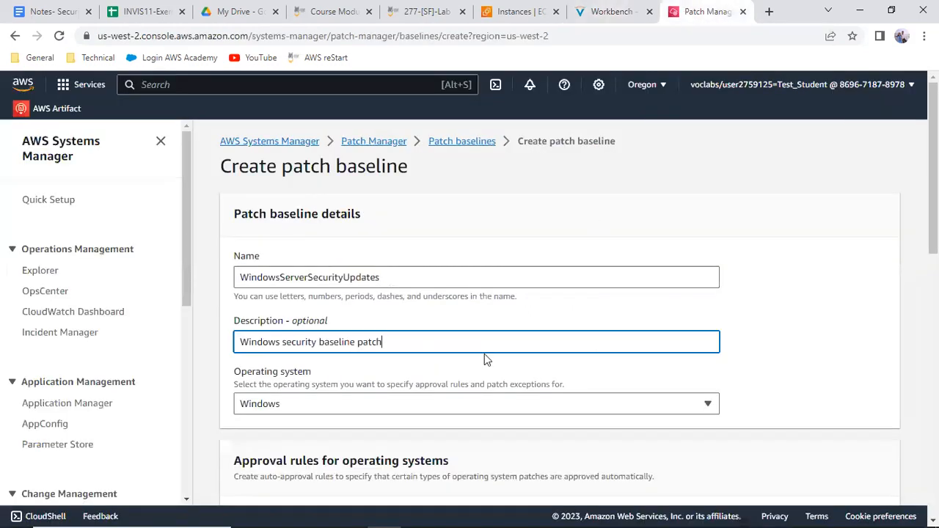
scroll(484, 360, down, 4)
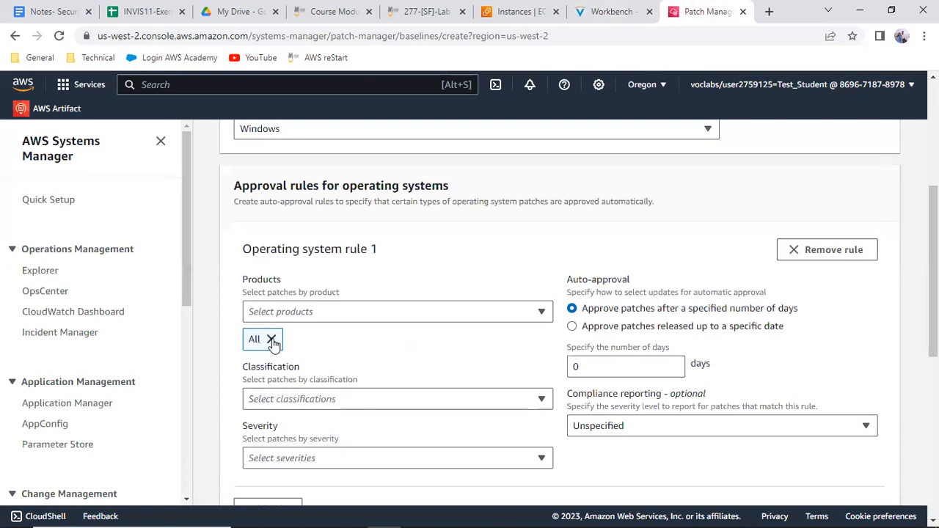
click(272, 340)
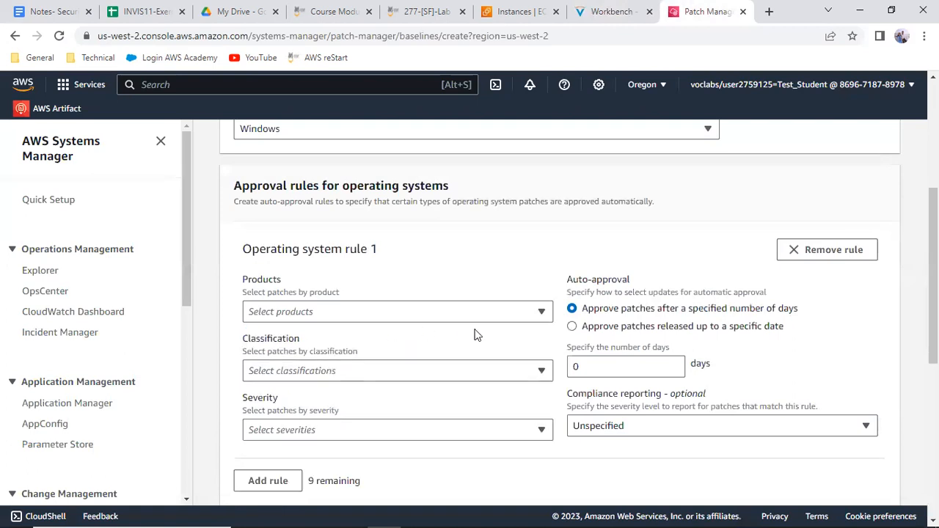
click(535, 311)
scroll(370, 250, down, 1)
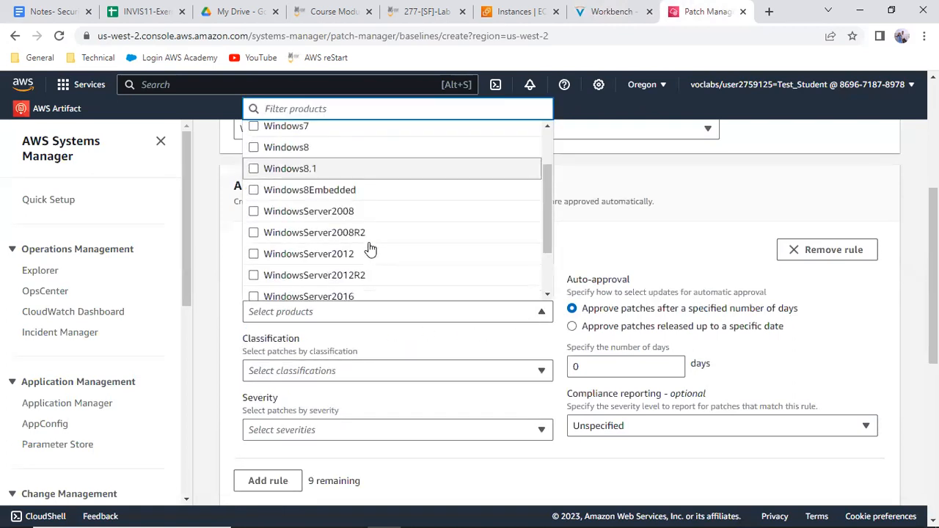
scroll(369, 251, down, 1)
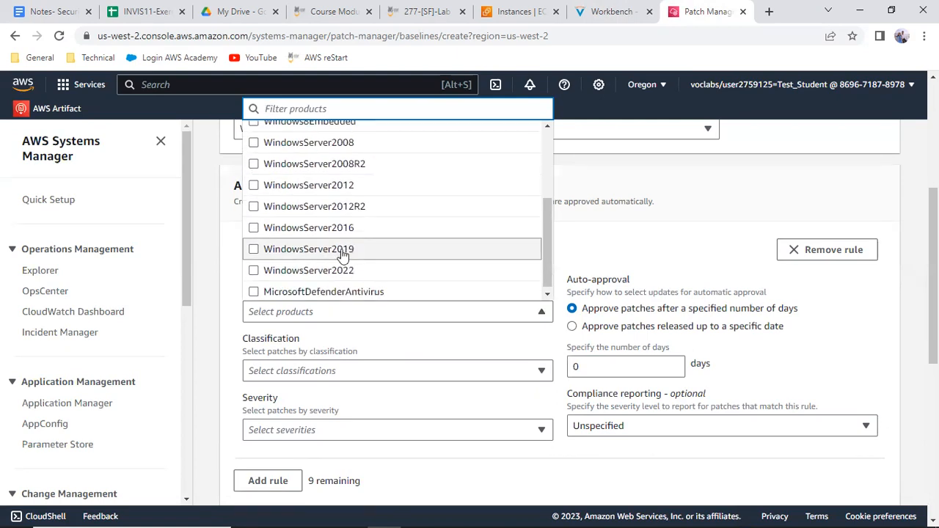
click(342, 249)
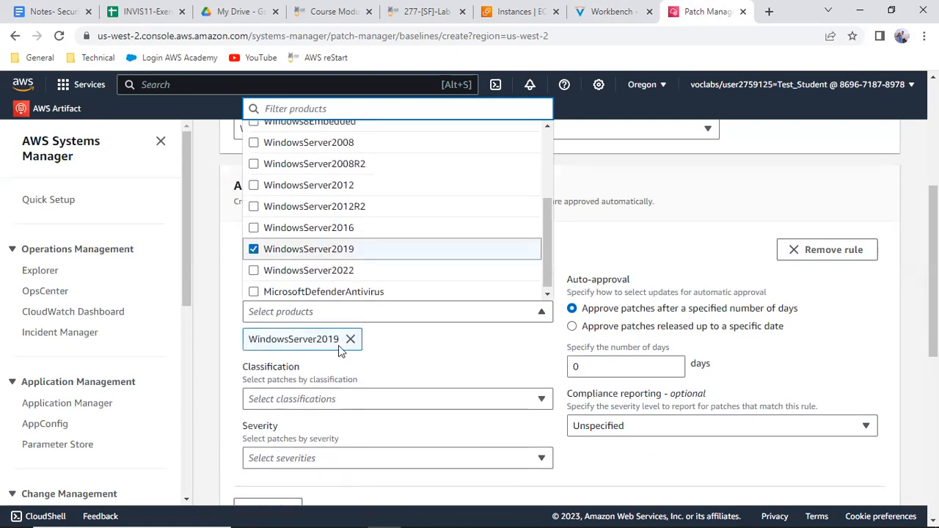
- Check step 28 of the lab instructions and set rule 1's classification to SecurityUpdates and severity to Critical
click(609, 11)
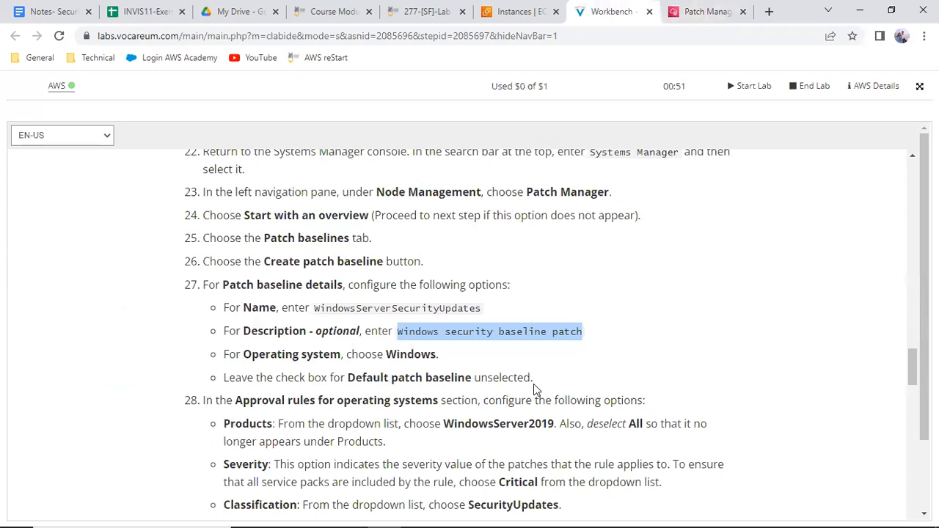
scroll(514, 382, down, 1)
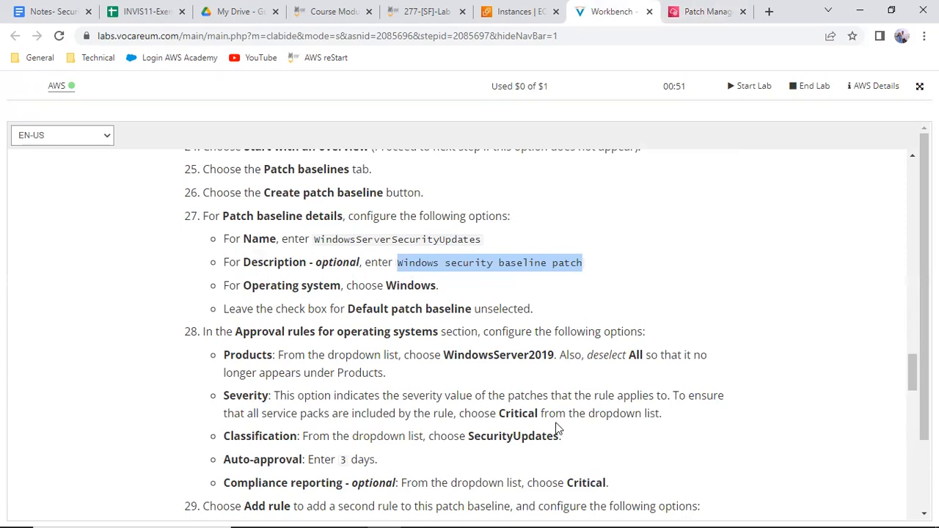
double_click(518, 413)
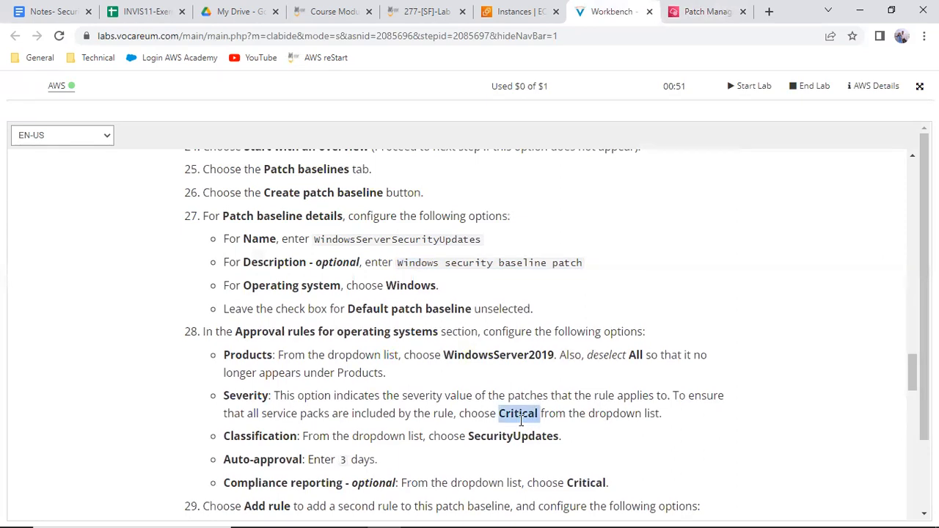
scroll(521, 420, down, 1)
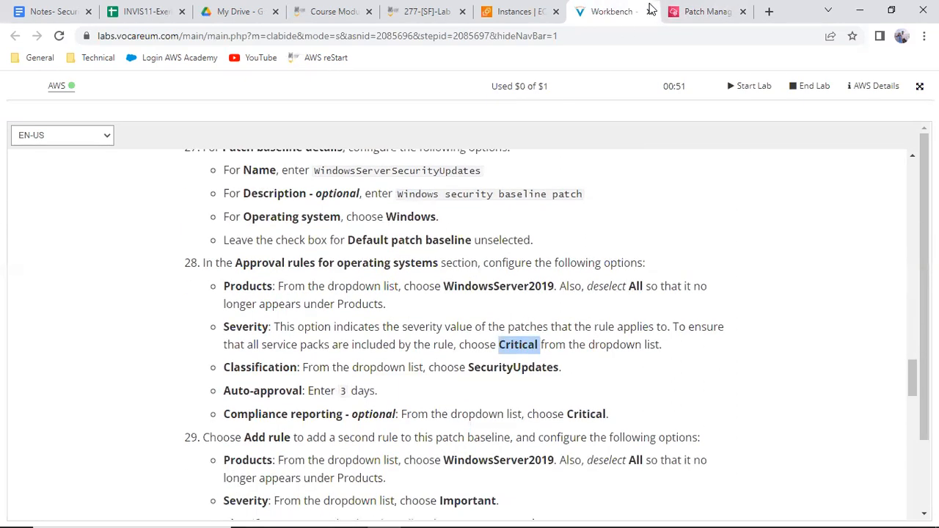
click(706, 13)
scroll(359, 297, down, 2)
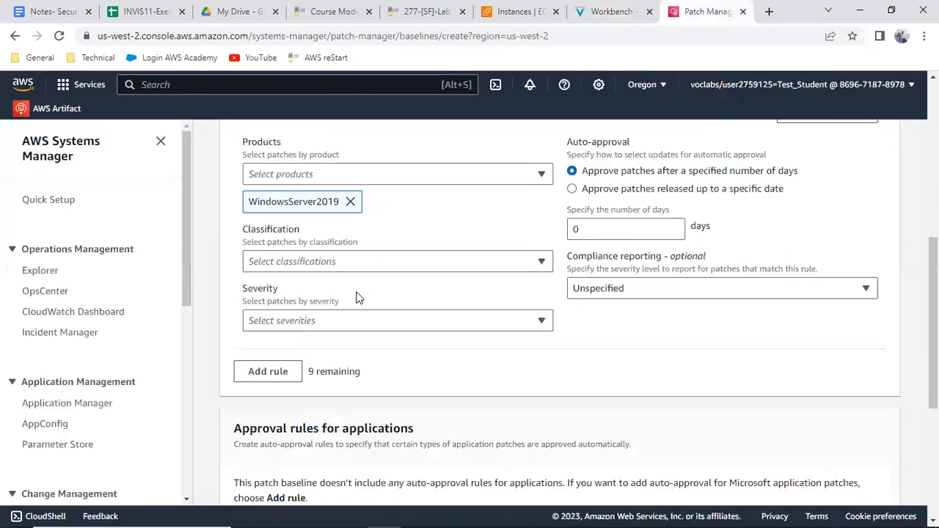
click(327, 263)
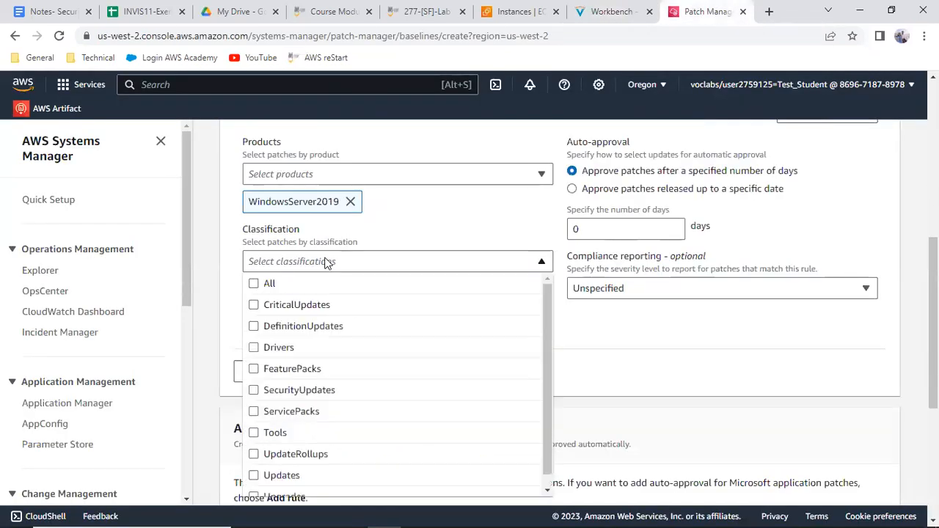
click(262, 391)
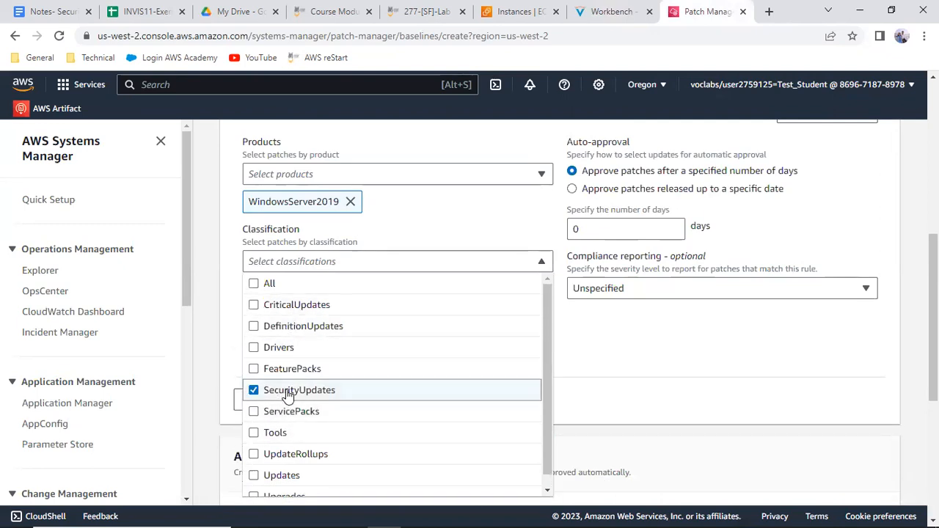
click(690, 374)
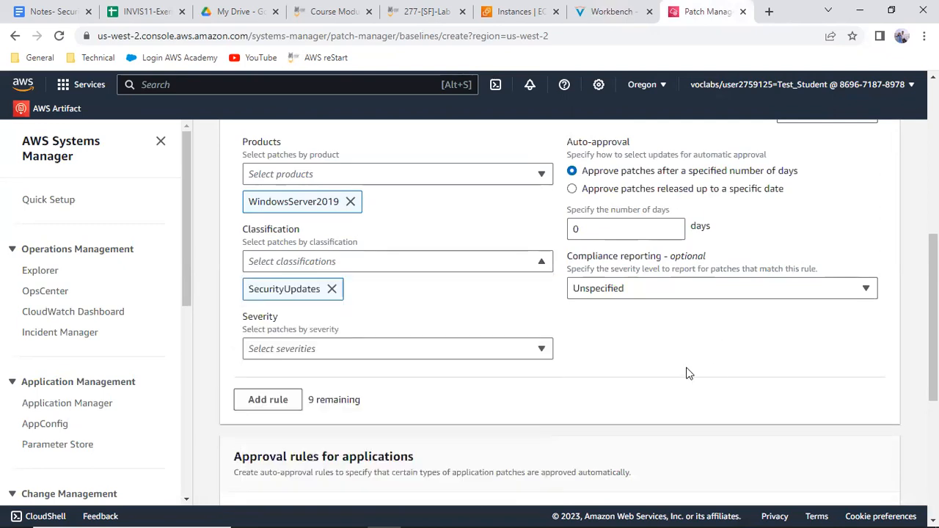
click(328, 350)
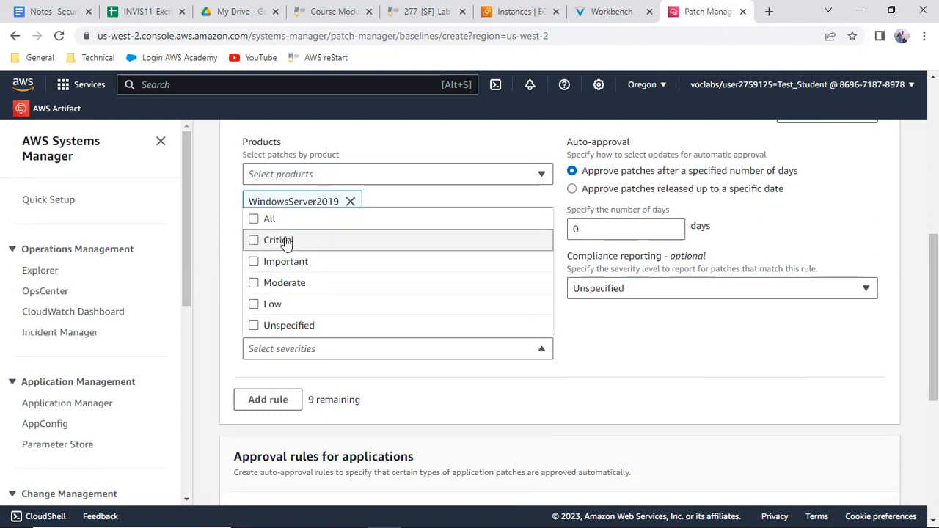
click(314, 246)
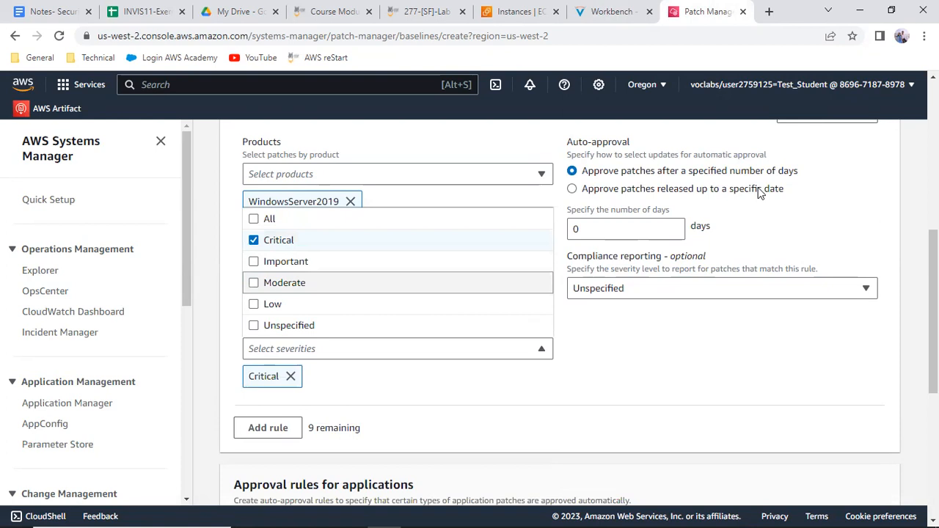
- Set rule 1's auto-approval to 3 days and its compliance reporting level to Critical
drag(631, 229, 553, 226)
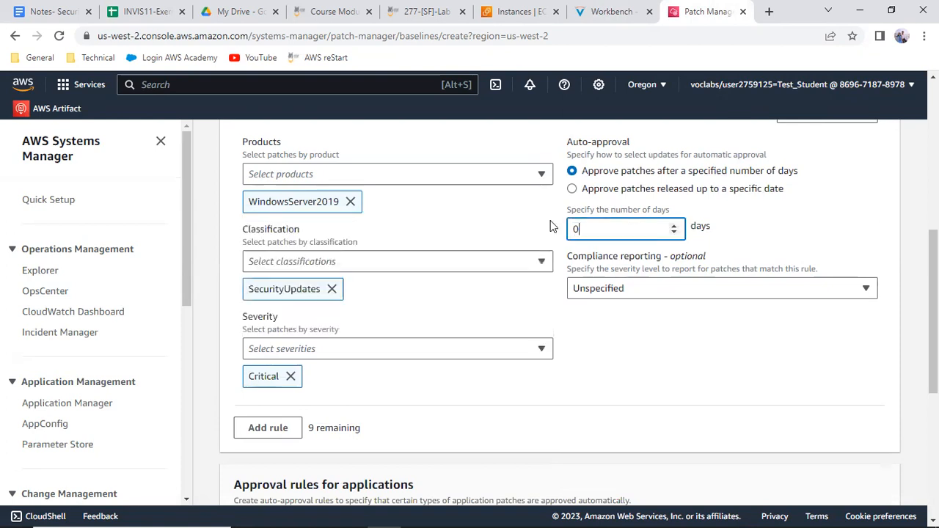
text(3)
click(704, 289)
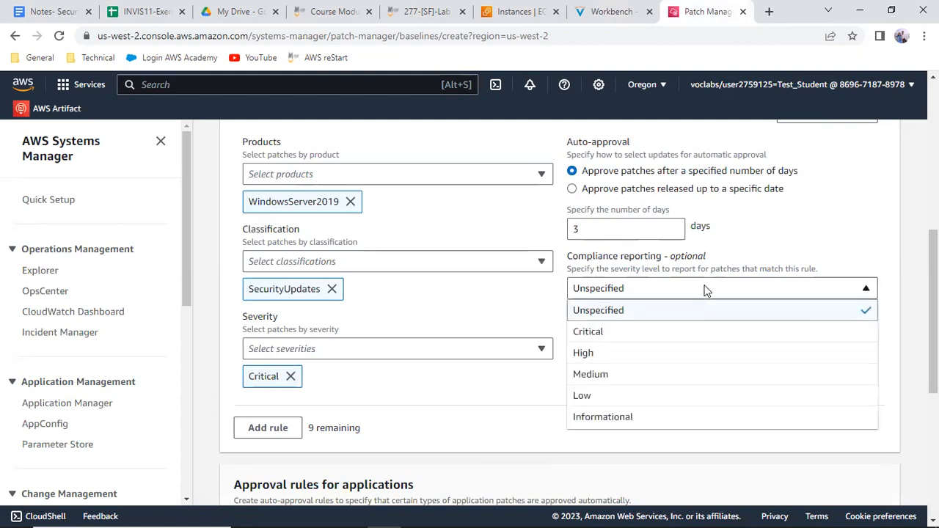
click(624, 335)
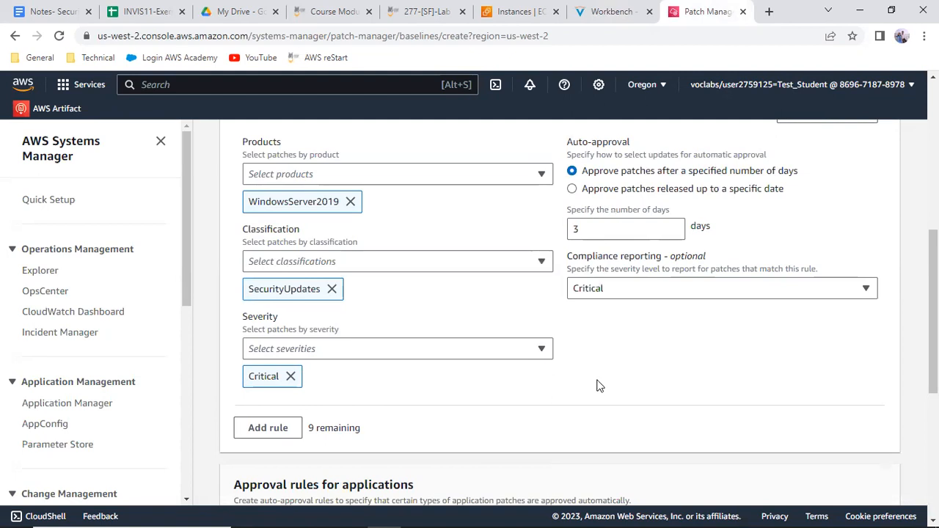
- Add a second operating system approval rule and select WindowsServer2019 as its product instead of All
scroll(598, 381, down, 2)
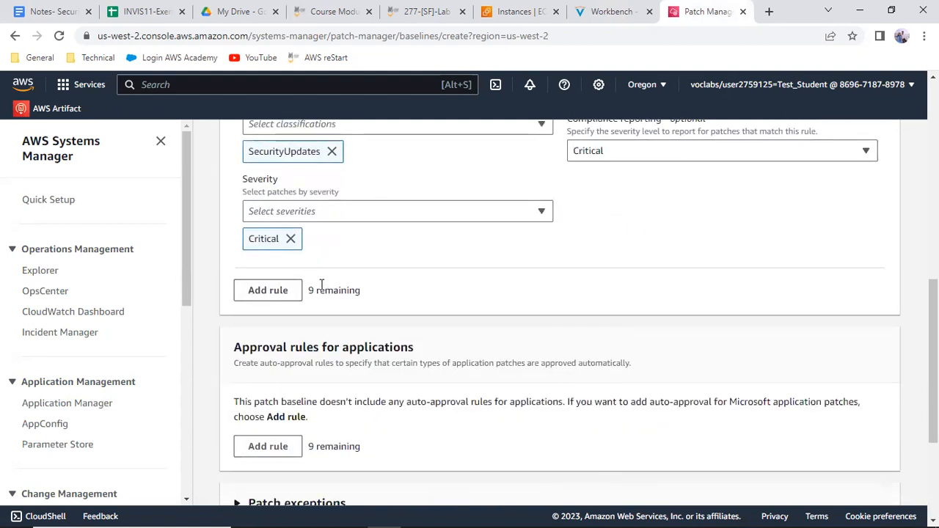
click(296, 291)
scroll(509, 291, down, 1)
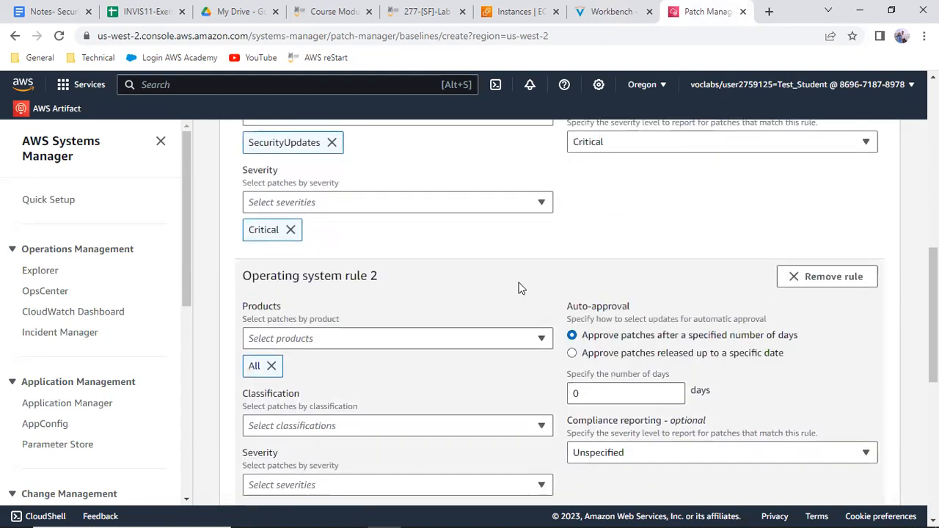
click(505, 279)
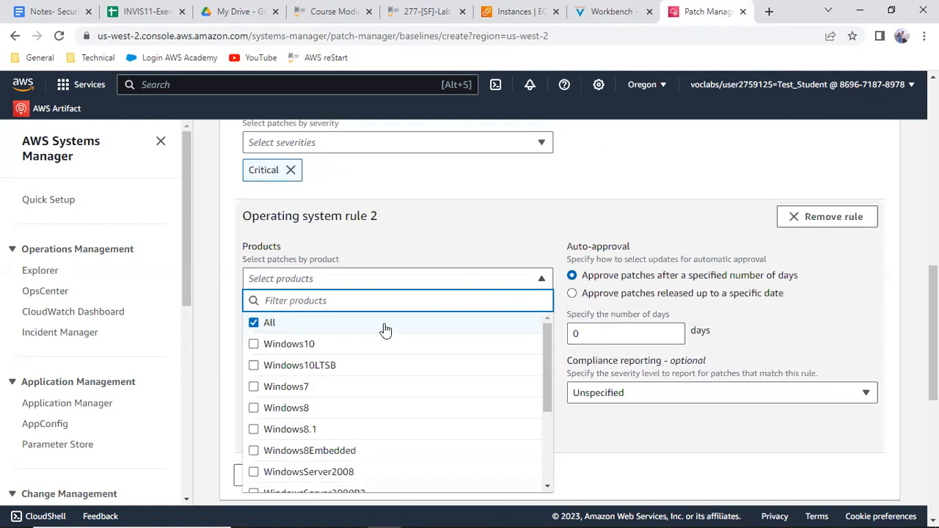
scroll(339, 405, down, 1)
scroll(340, 405, down, 1)
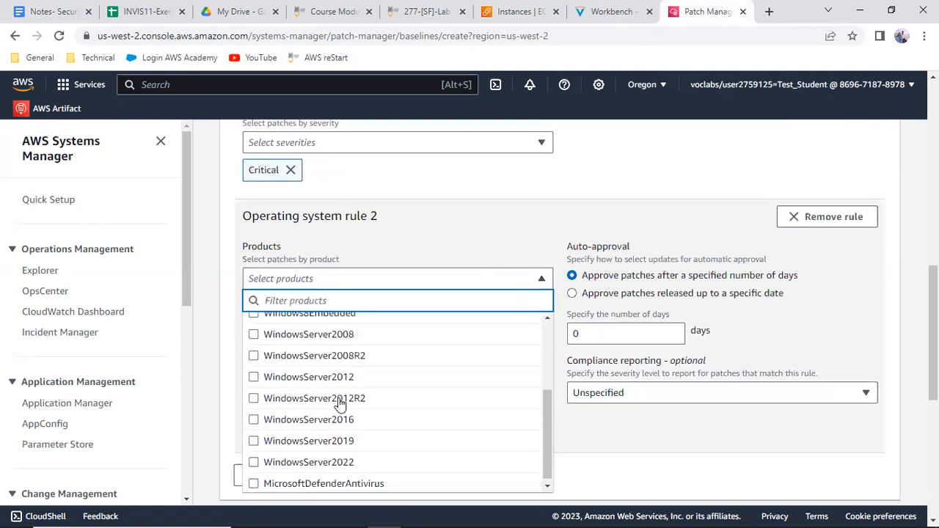
click(327, 442)
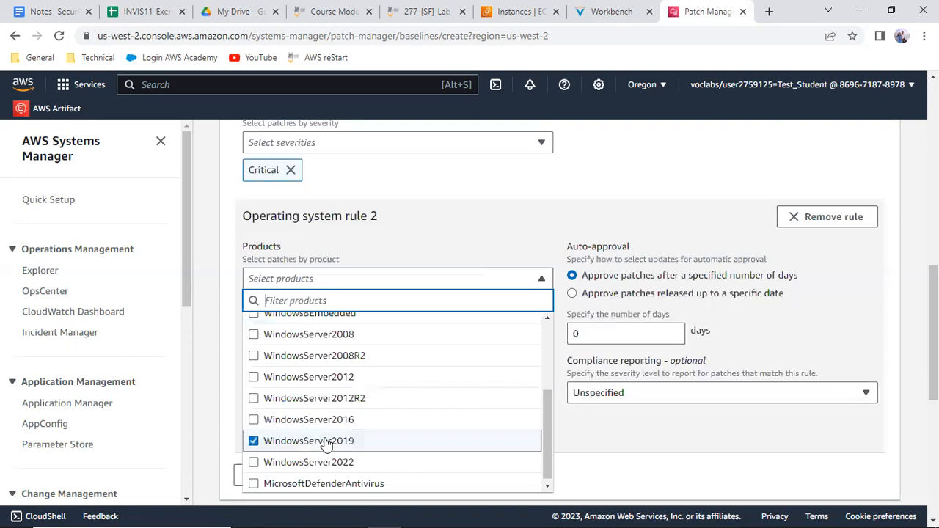
click(599, 447)
- Review rule 1's settings and set operating system rule 2's classification to SecurityUpdates
scroll(474, 119, up, 2)
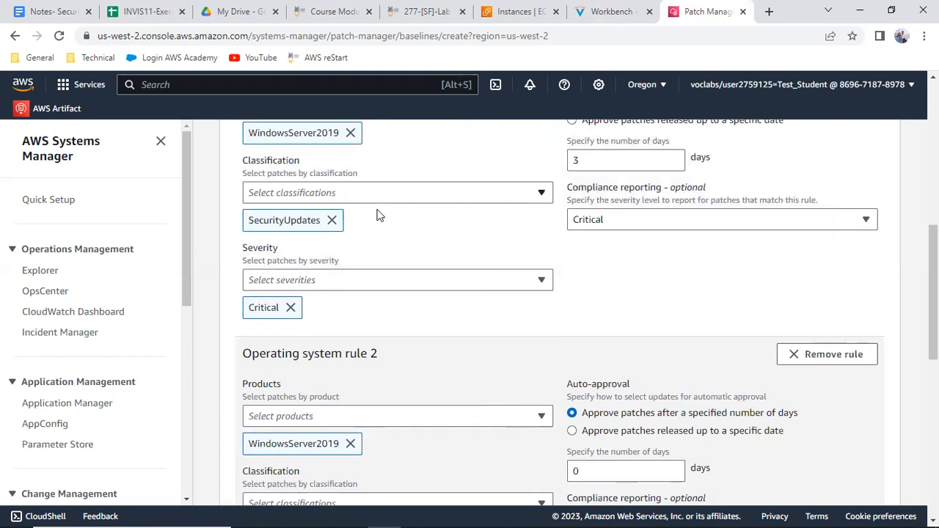
scroll(378, 290, down, 1)
scroll(376, 291, down, 2)
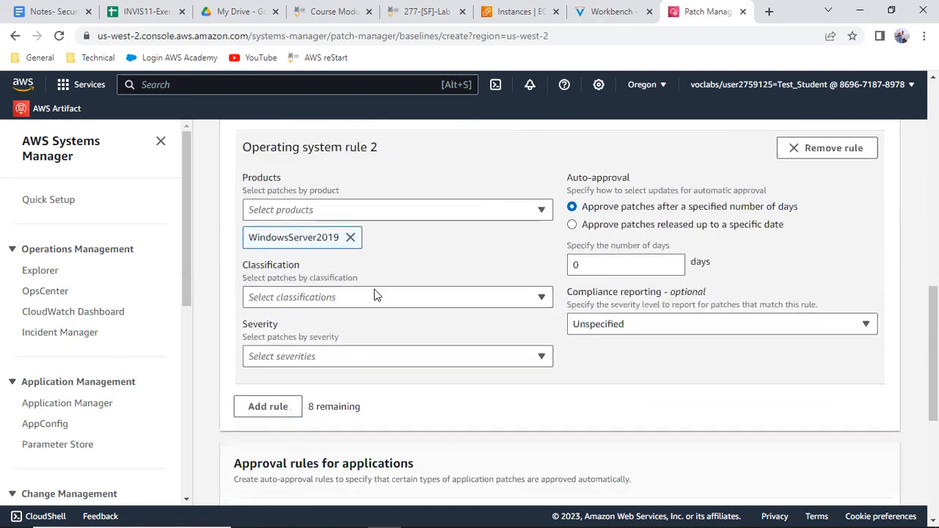
click(370, 302)
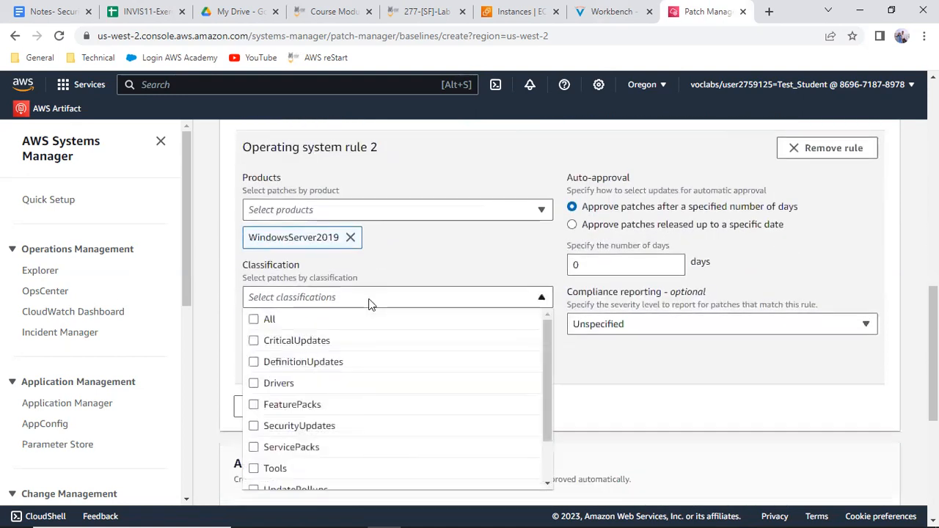
click(272, 426)
click(620, 417)
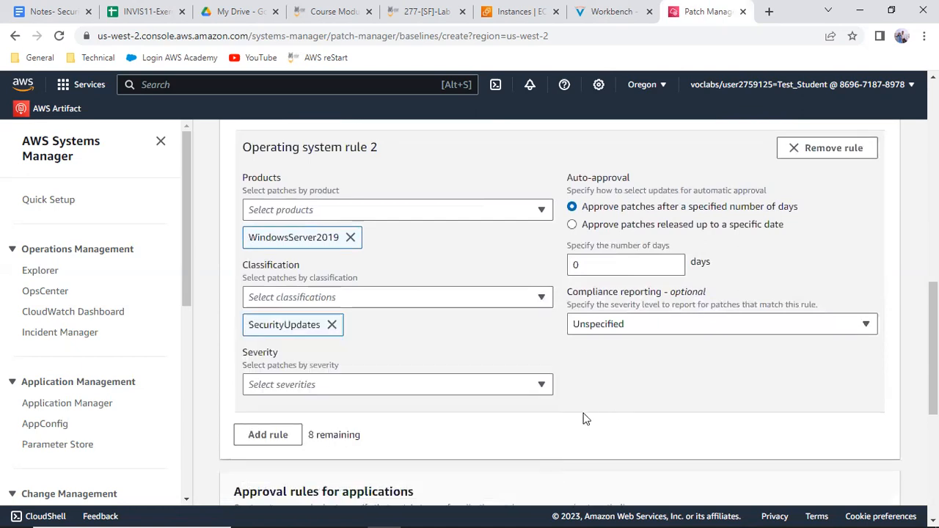
- Check the second rule's options in step 29 of the lab instructions and set rule 2's severity to Important
click(601, 12)
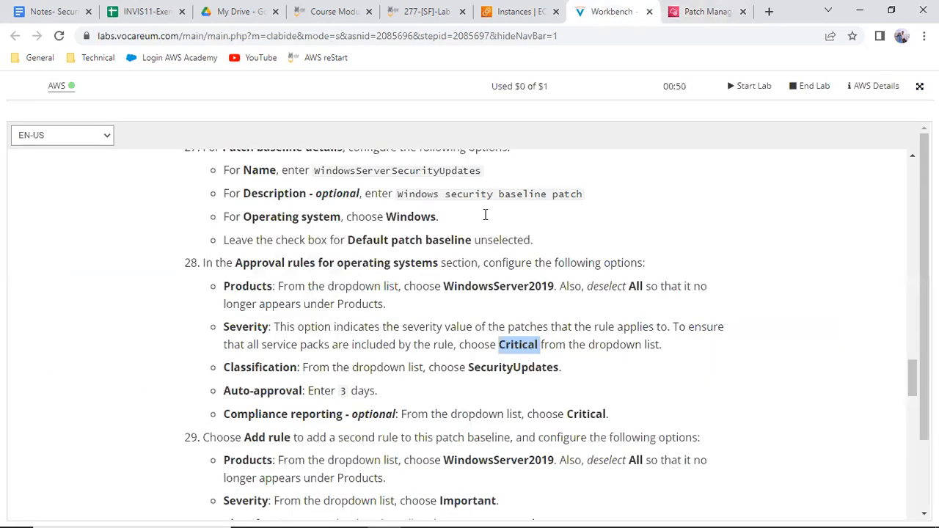
scroll(449, 333, down, 3)
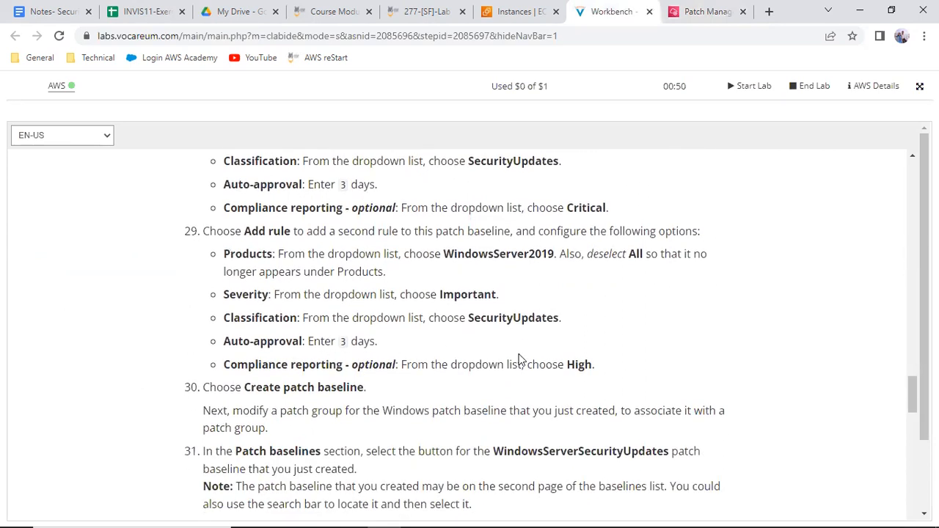
double_click(581, 362)
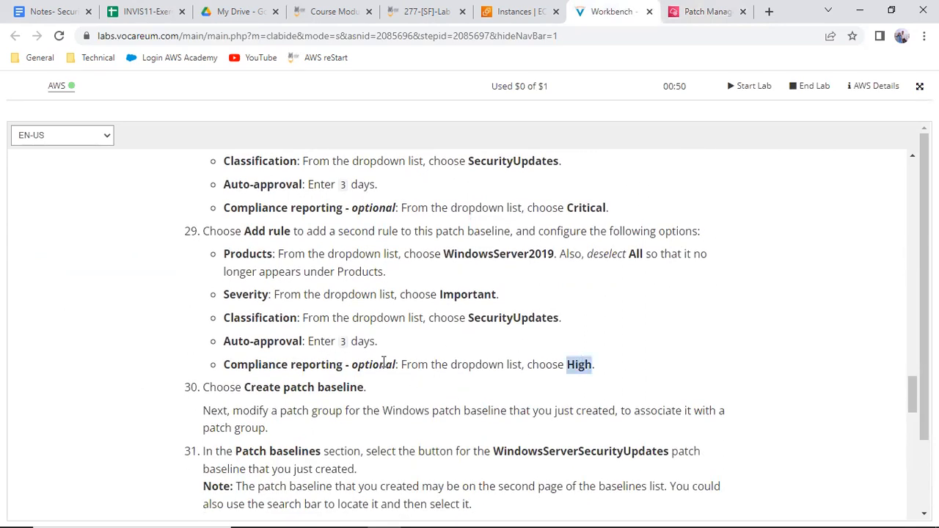
click(695, 11)
click(316, 384)
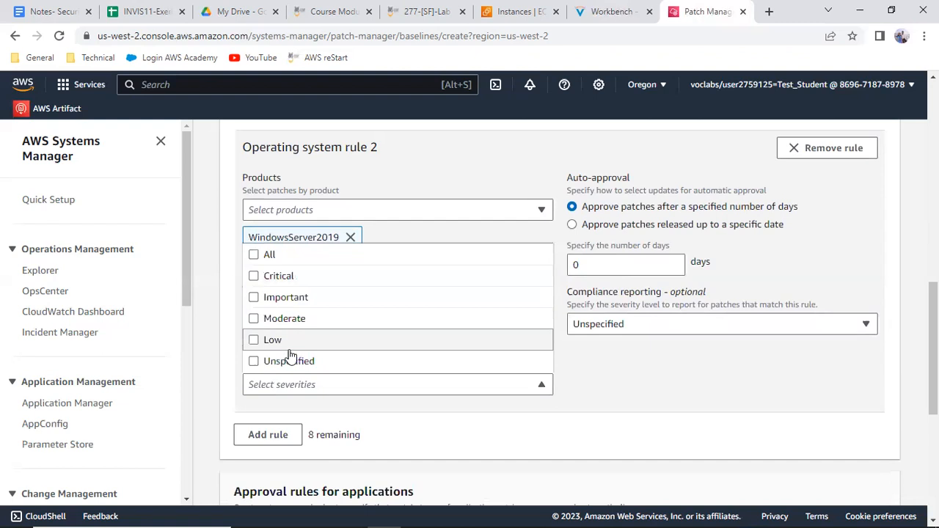
scroll(275, 350, down, 2)
scroll(273, 355, up, 2)
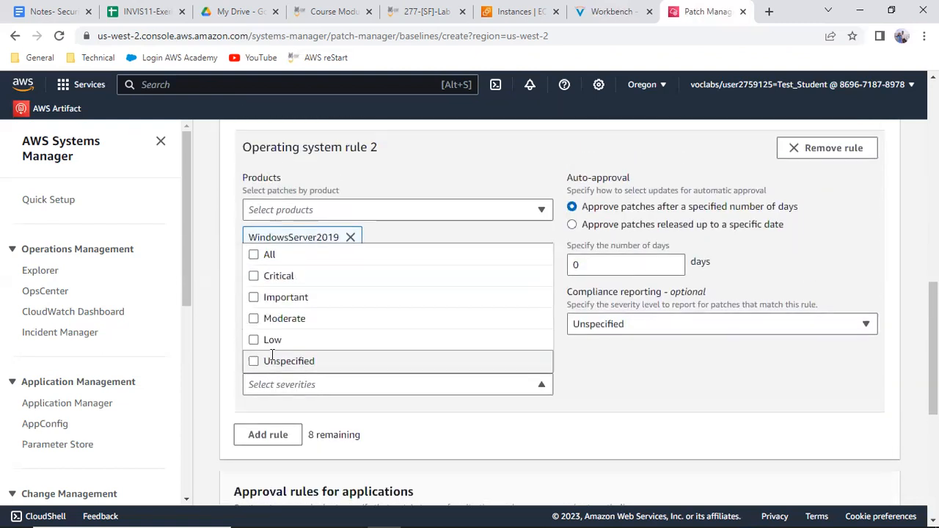
click(290, 299)
- Check the lab's second-rule options, set rule 2's compliance reporting level to High and its auto-approval to 3 days
click(611, 12)
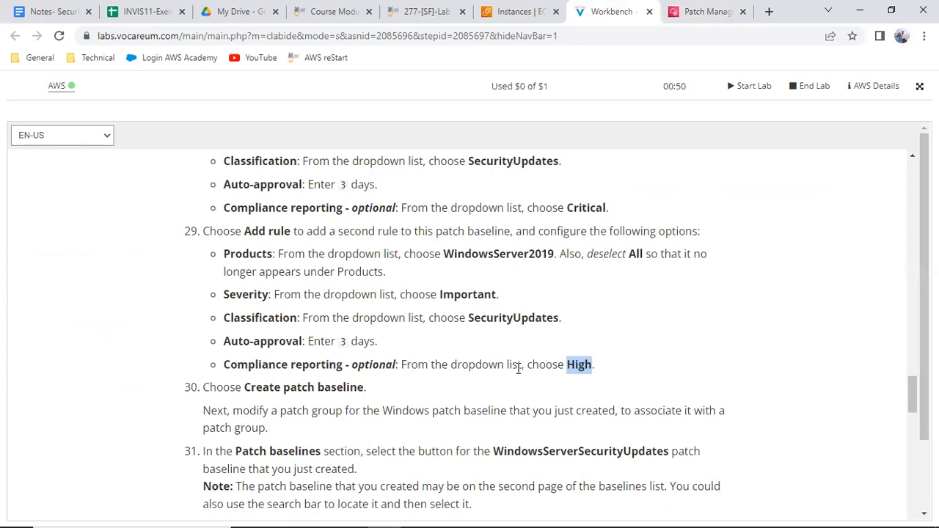
click(741, 11)
click(623, 320)
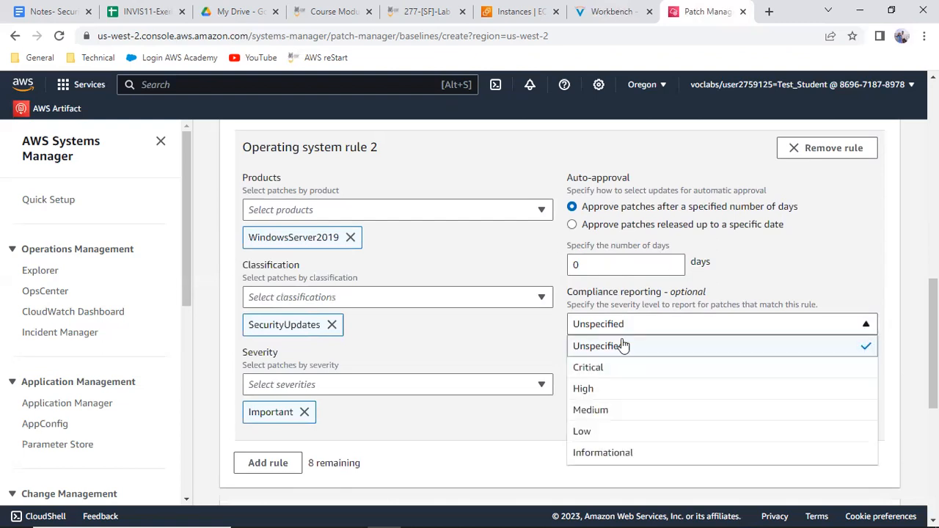
click(610, 391)
drag(585, 263, 571, 259)
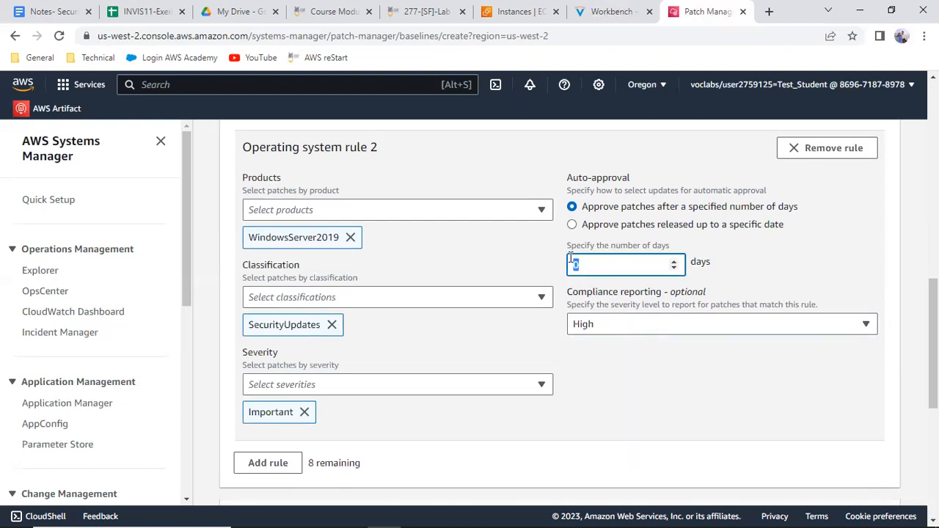
text(3)
- Check step 30 of the lab instructions and create the patch baseline
scroll(422, 436, down, 3)
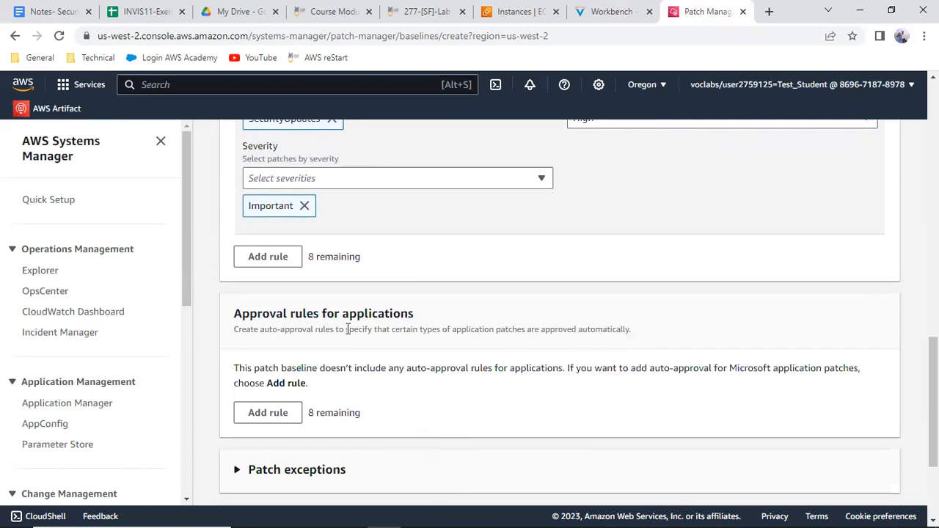
click(605, 22)
scroll(492, 341, down, 1)
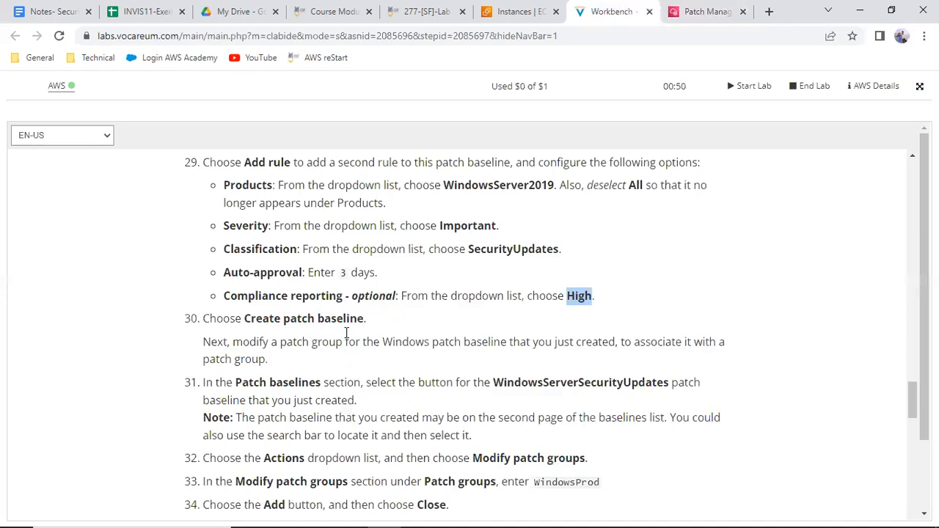
click(715, 12)
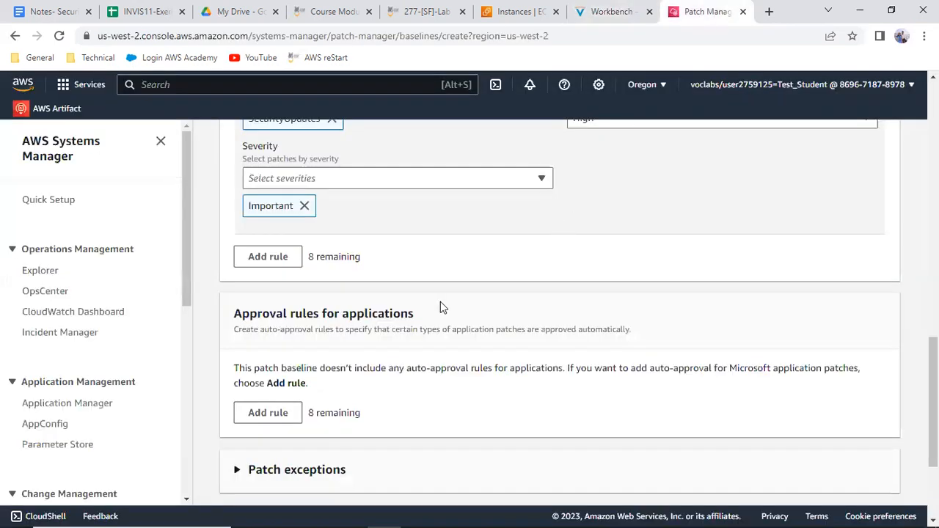
scroll(441, 303, down, 1)
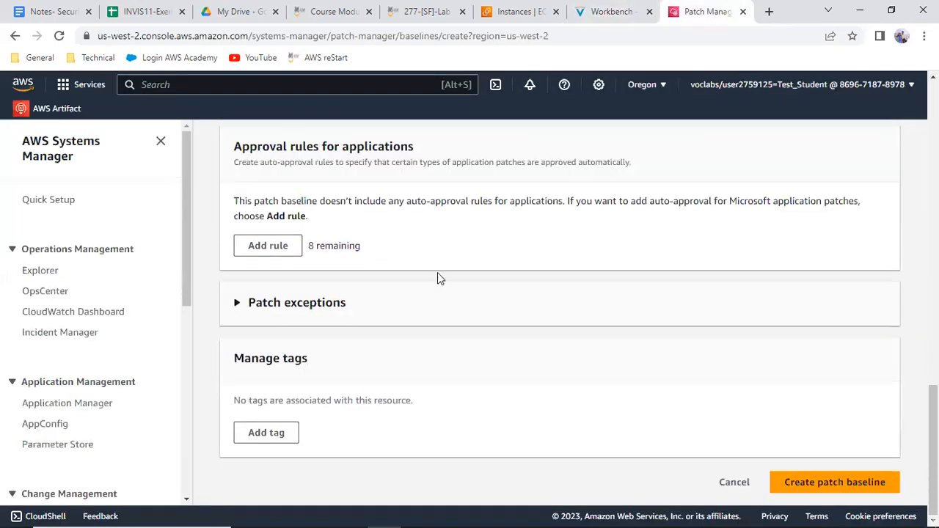
click(802, 482)
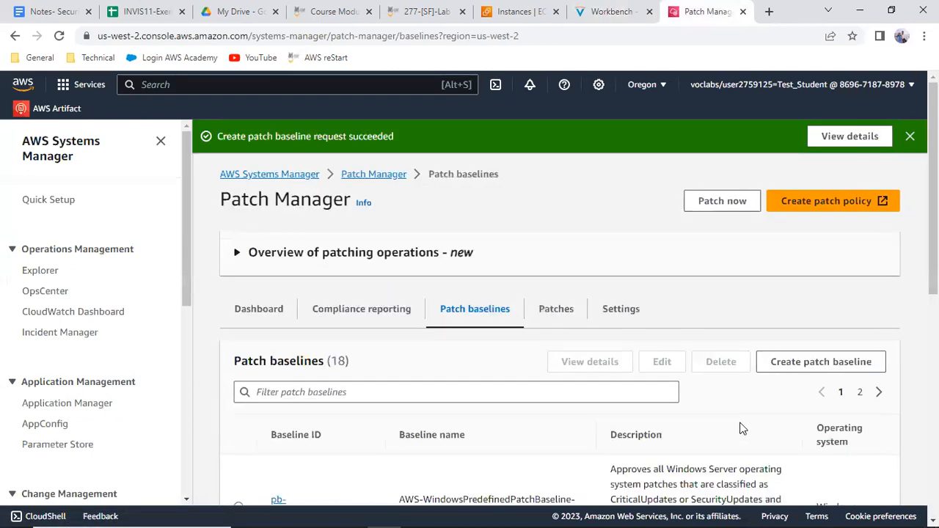
- Copy the baseline name WindowsServerSecurityUpdates from the Notes- Security document
scroll(615, 433, down, 5)
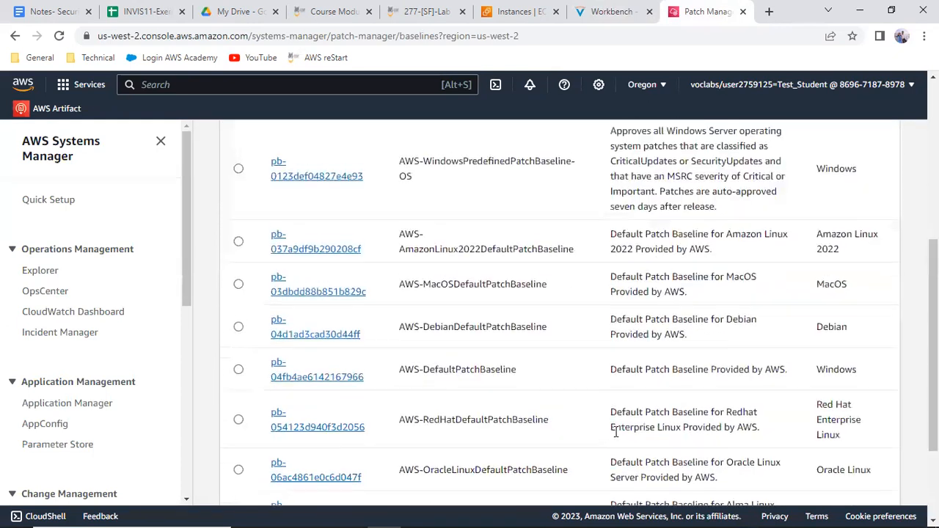
click(33, 10)
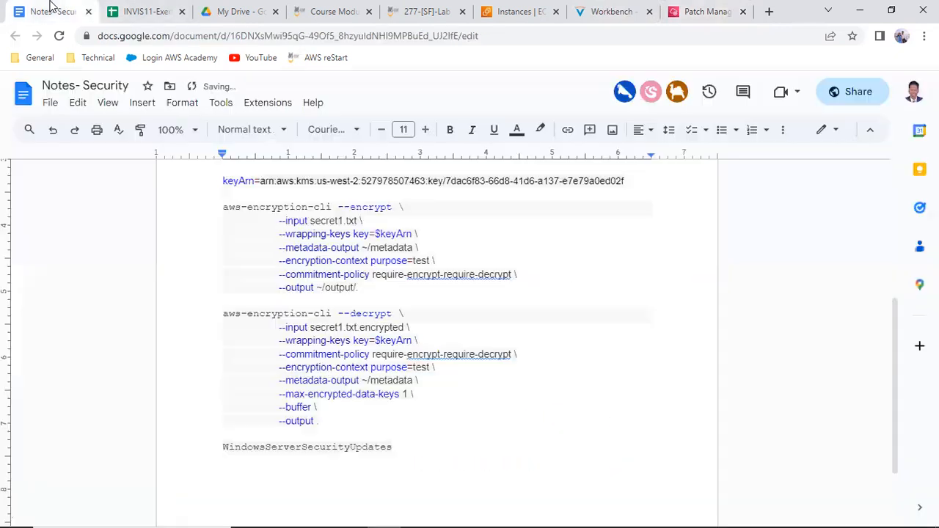
double_click(320, 453)
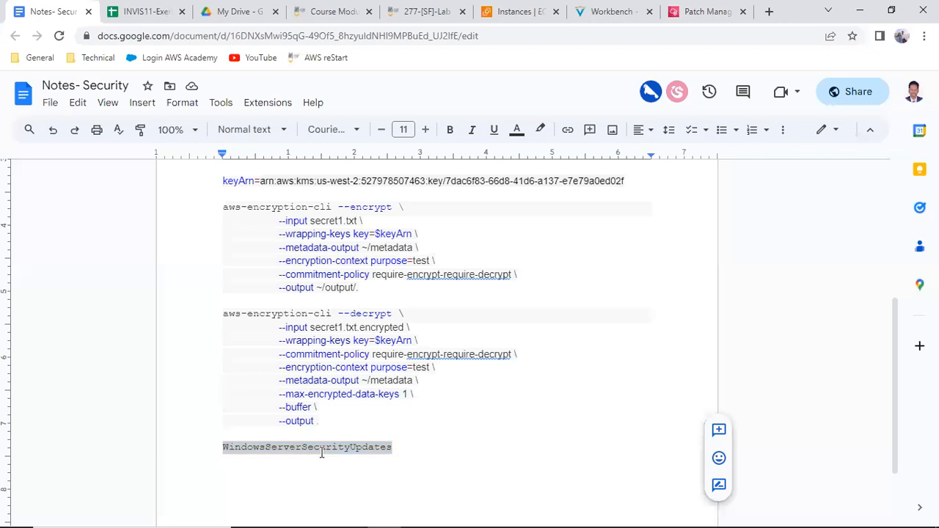
right_click(320, 453)
click(358, 125)
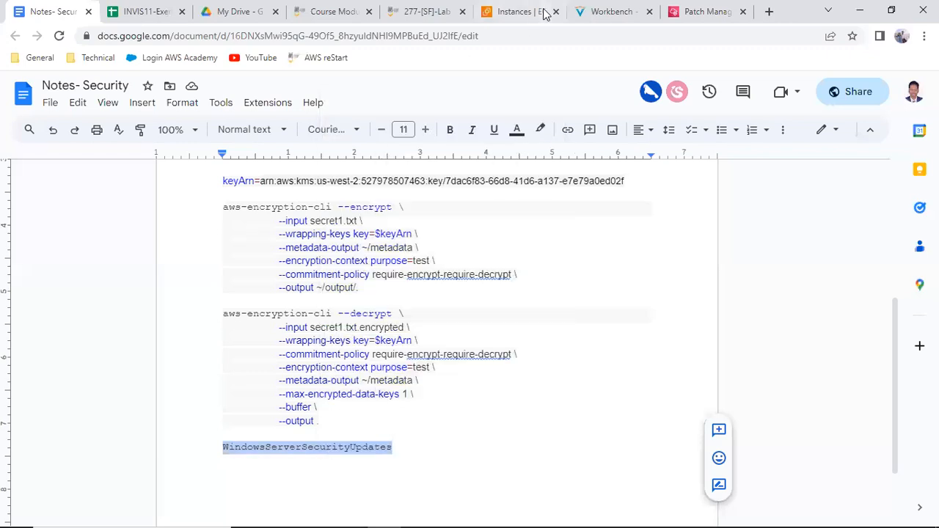
- Read lab steps 31 to 34, filter the patch baselines by the name WindowsServerSecurityUpdates, and select the matching baseline
click(609, 11)
scroll(389, 328, down, 1)
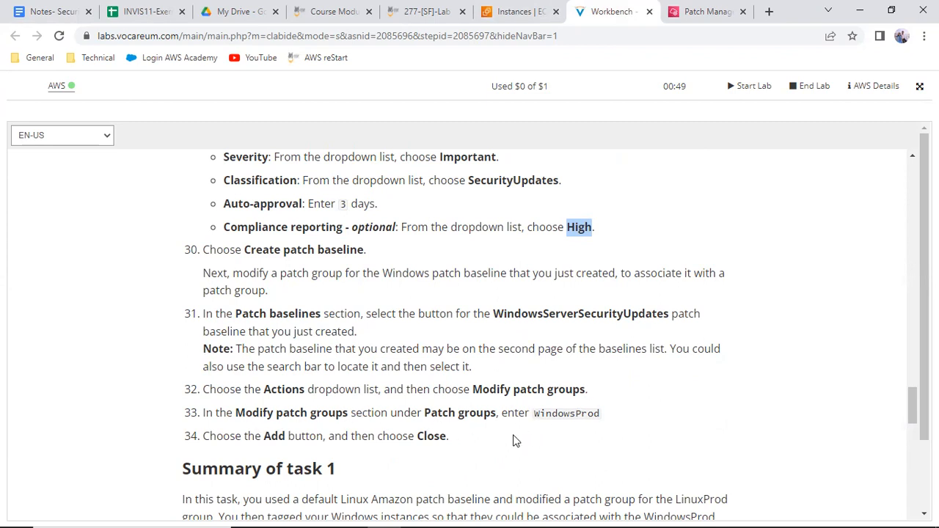
click(711, 8)
scroll(387, 199, up, 5)
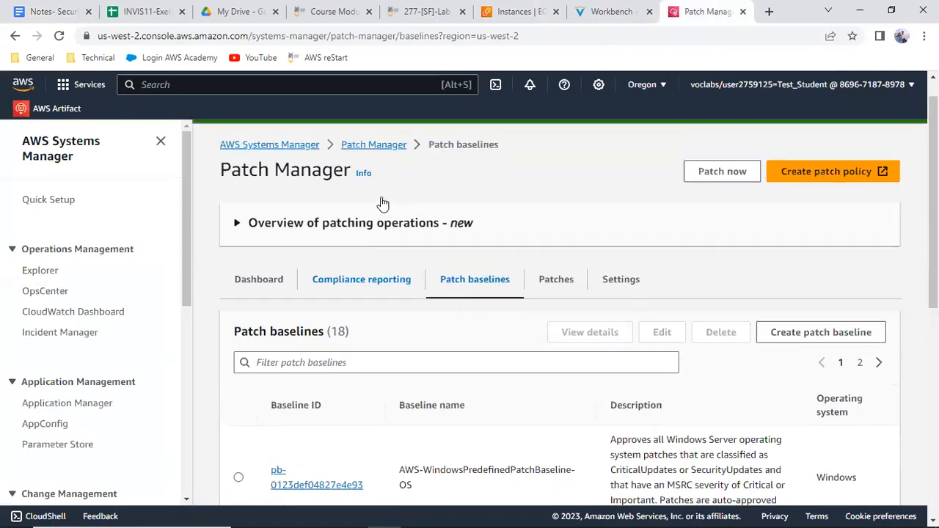
scroll(381, 199, down, 1)
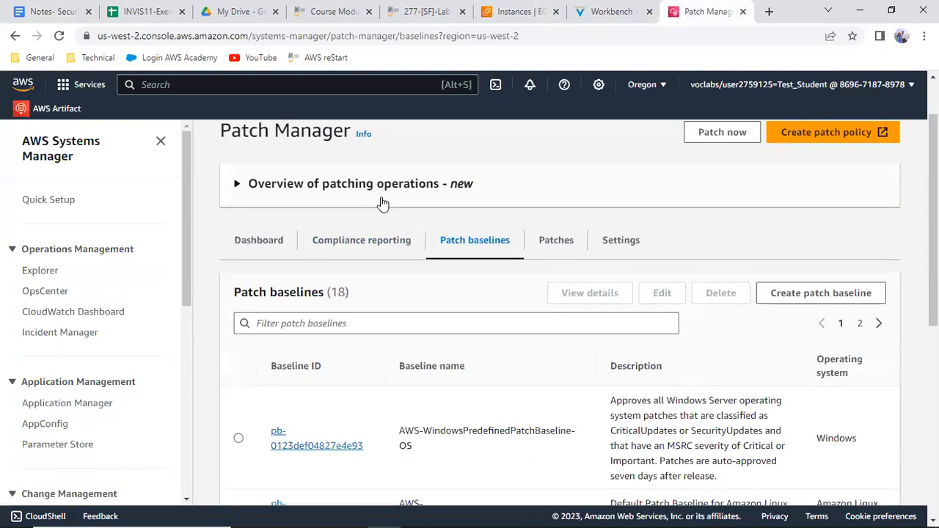
click(323, 320)
key(ctrl+v)
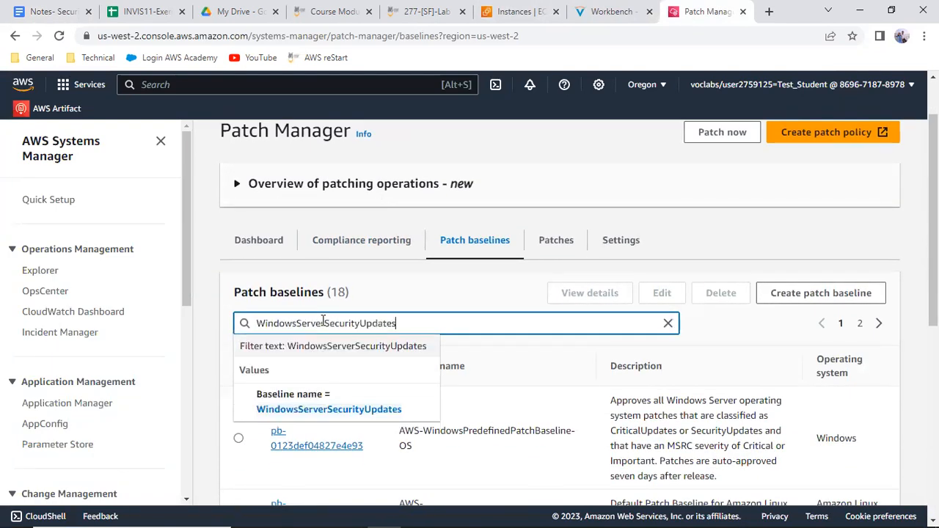
click(341, 413)
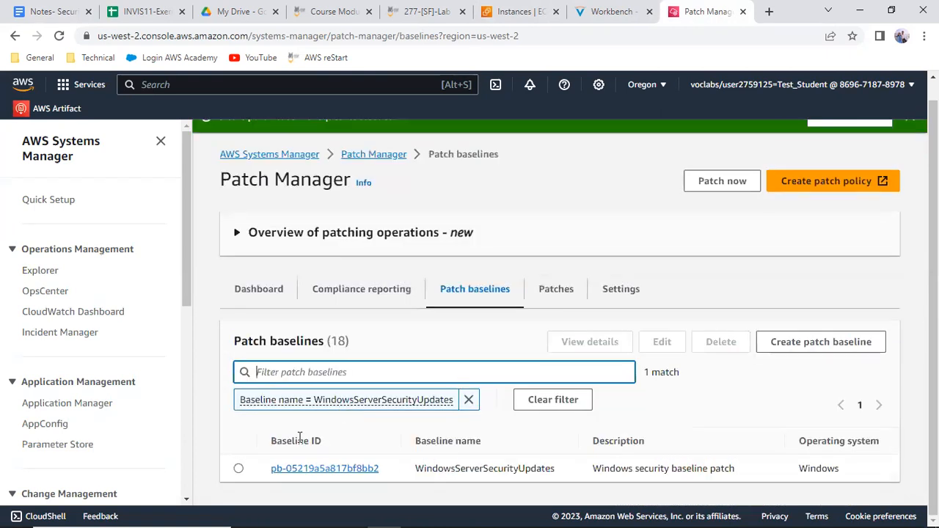
click(238, 469)
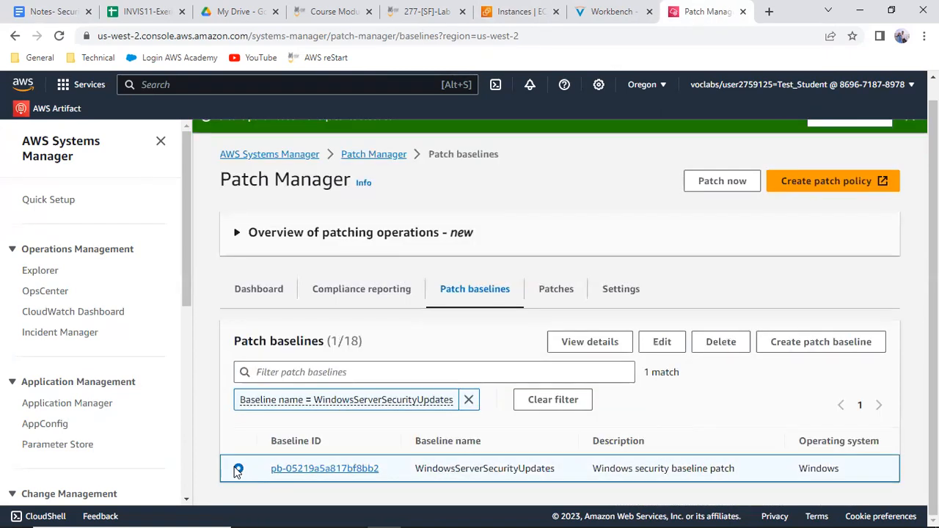
- Reread the lab's instructions on modifying patch groups and open the selected WindowsServerSecurityUpdates baseline for editing
click(627, 12)
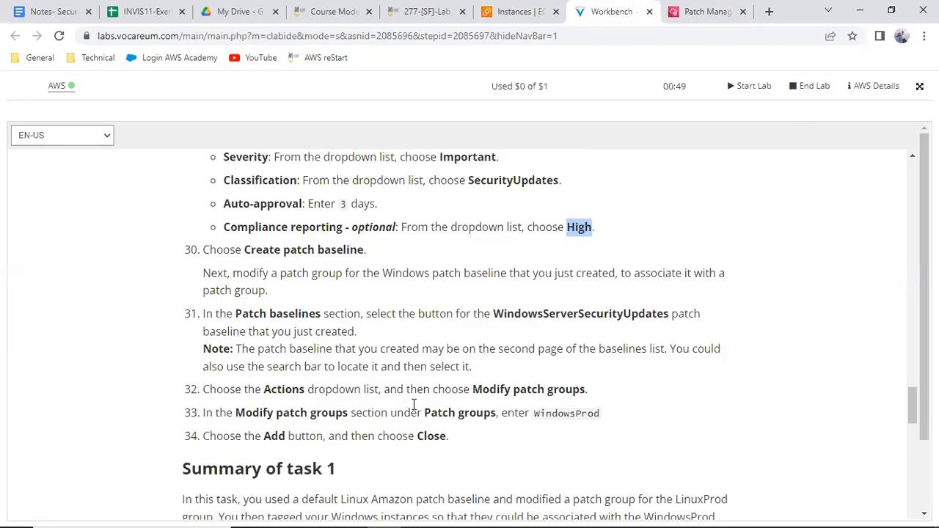
drag(244, 412, 621, 392)
click(708, 11)
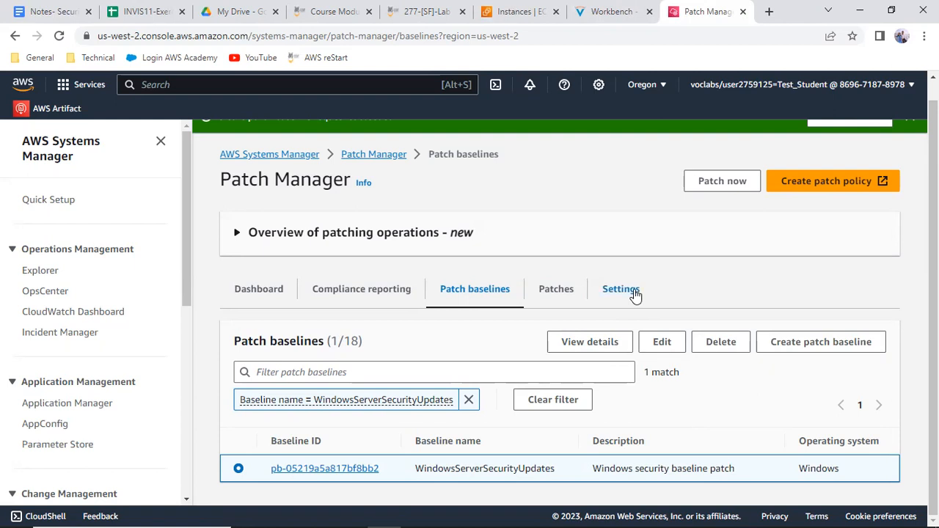
click(652, 343)
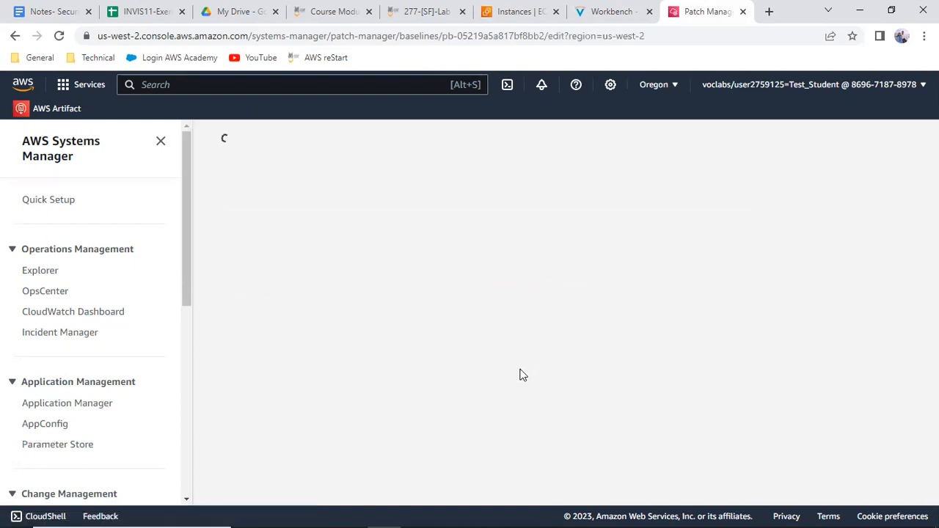
- Look through the baseline's details and both operating system rules on the edit page for a patch groups setting
scroll(315, 197, down, 1)
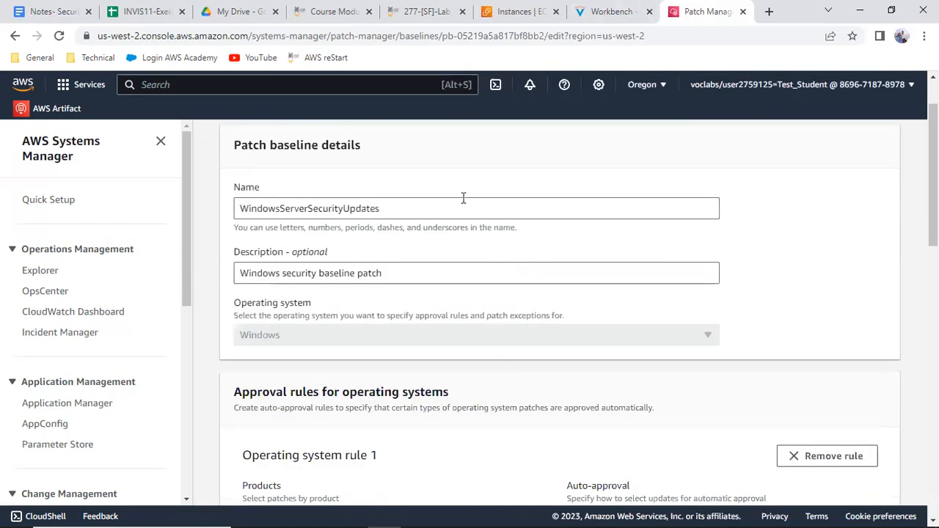
scroll(455, 234, down, 2)
scroll(436, 258, down, 1)
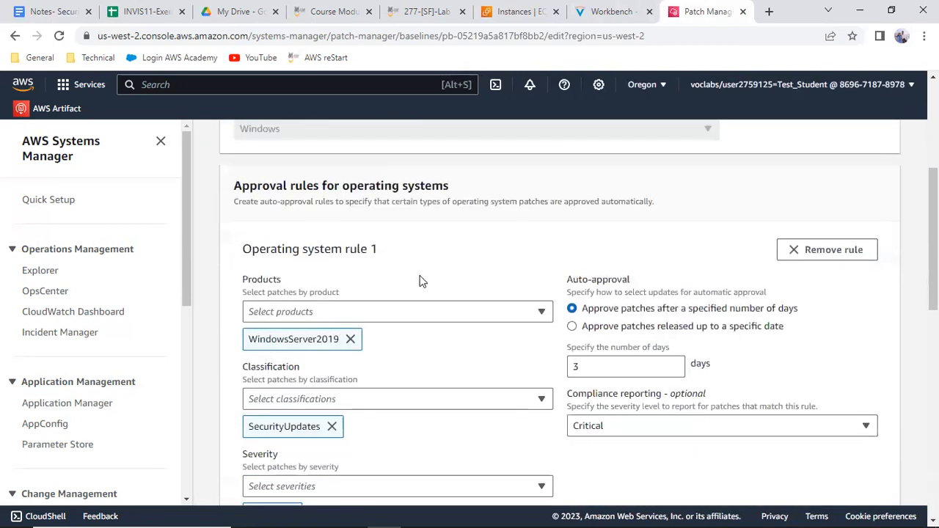
scroll(489, 344, down, 2)
scroll(489, 347, down, 7)
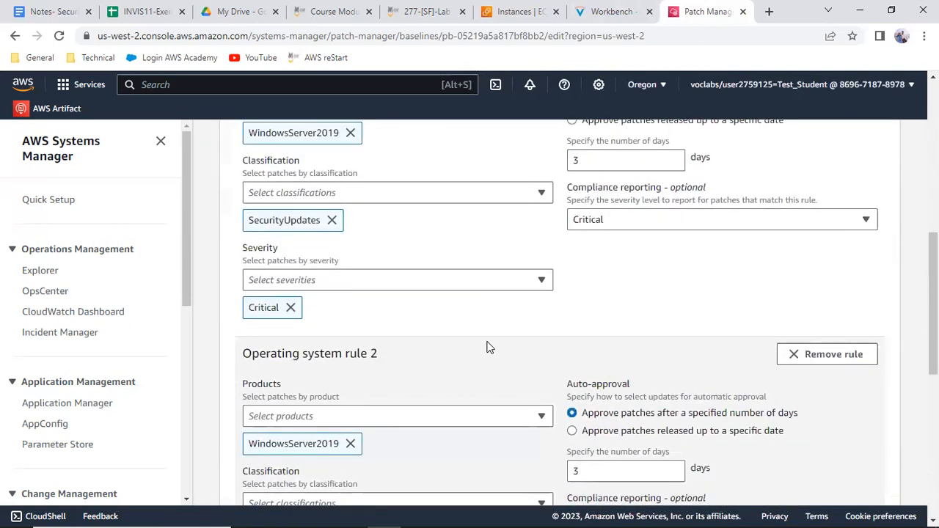
scroll(484, 354, down, 1)
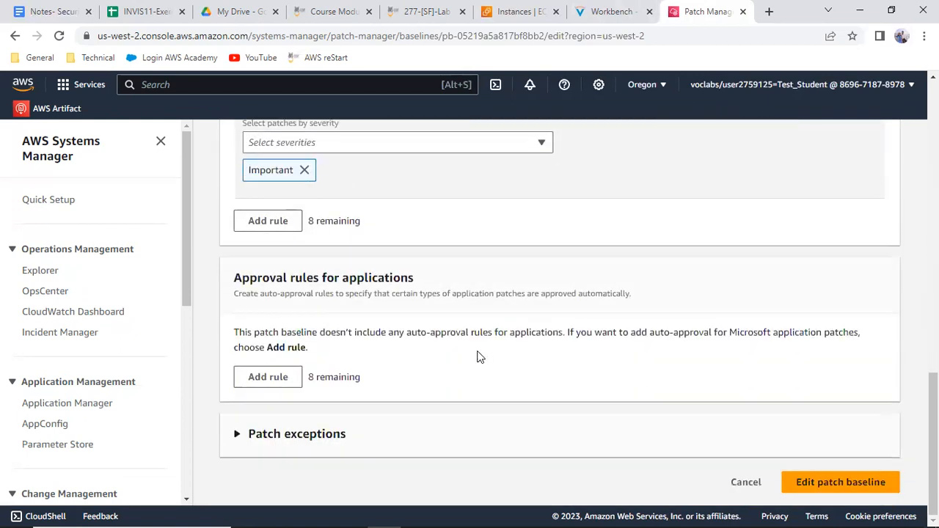
scroll(477, 357, up, 6)
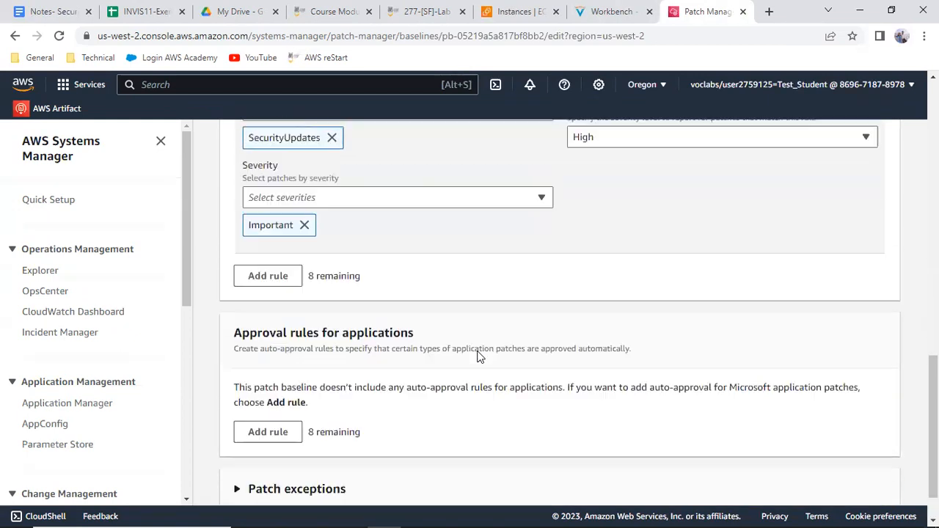
scroll(472, 372, up, 6)
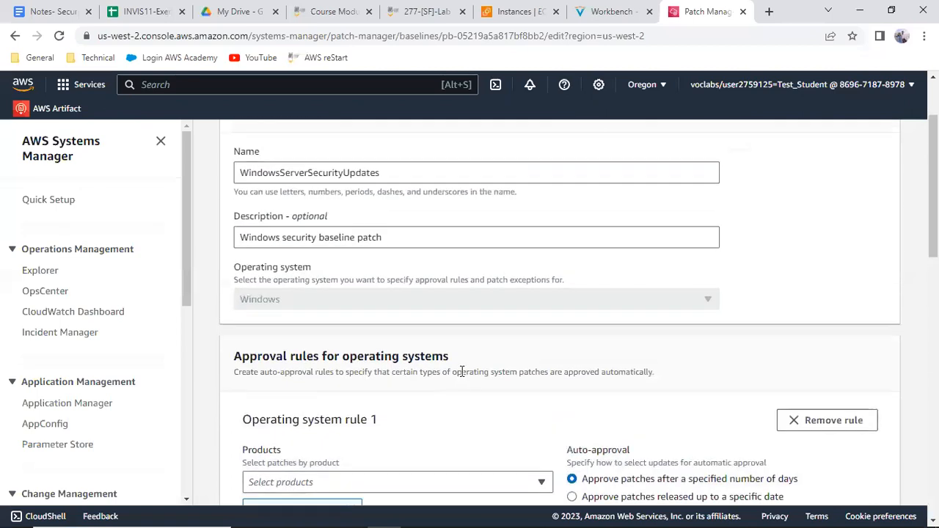
scroll(462, 372, up, 1)
scroll(459, 378, down, 2)
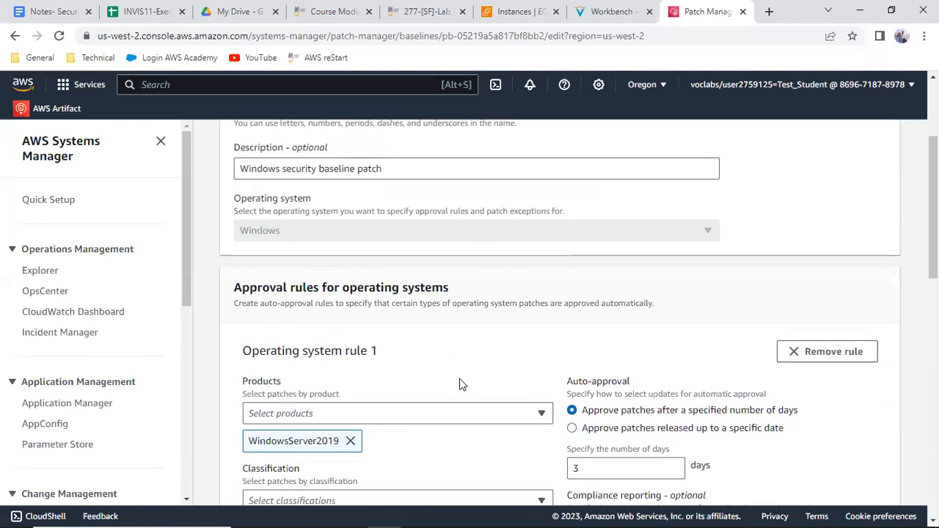
scroll(459, 383, up, 3)
- Recheck the lab's patch group steps and examine the baseline's edit page again, including the expanded patch exceptions section
click(603, 12)
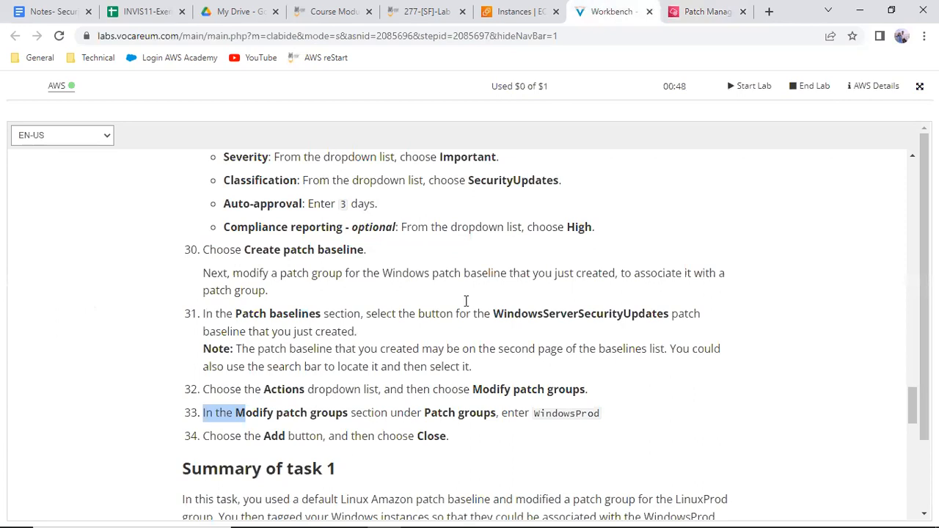
click(701, 11)
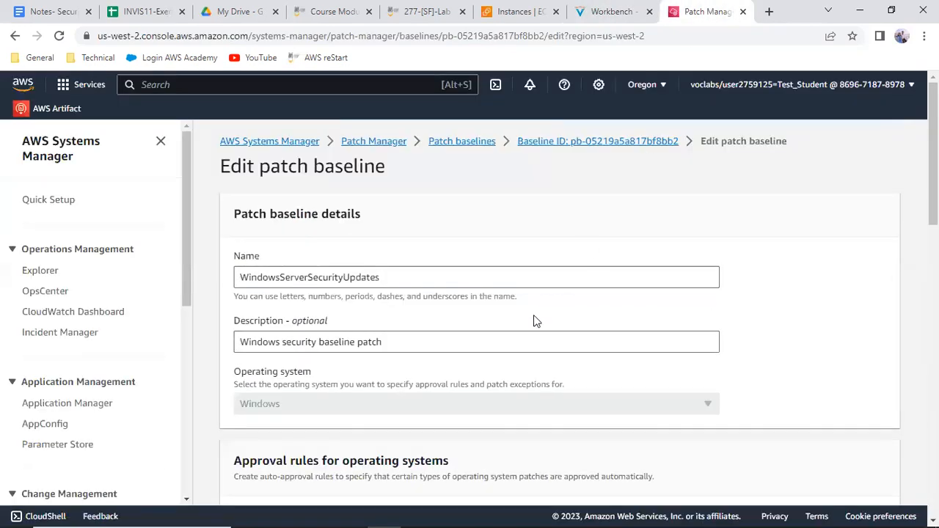
scroll(535, 321, down, 7)
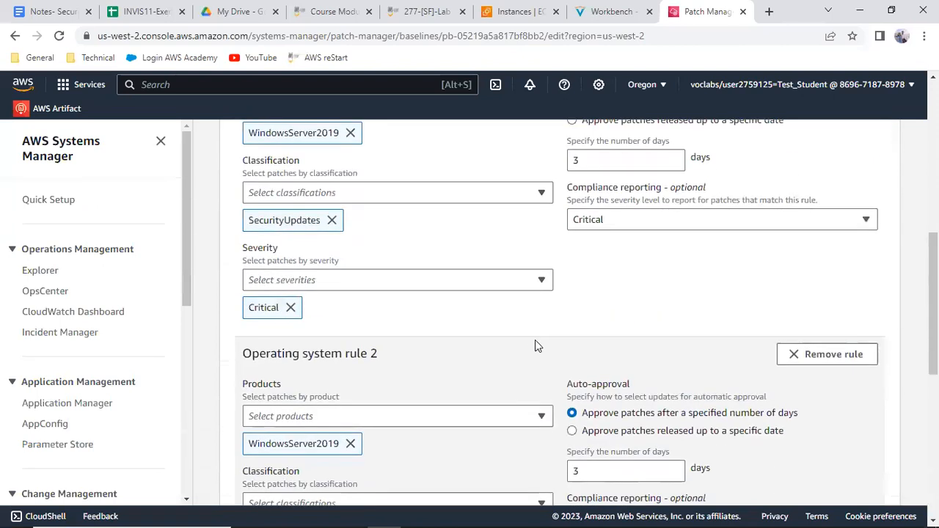
scroll(535, 340, down, 5)
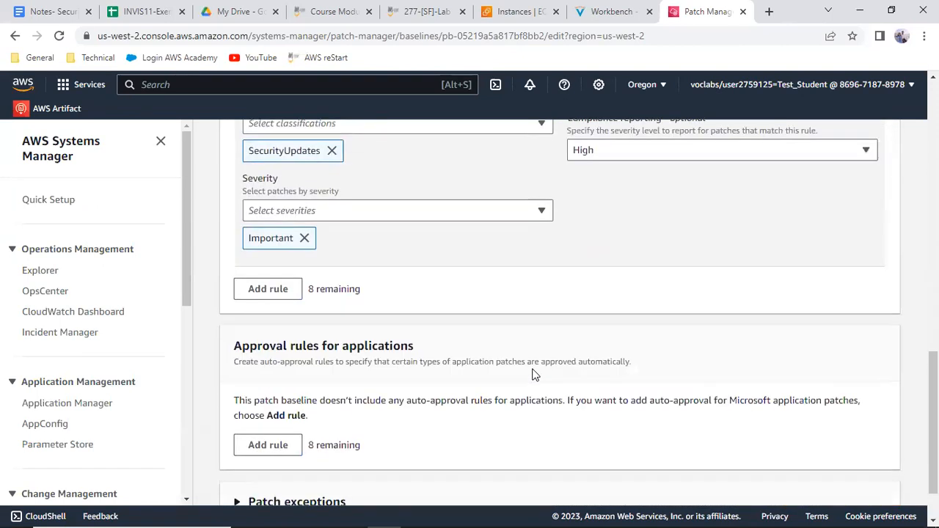
scroll(535, 374, down, 1)
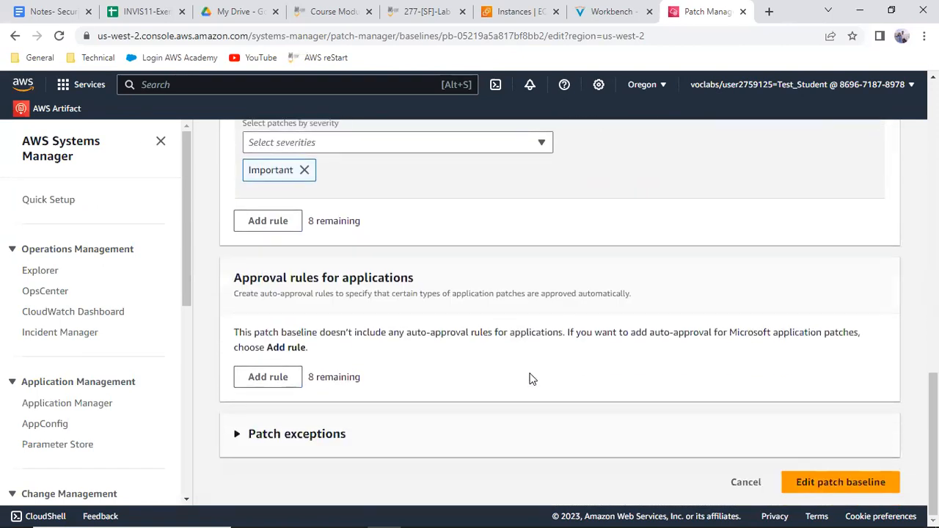
click(304, 436)
scroll(366, 398, down, 3)
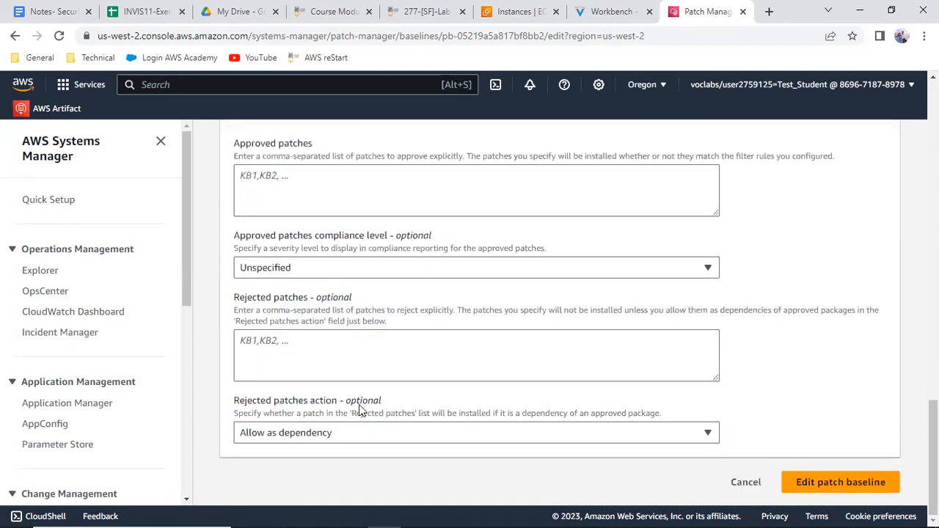
scroll(359, 411, up, 8)
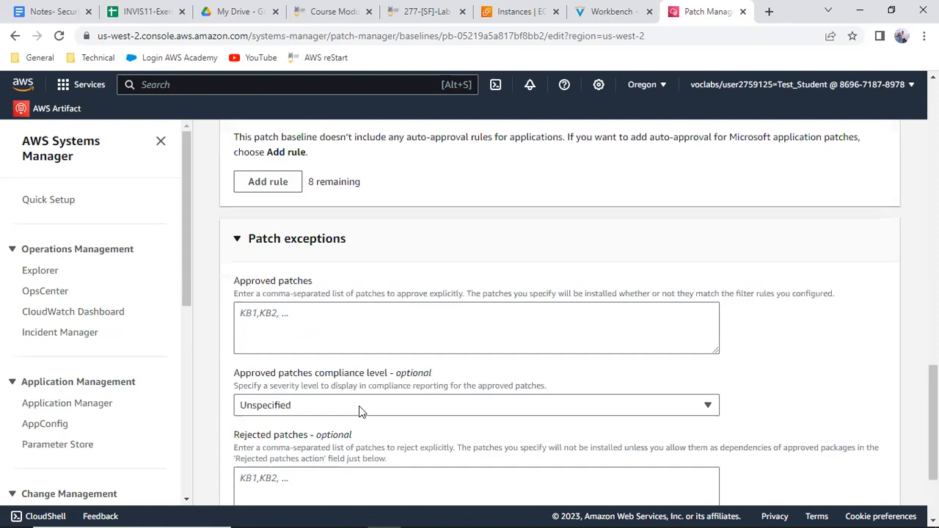
- Leave the baseline's edit page for the patch baselines list, check the Patches list, and return to the patch baselines
scroll(359, 411, up, 10)
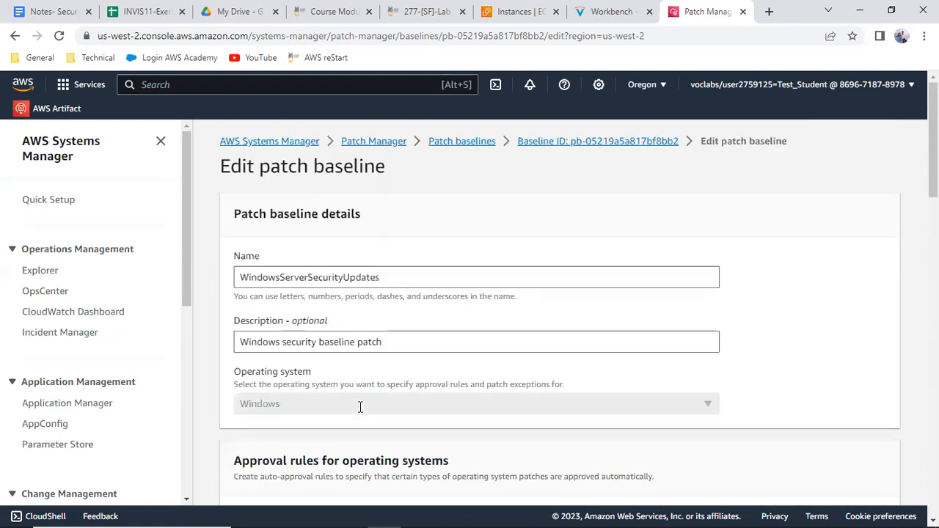
click(464, 142)
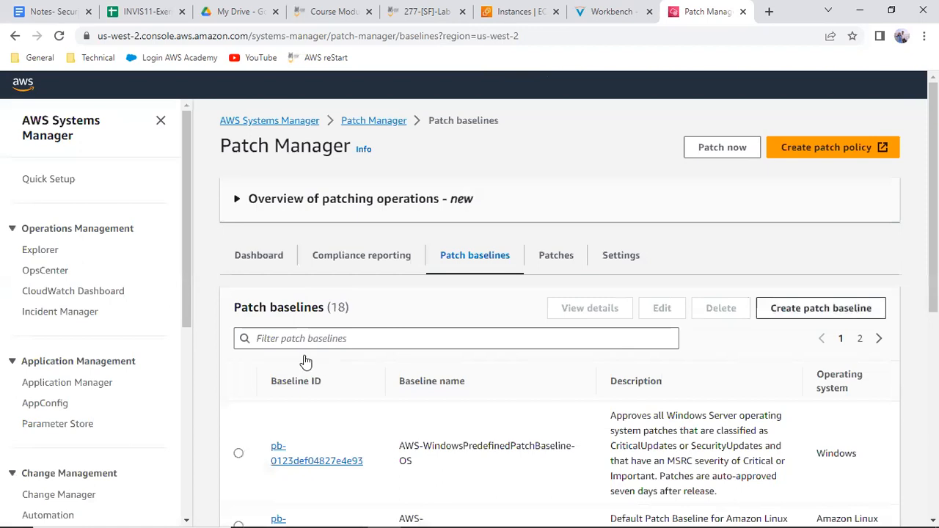
click(563, 272)
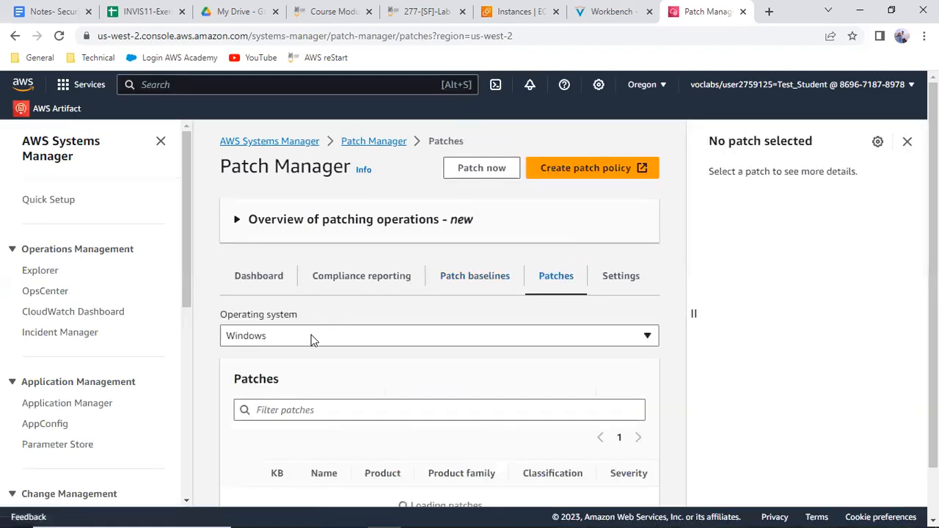
scroll(347, 341, down, 2)
scroll(346, 387, up, 2)
click(476, 285)
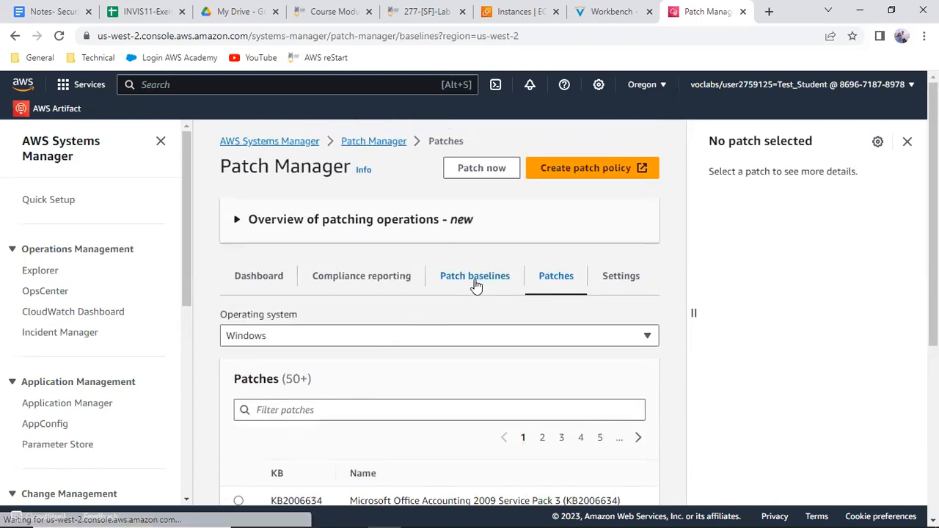
- Reread lab step 31 and filter the patch baselines by the baseline name WindowsServerSecurityUpdates
click(606, 12)
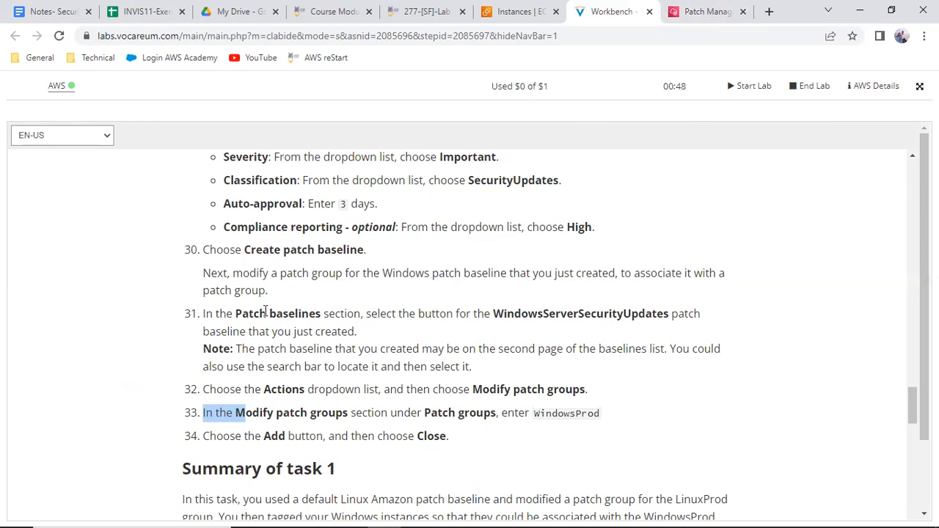
drag(283, 273, 374, 275)
drag(248, 313, 668, 313)
click(722, 11)
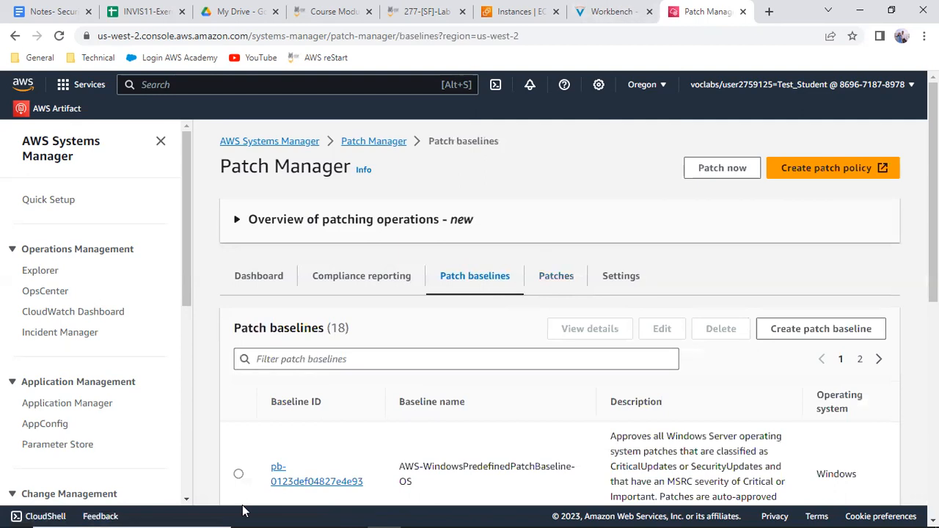
click(272, 357)
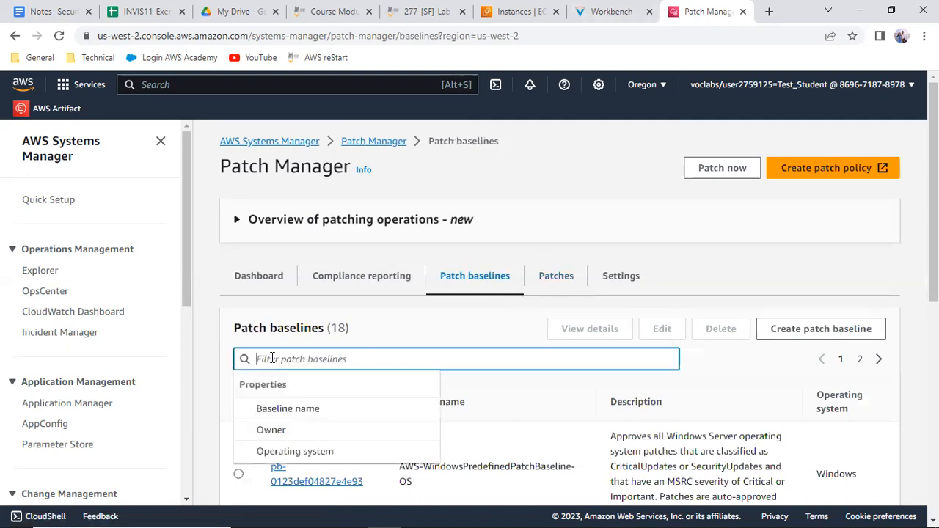
text(WindowsServerSecurityUpdates)
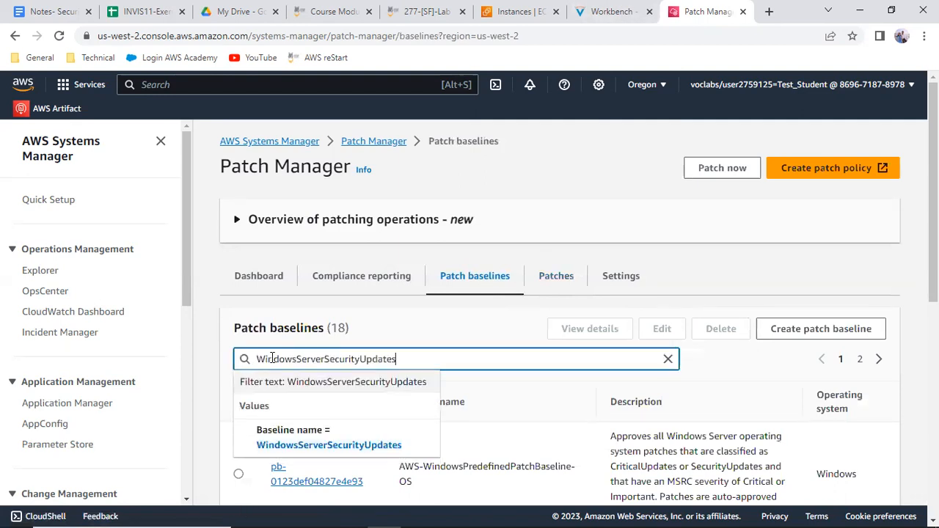
click(322, 444)
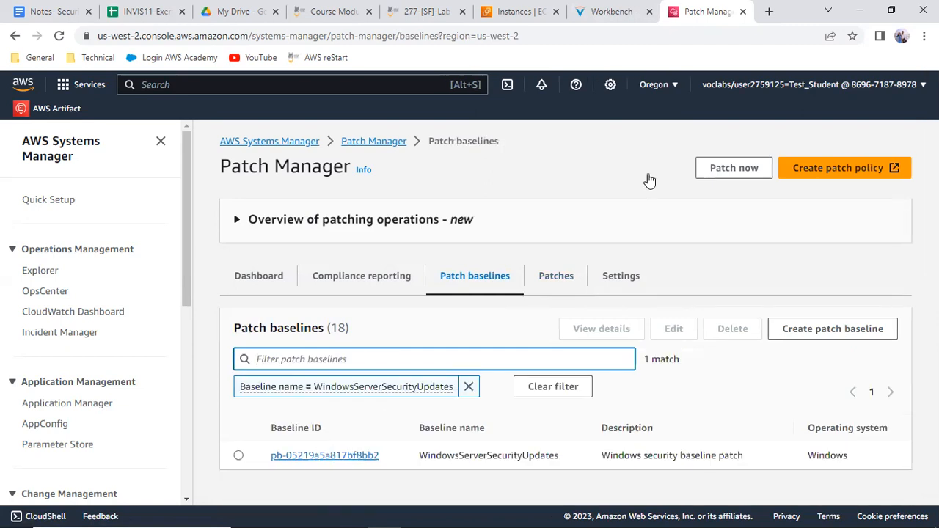
- Recheck lab step 32 on modifying patch groups, select the filtered WindowsServerSecurityUpdates baseline, and open its details page
click(635, 9)
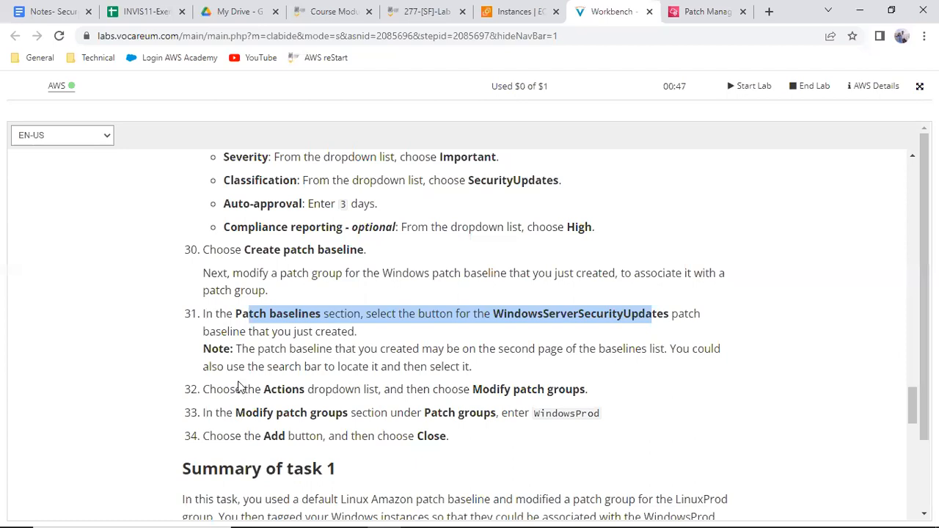
double_click(528, 389)
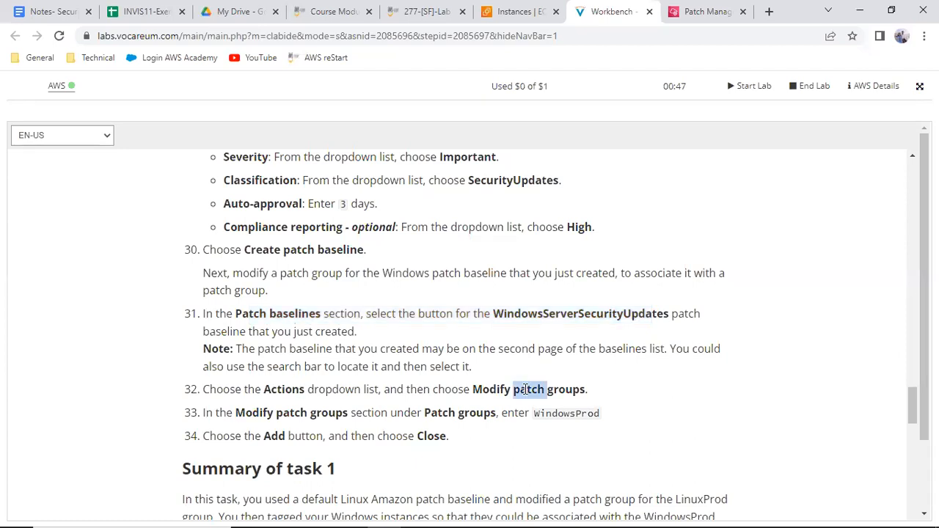
click(729, 10)
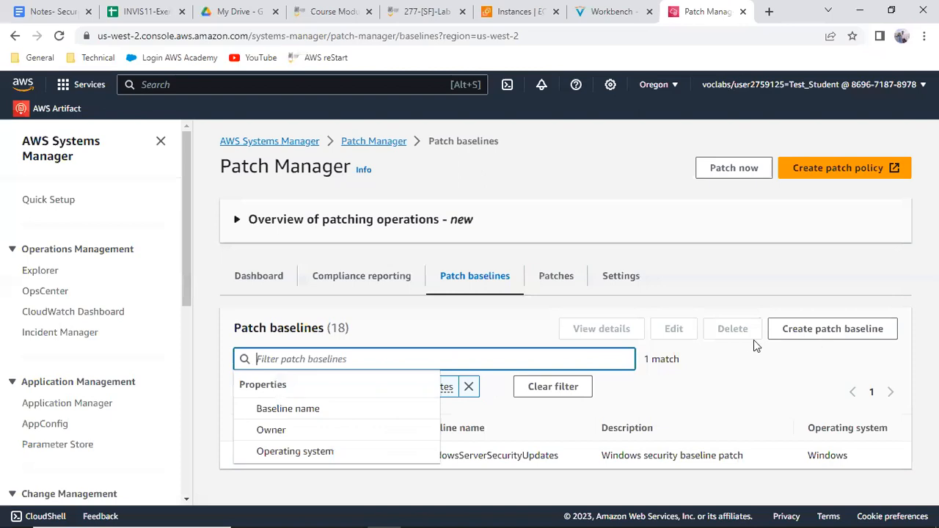
click(699, 396)
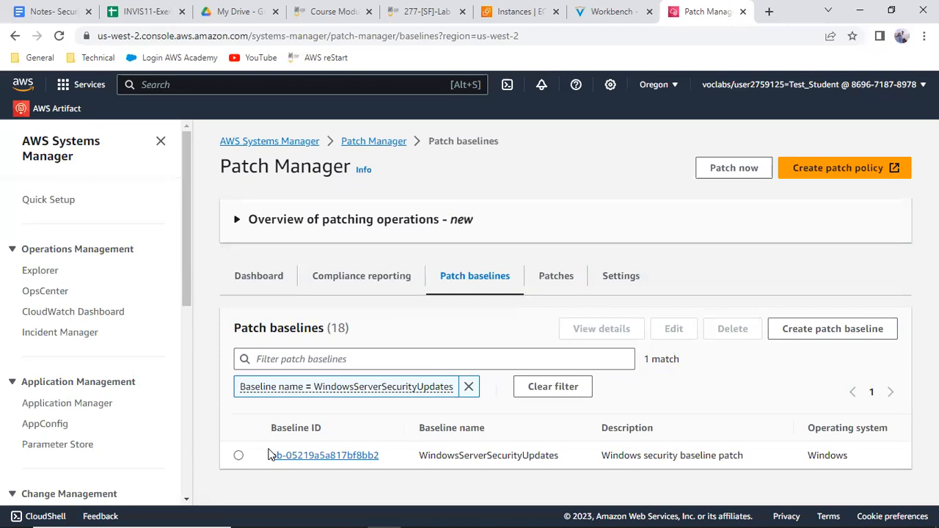
click(239, 455)
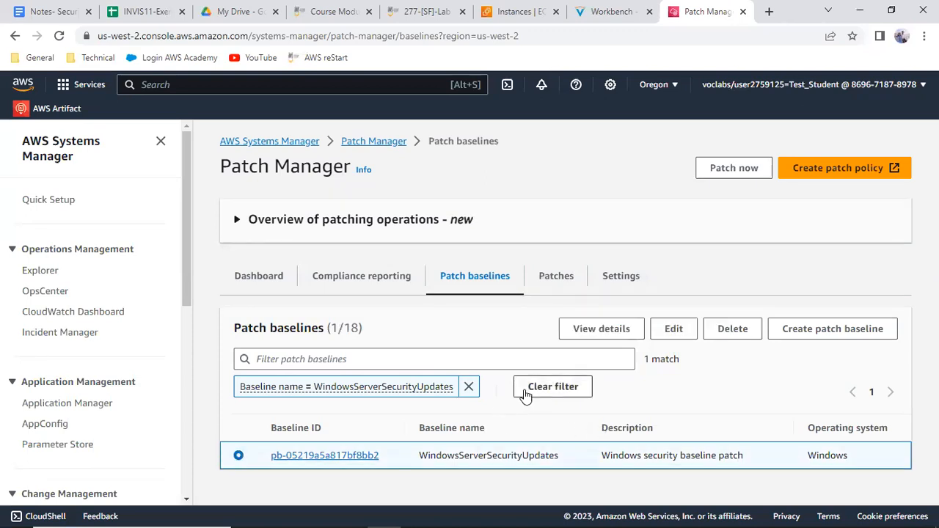
click(287, 460)
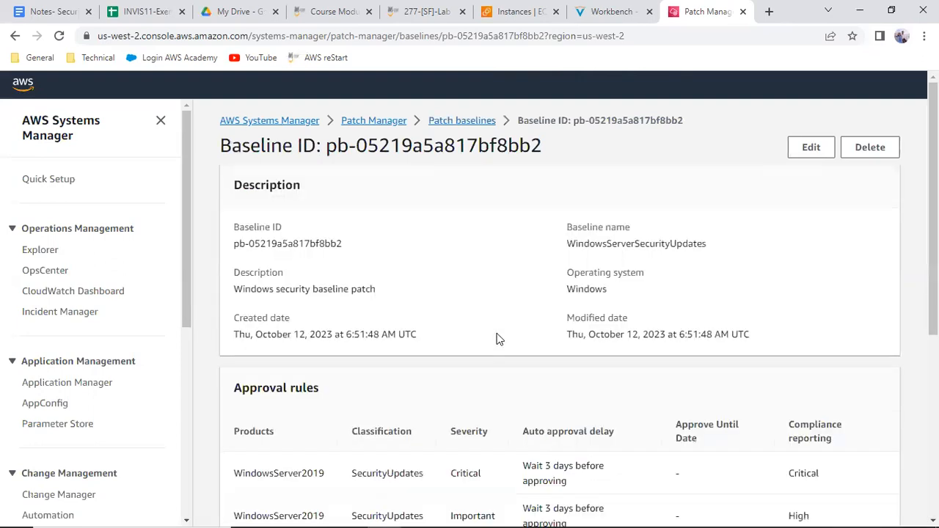
- Examine the baseline's description, approval rules and tags, plus the Systems Manager navigation entries, for a patch groups option
scroll(496, 337, down, 5)
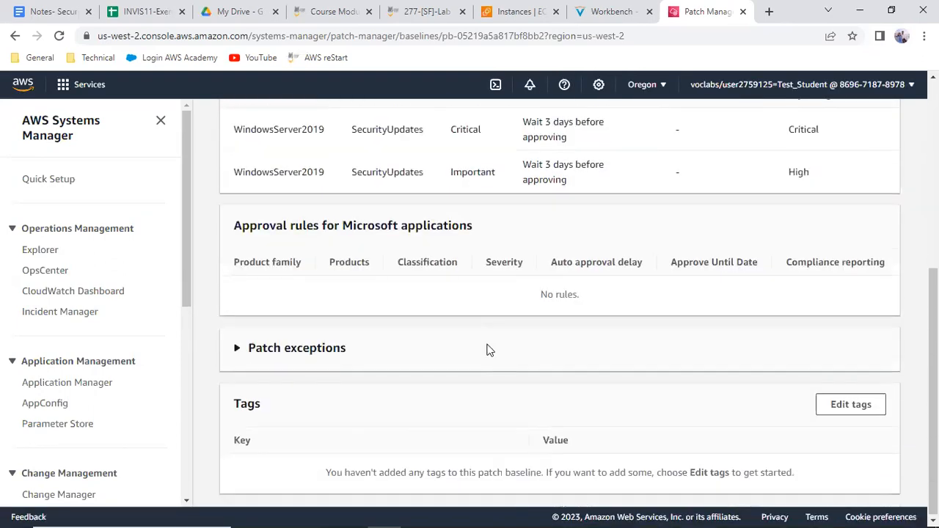
scroll(487, 351, up, 4)
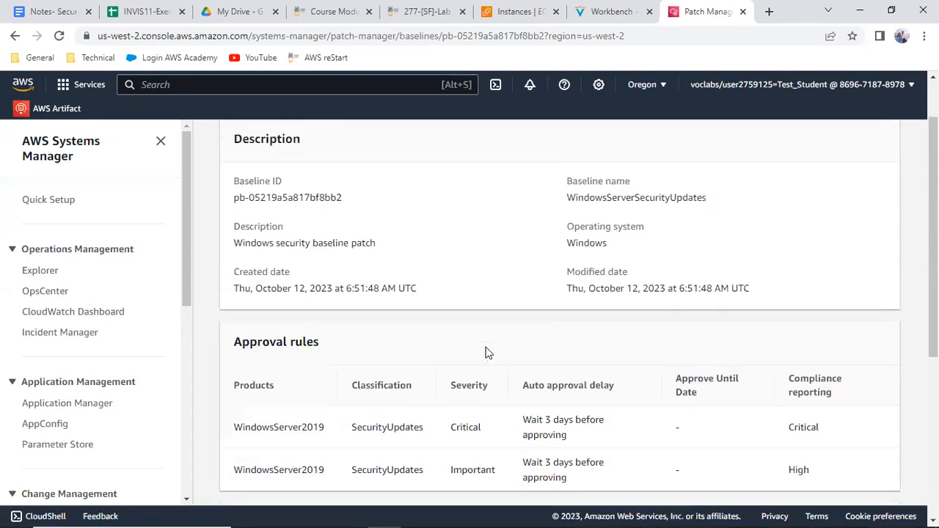
scroll(485, 353, up, 1)
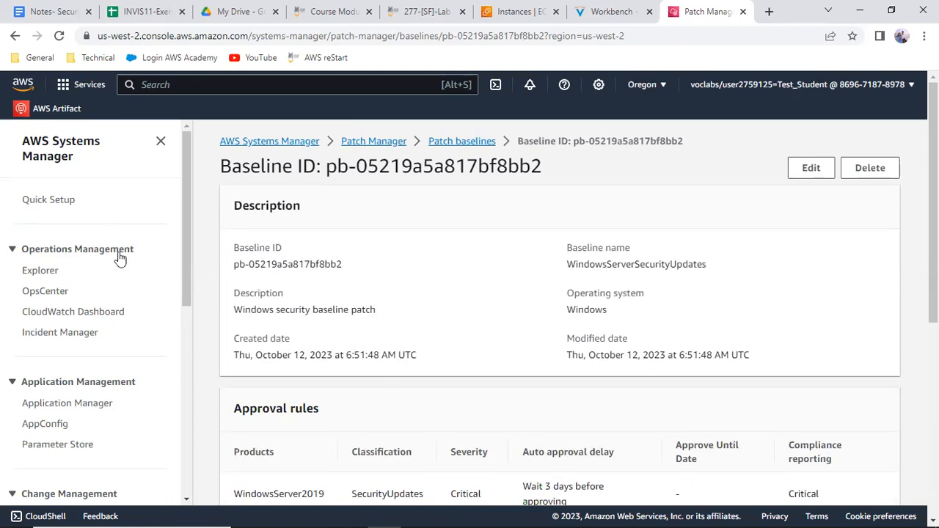
scroll(121, 262, down, 3)
scroll(121, 262, down, 3)
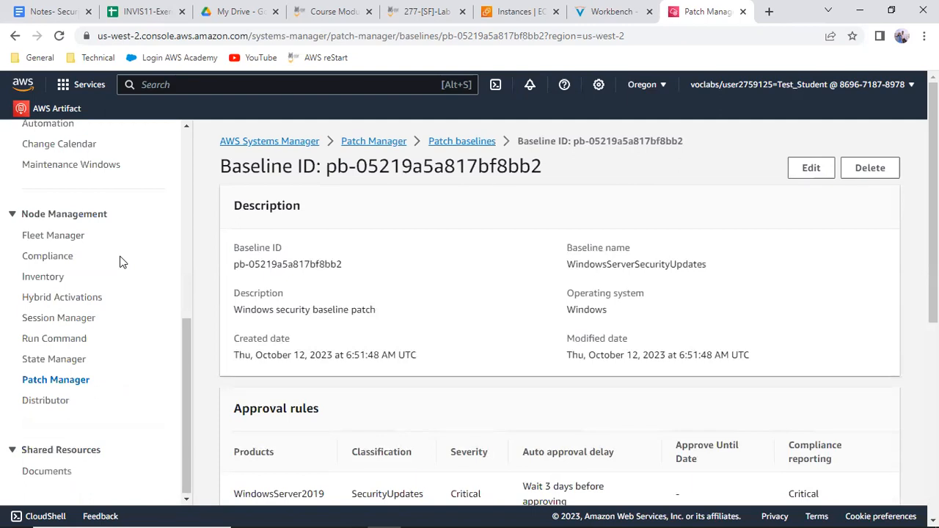
scroll(121, 262, up, 4)
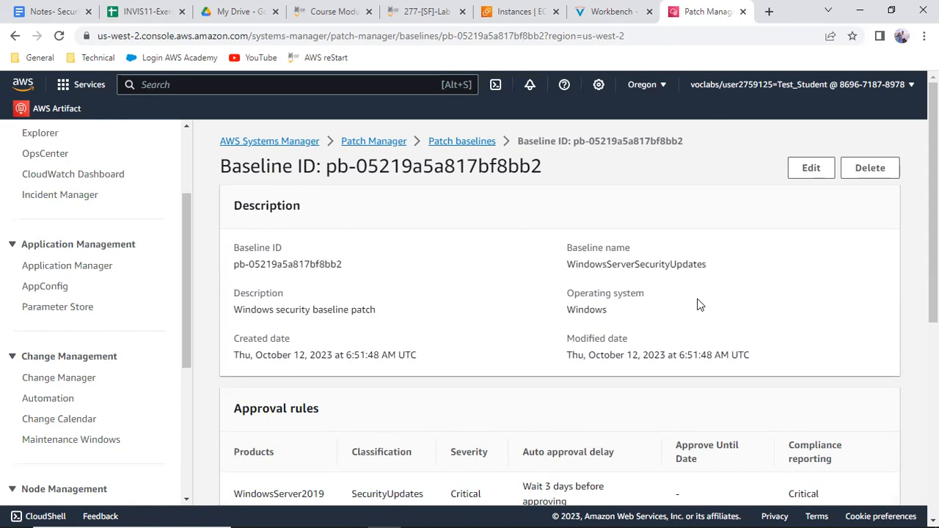
- Read the lab's task 1 summary and the Task 2 instructions on configuring patching, down to patching the Linux instances
click(603, 13)
scroll(431, 390, down, 2)
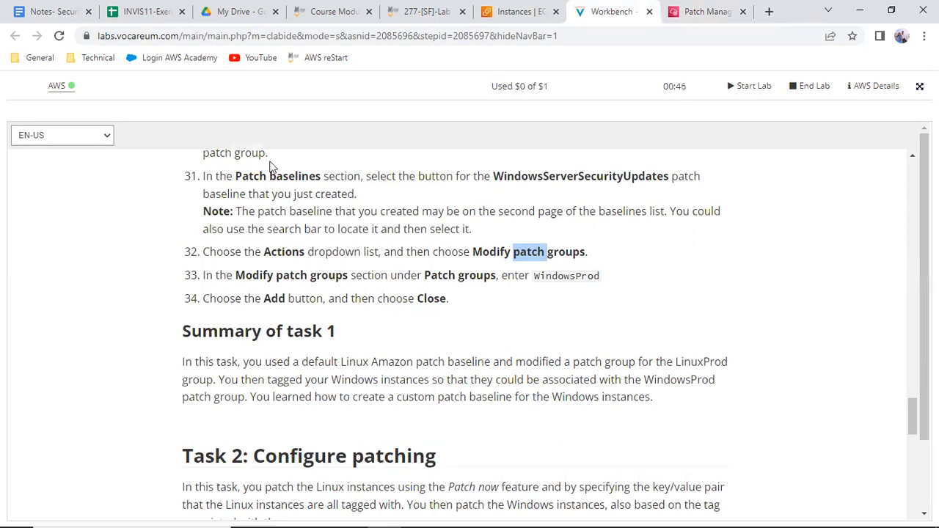
scroll(403, 340, down, 2)
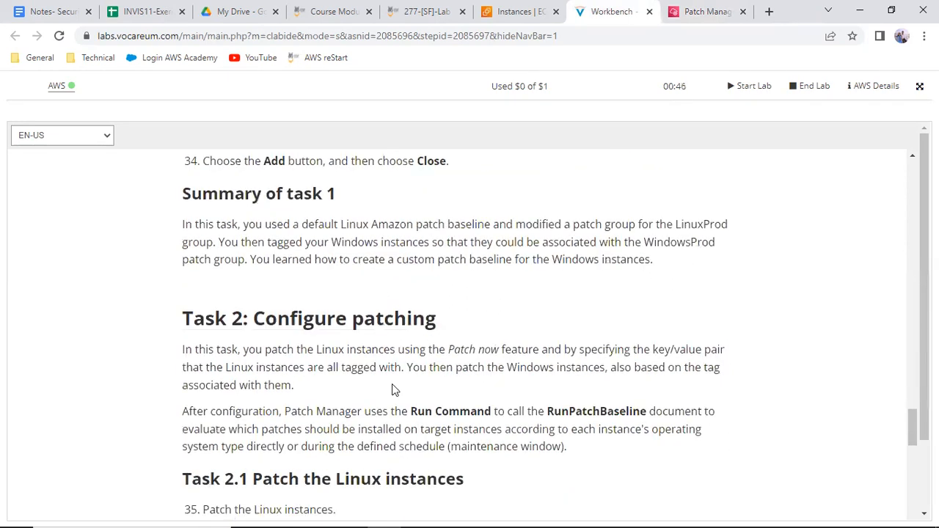
scroll(390, 331, down, 1)
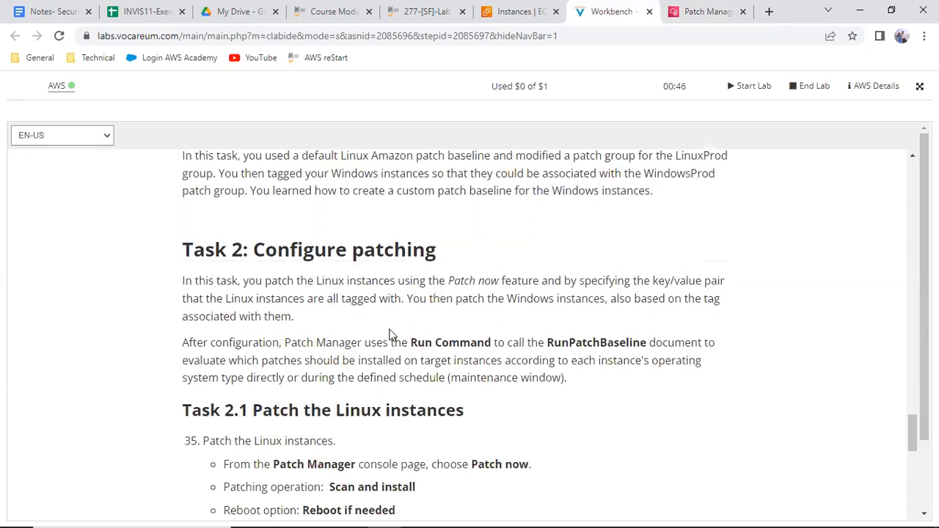
scroll(390, 335, up, 1)
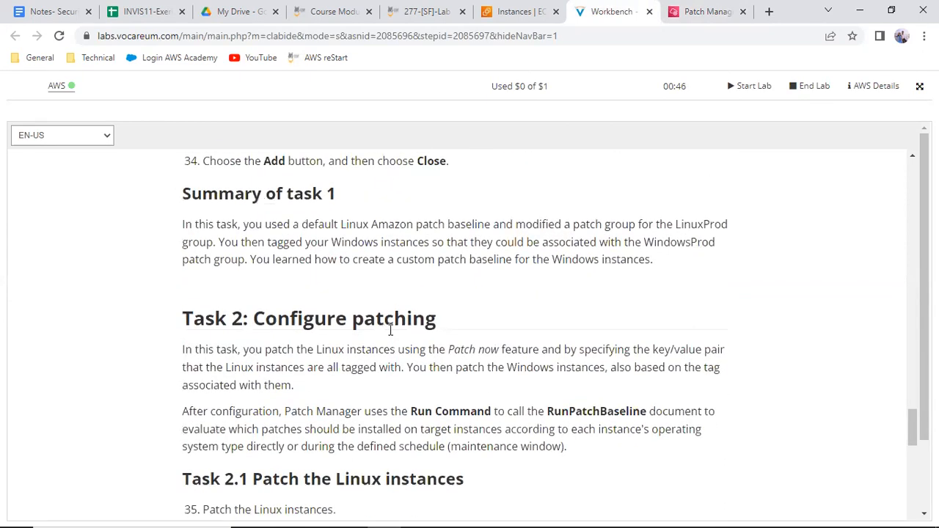
scroll(390, 331, down, 1)
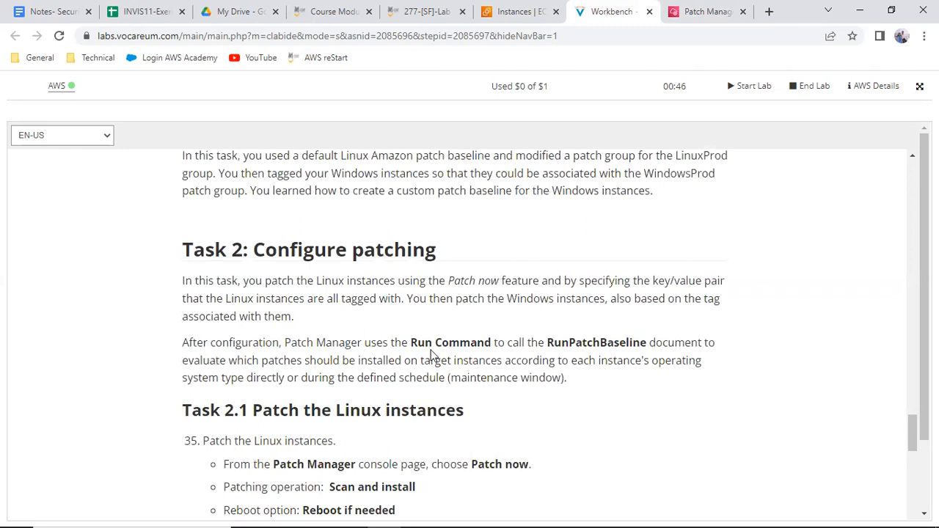
scroll(432, 355, down, 2)
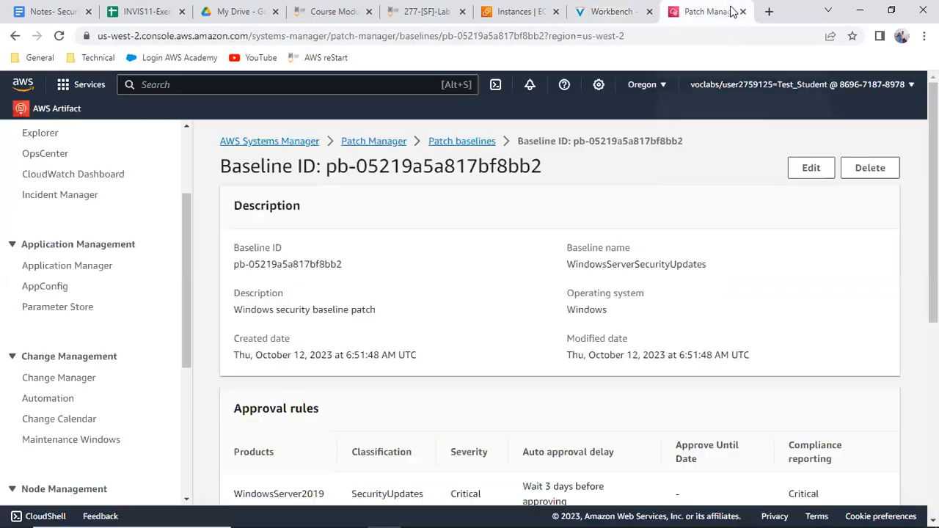
- Open the main Patch Manager page and read the patching operation and reboot settings required by lab step 35
click(732, 10)
click(404, 142)
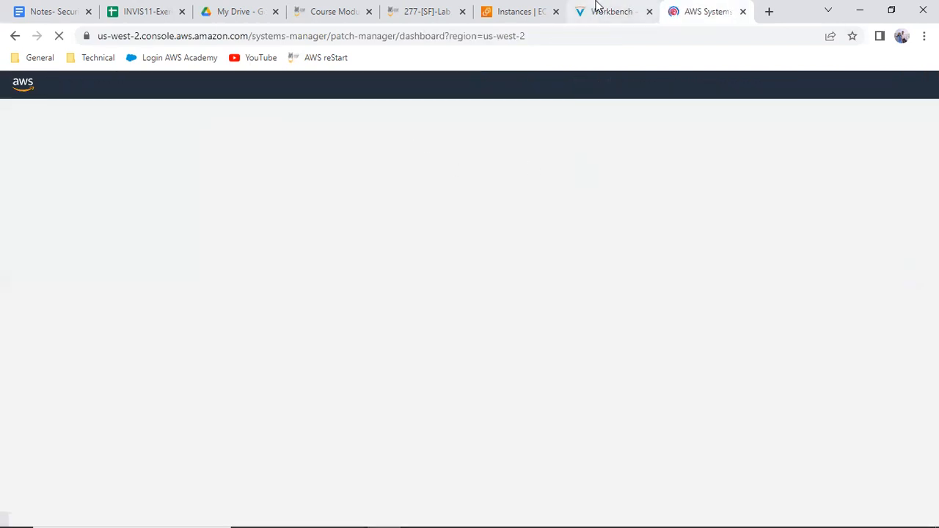
click(600, 10)
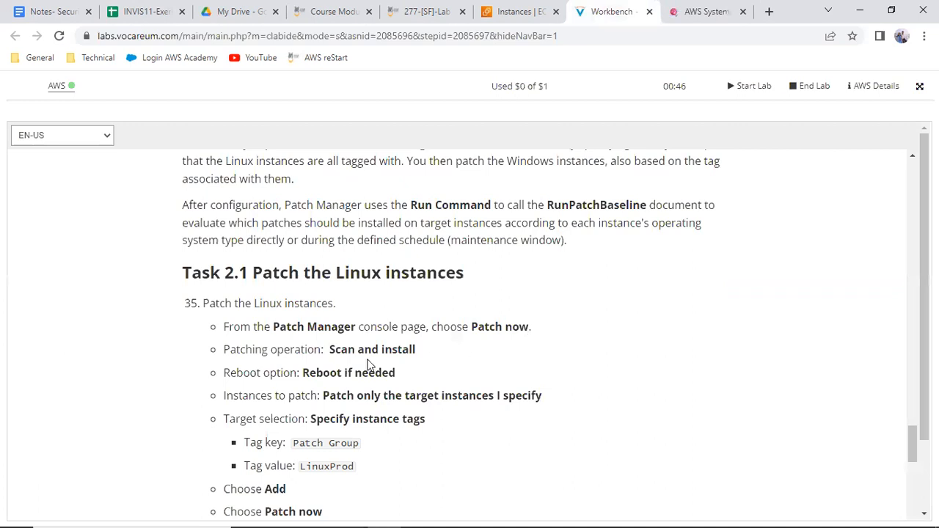
drag(343, 347, 394, 351)
drag(223, 373, 396, 372)
click(704, 7)
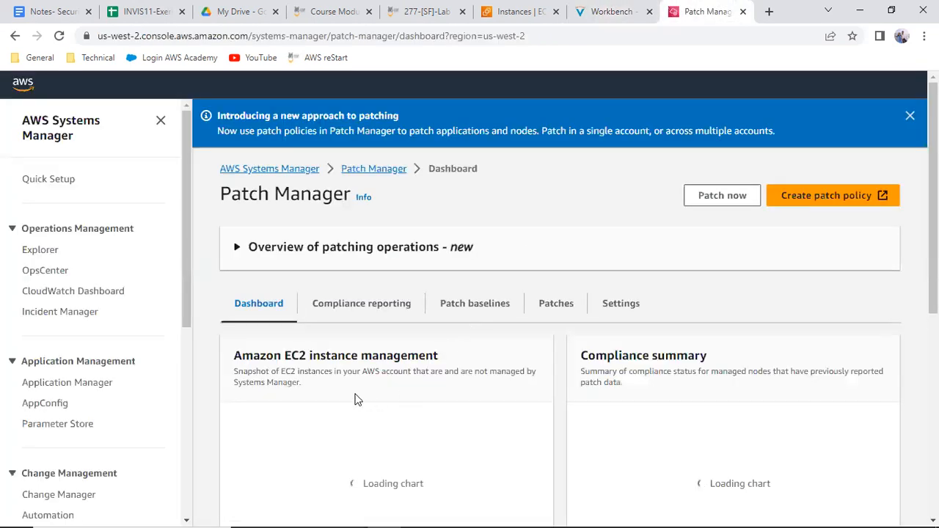
- Open the Patch now form, set the patching operation to Scan and install, and recheck the settings in lab step 35
click(722, 196)
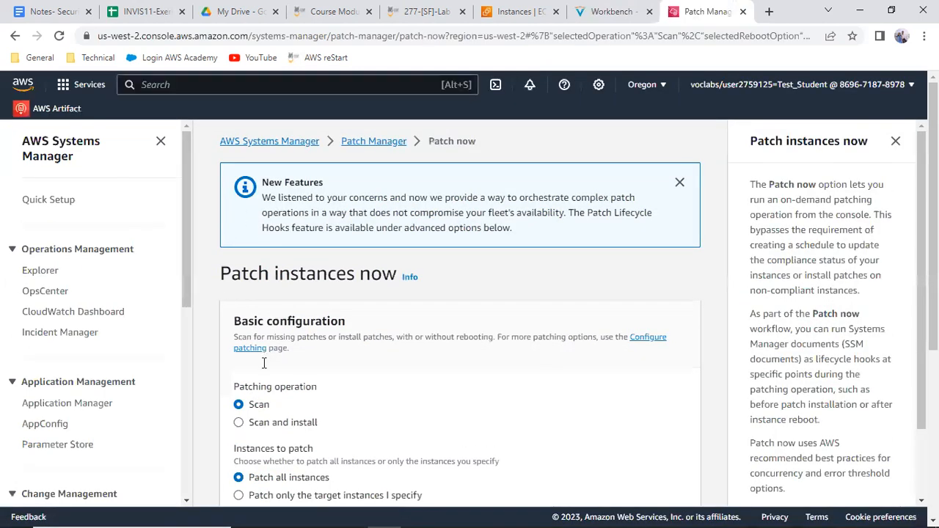
scroll(262, 367, down, 2)
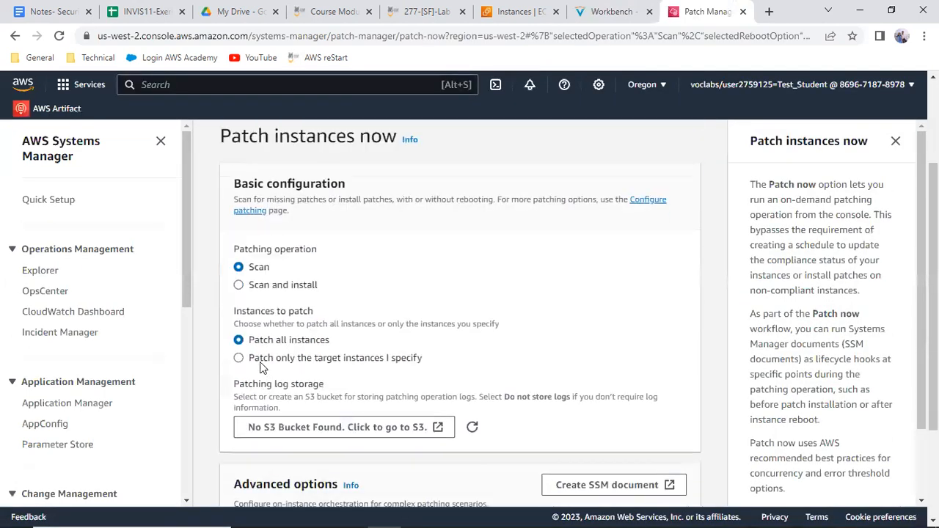
click(239, 285)
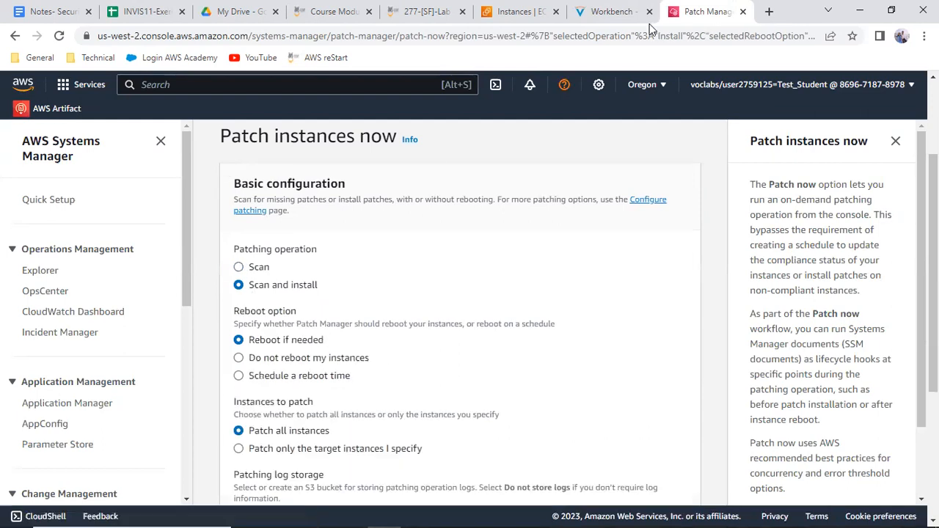
click(615, 12)
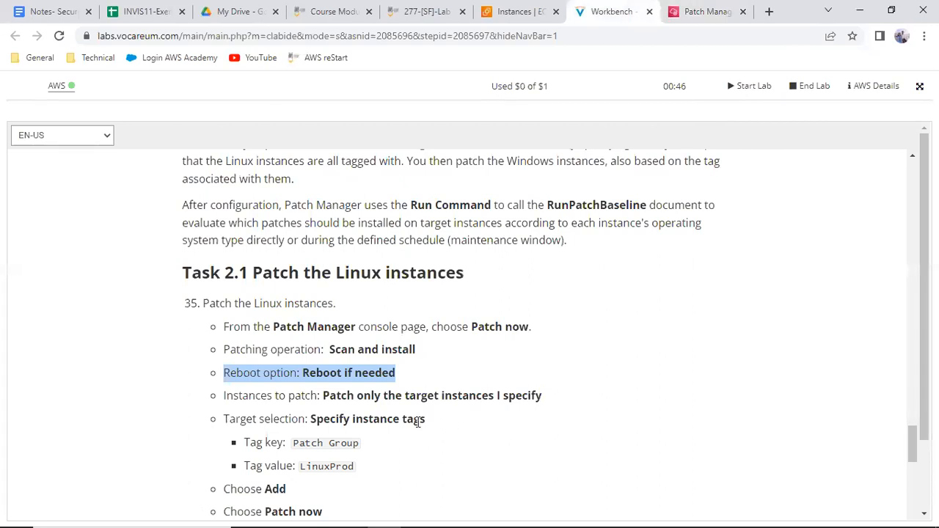
click(716, 10)
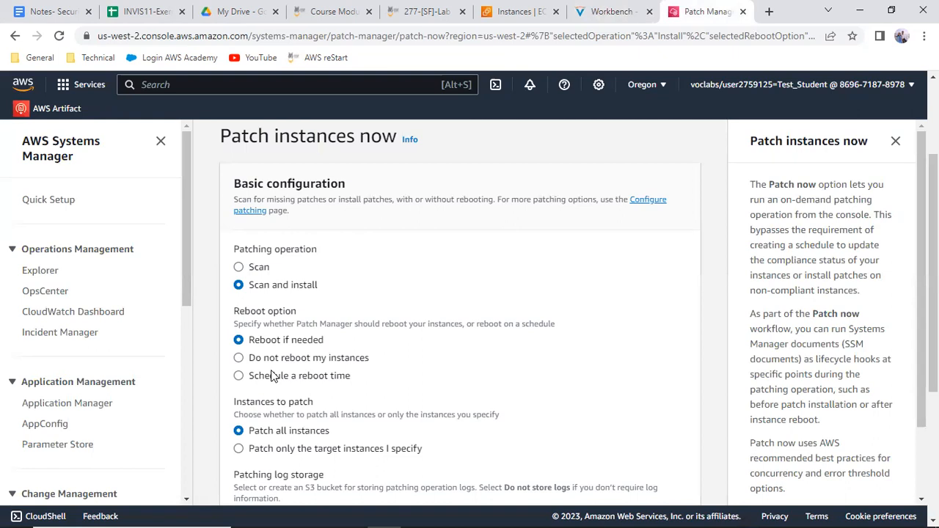
- Limit patching to only the specified target instances, with the targets selected by instance tags
scroll(356, 352, down, 1)
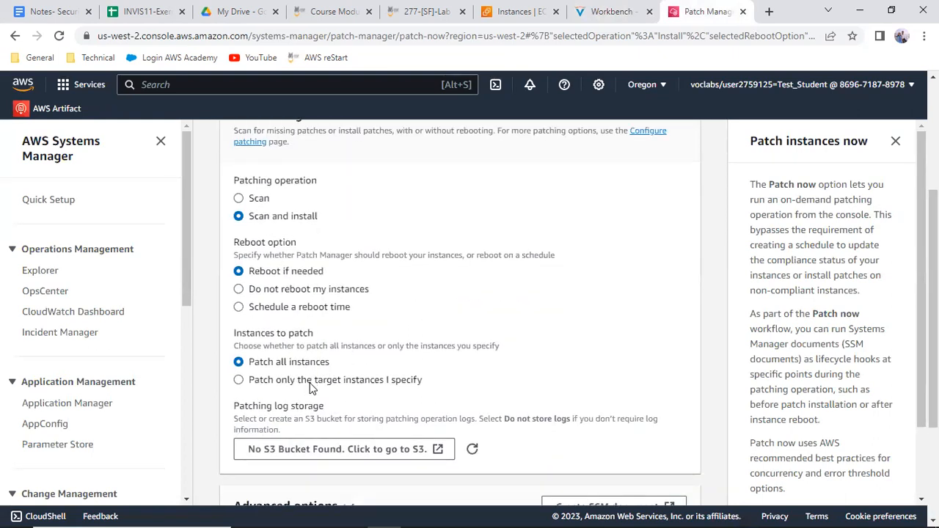
click(310, 381)
scroll(424, 346, down, 2)
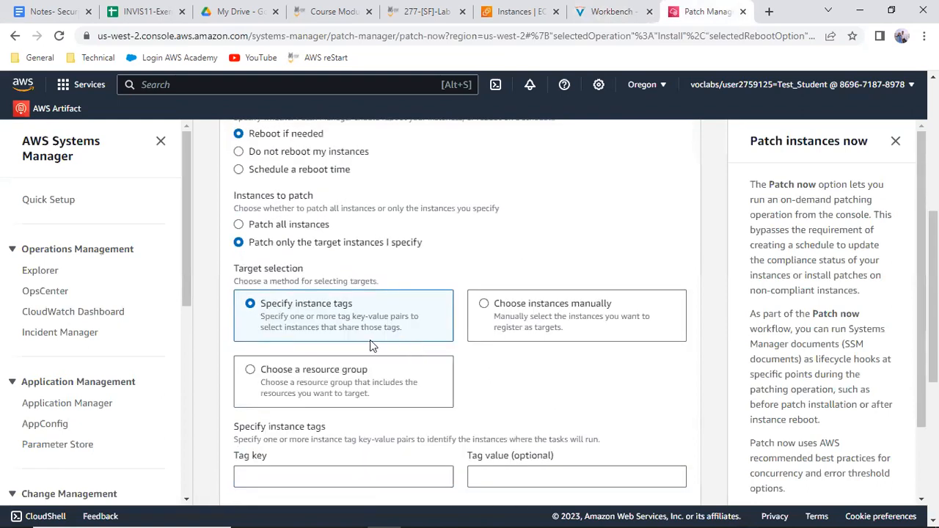
scroll(348, 330, down, 1)
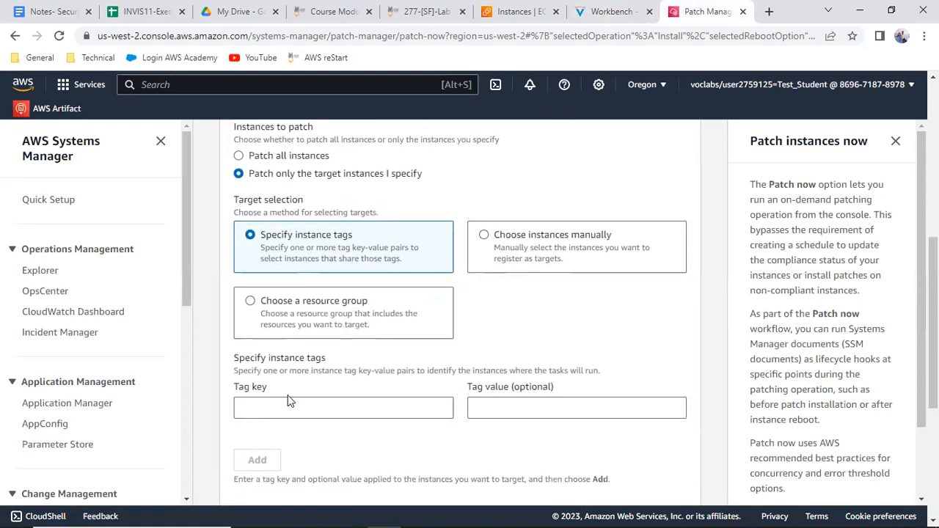
- Copy the tag key Patch Group from lab step 35 and enter it as the instance tag key
click(277, 411)
click(609, 11)
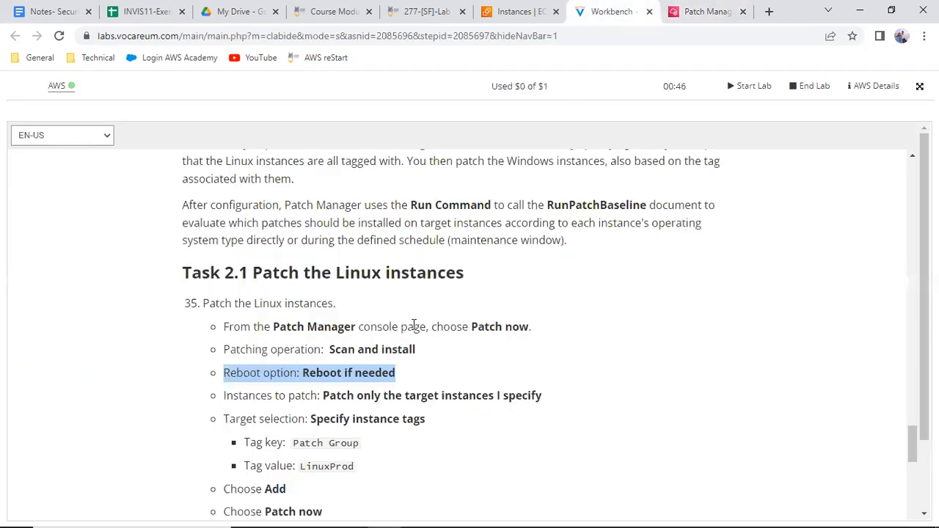
scroll(381, 401, down, 1)
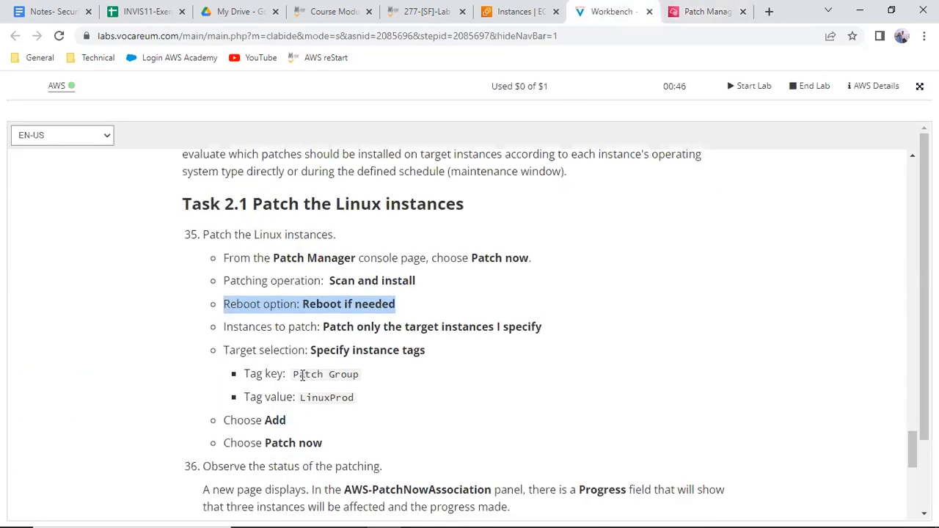
drag(293, 374, 363, 375)
key(ctrl+c)
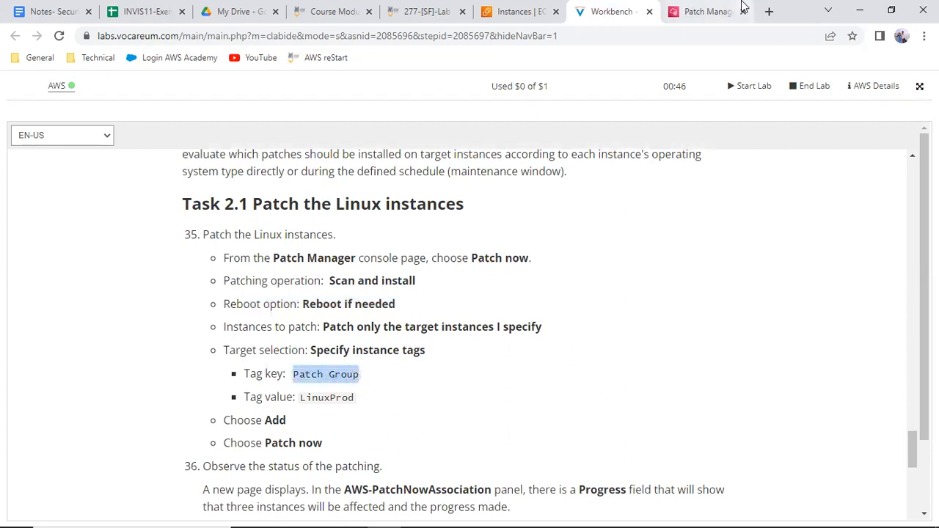
click(708, 11)
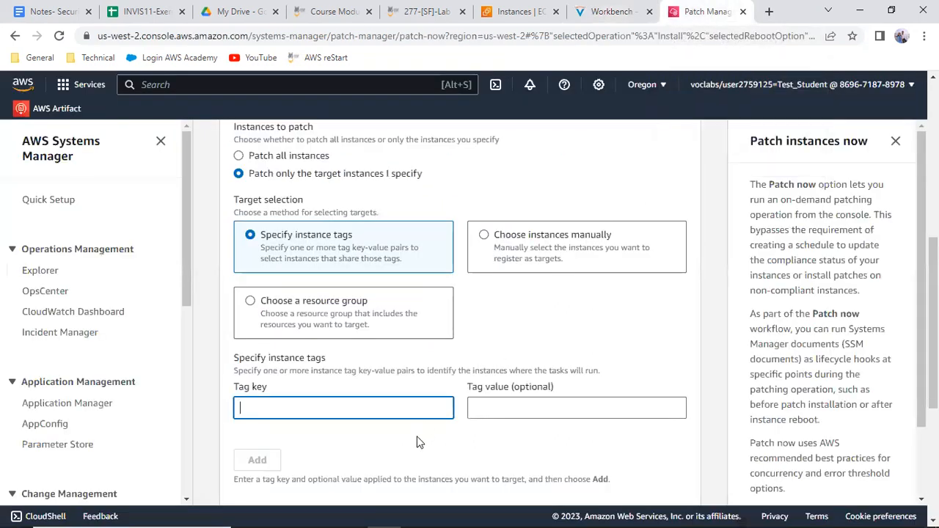
key(ctrl+v)
- Copy the tag value LinuxProd from lab step 35 and enter it as the instance tag value
click(500, 414)
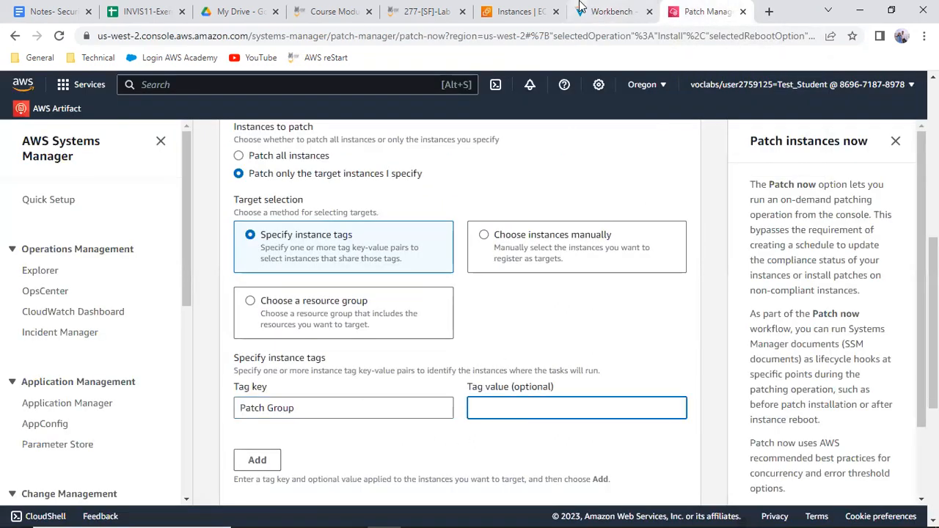
click(623, 11)
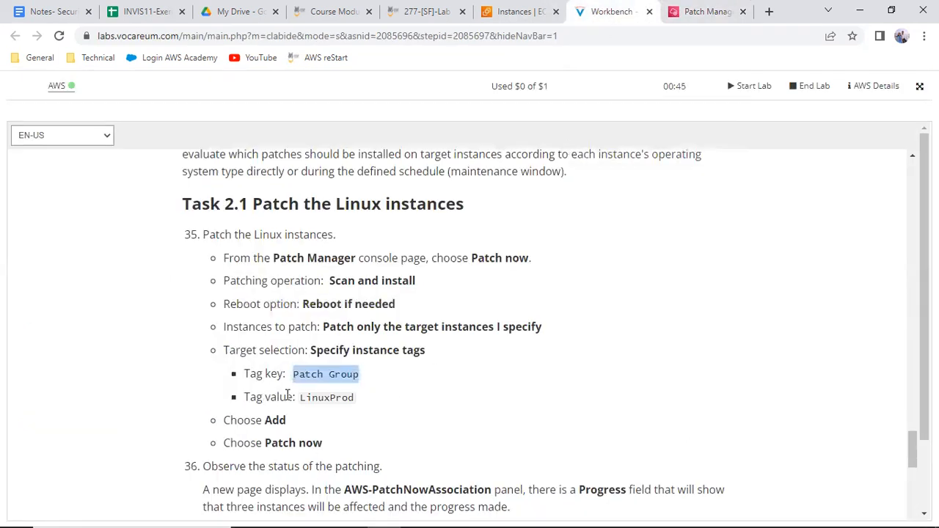
drag(299, 399, 353, 397)
right_click(353, 397)
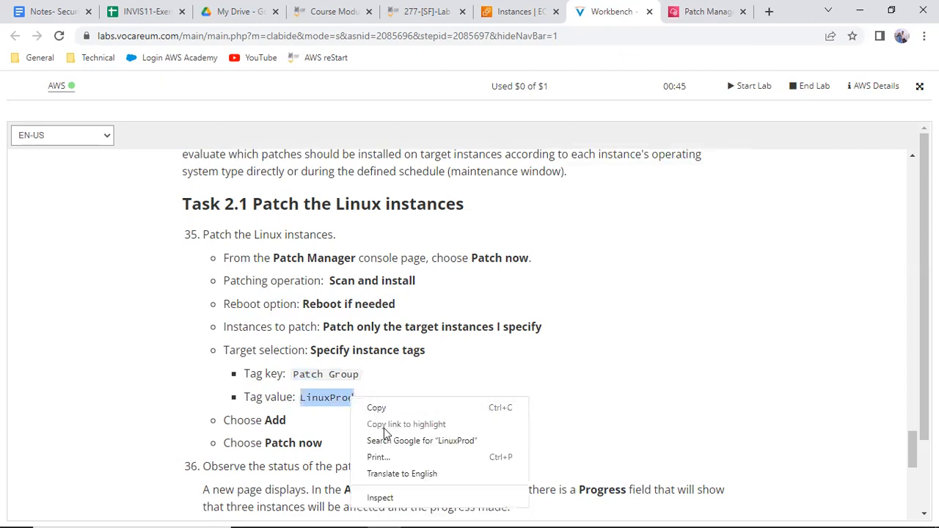
click(378, 409)
click(721, 12)
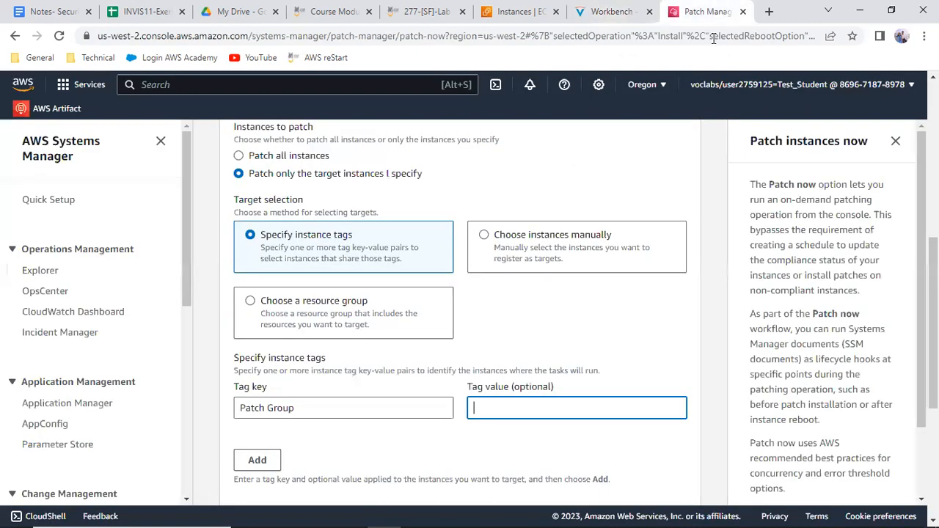
key(ctrl+v)
- Add the Patch Group: LinuxProd tag as the patching target and start patching, following the rest of lab step 35
click(609, 12)
scroll(499, 278, down, 2)
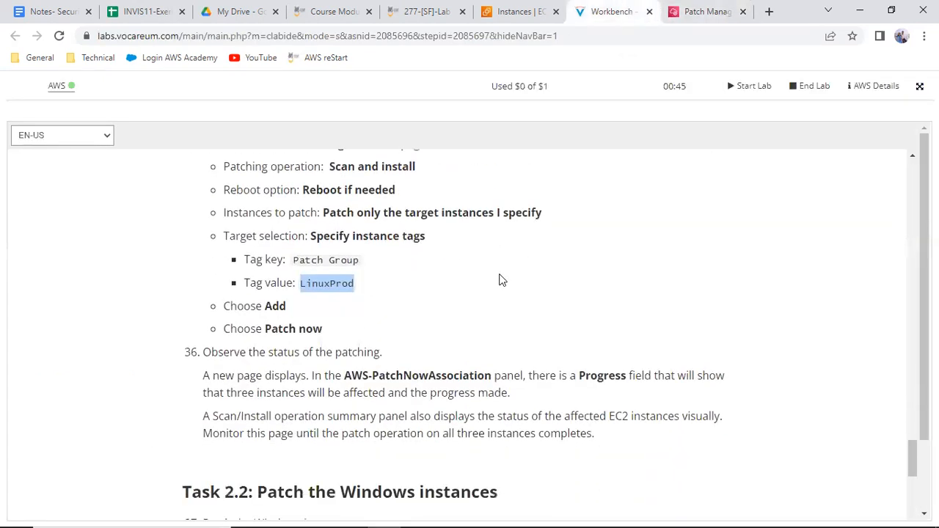
scroll(499, 281, down, 1)
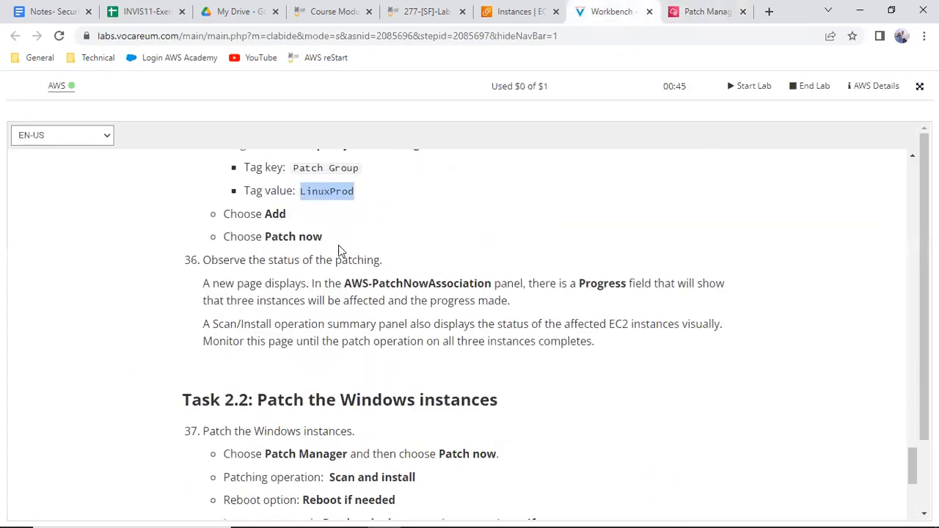
click(708, 12)
click(256, 460)
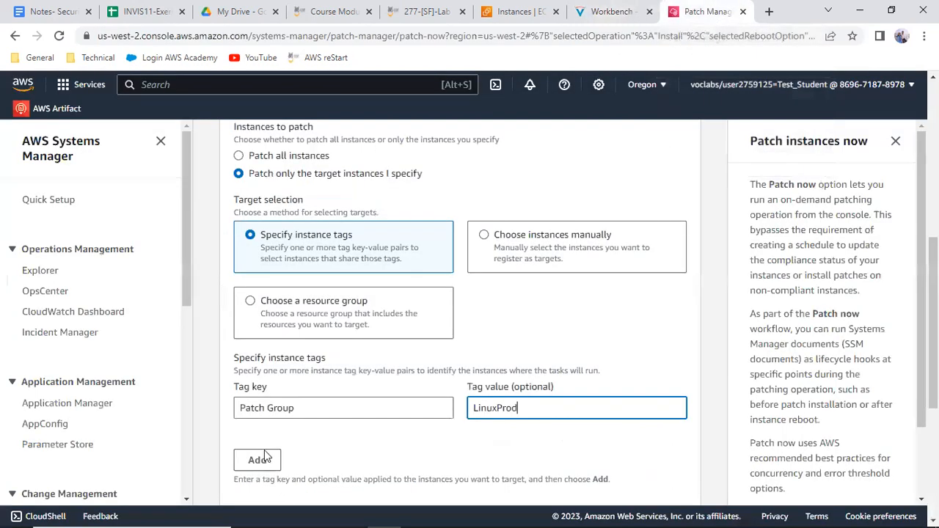
scroll(391, 390, down, 2)
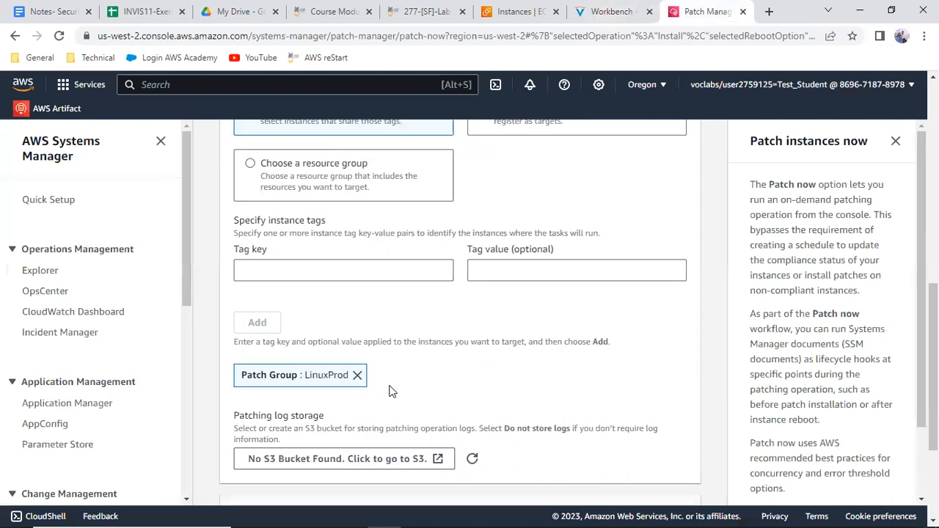
scroll(391, 390, down, 2)
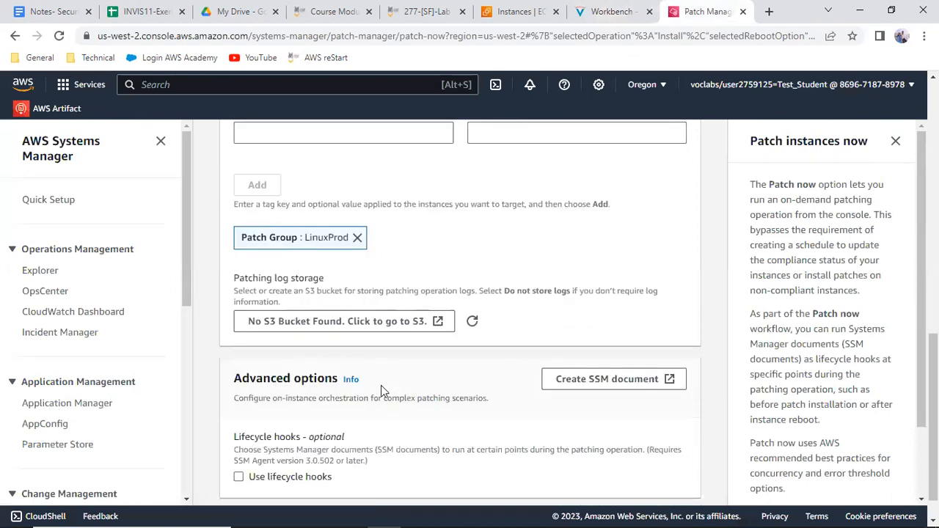
scroll(315, 301, down, 1)
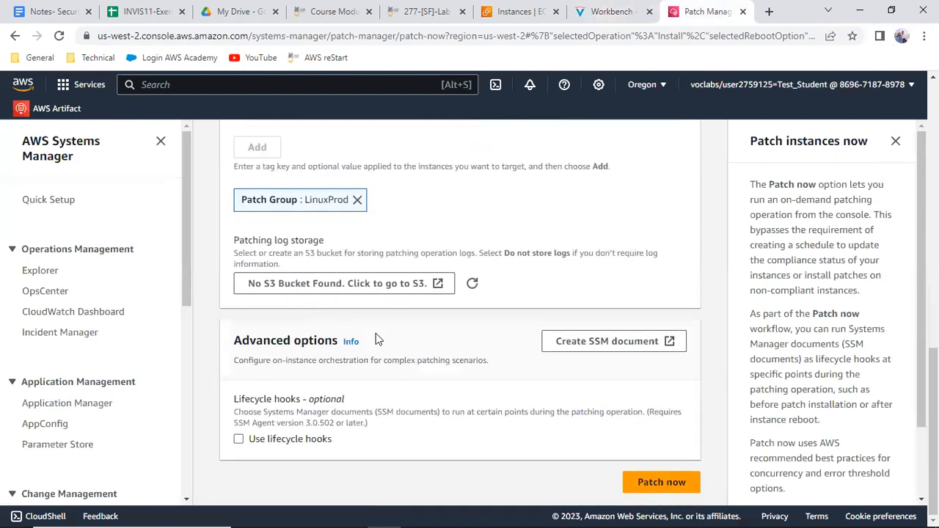
click(680, 481)
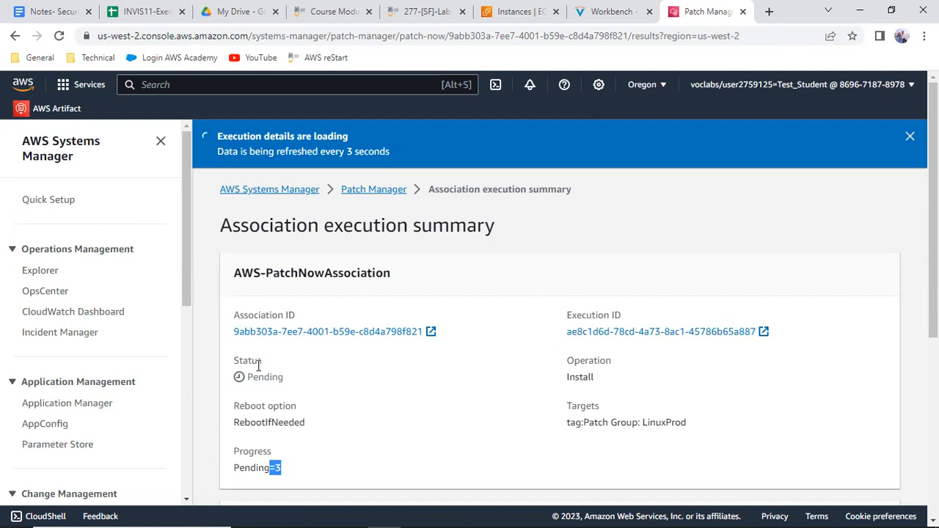
- Examine the execution's progress and Scan/Install operation summary, guided by the monitoring instructions in lab step 36
scroll(365, 388, down, 1)
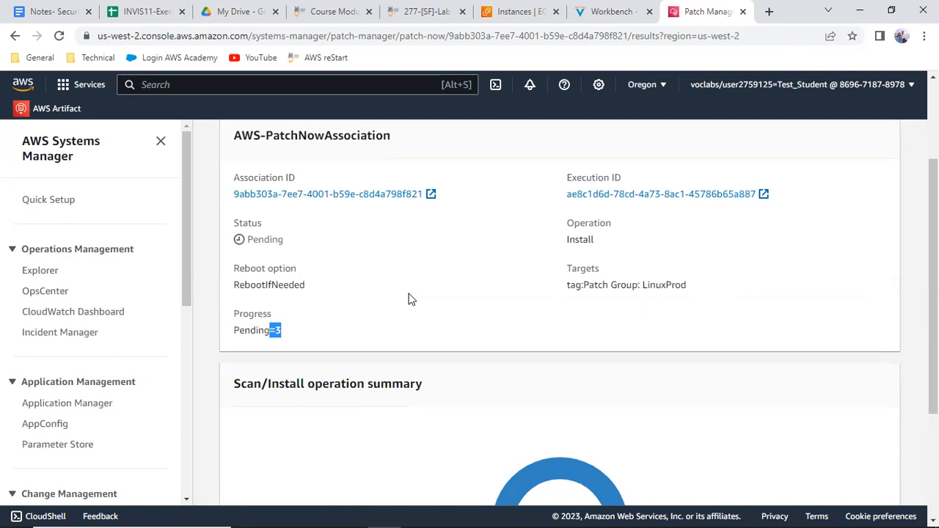
scroll(411, 299, down, 2)
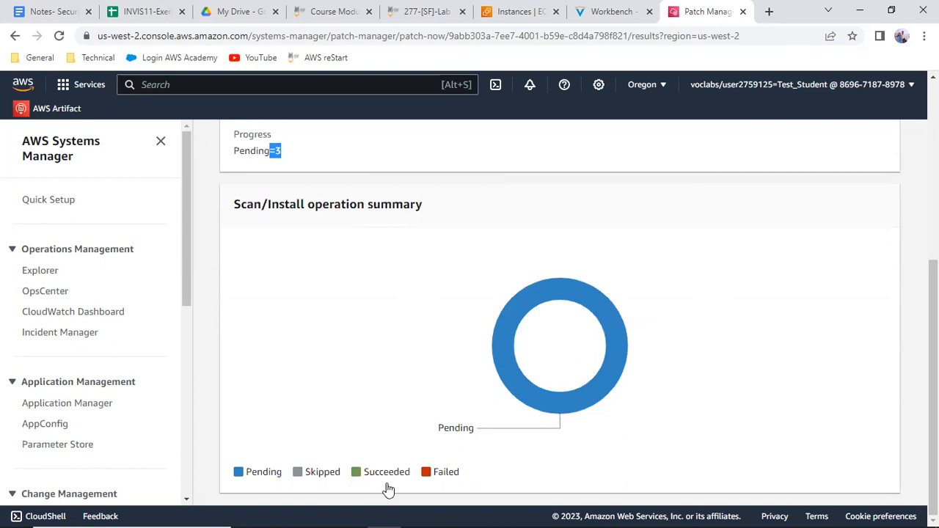
click(613, 12)
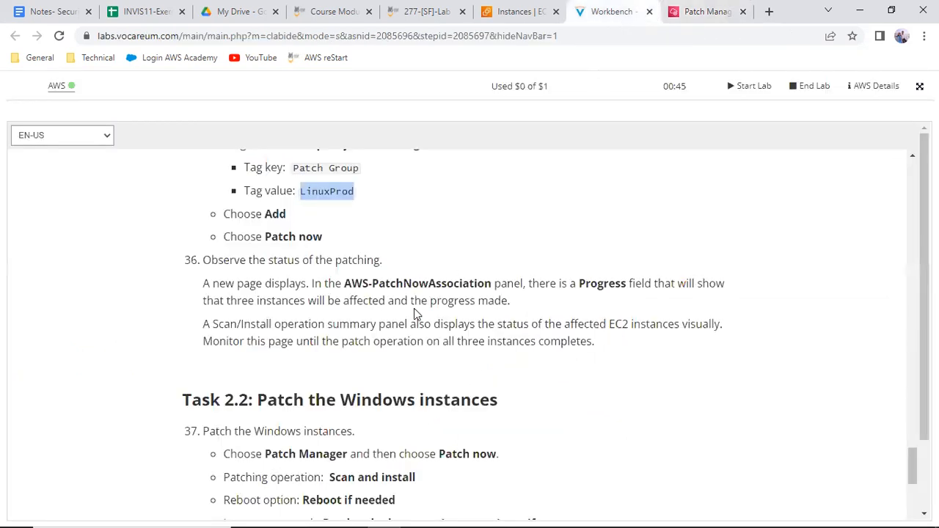
drag(317, 328, 592, 320)
drag(699, 332, 701, 327)
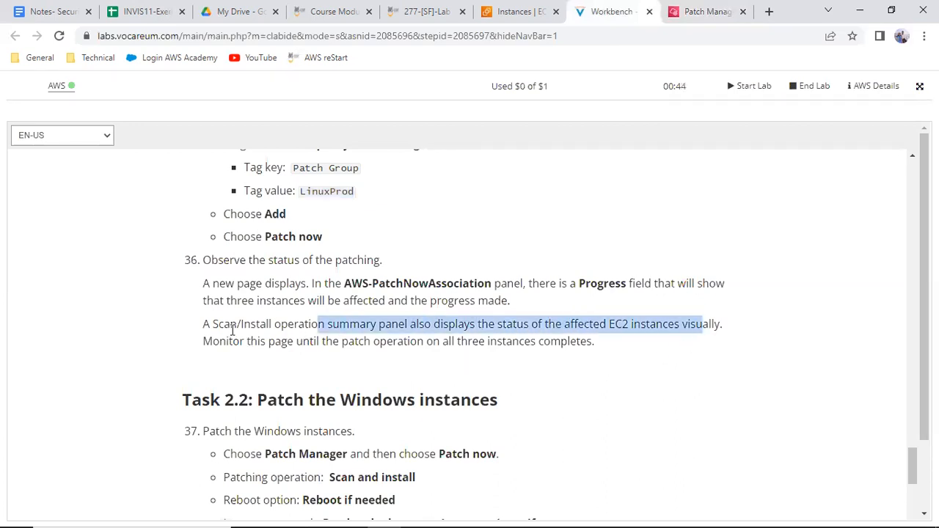
drag(270, 339, 633, 345)
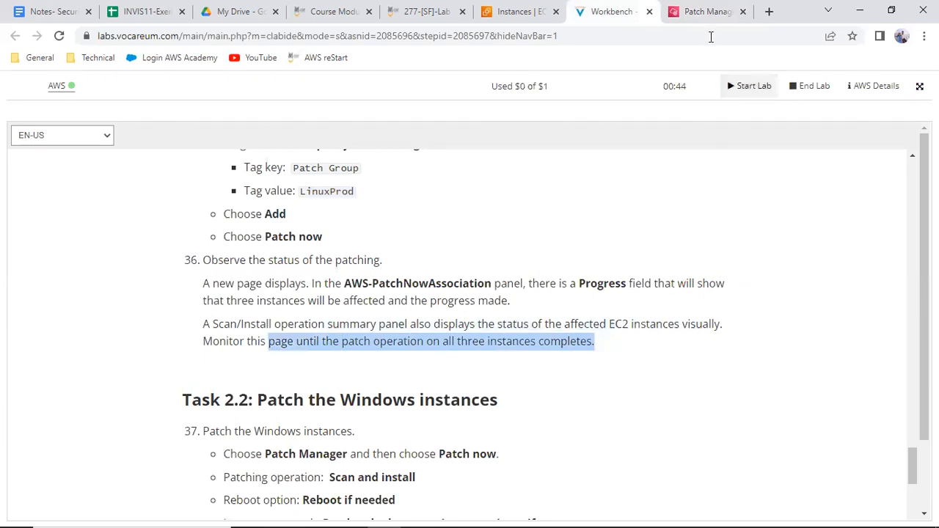
click(709, 11)
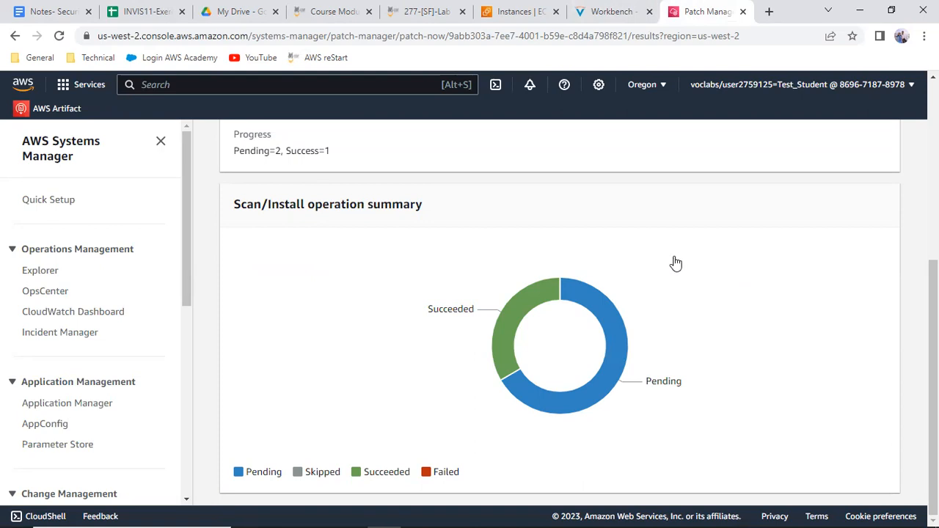
- Read lab step 37 under Task 2.2 on patching the Windows instances and copy its tag value WindowsProd
click(627, 10)
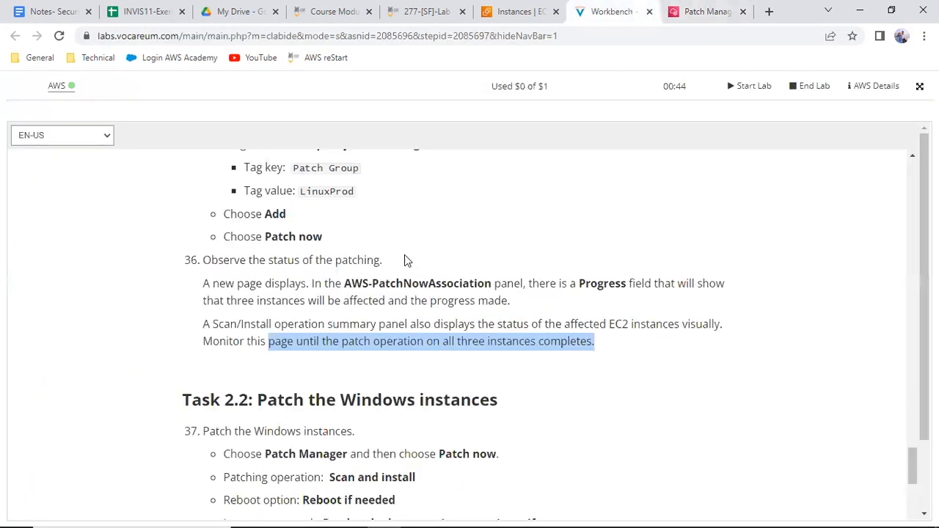
scroll(306, 322, down, 3)
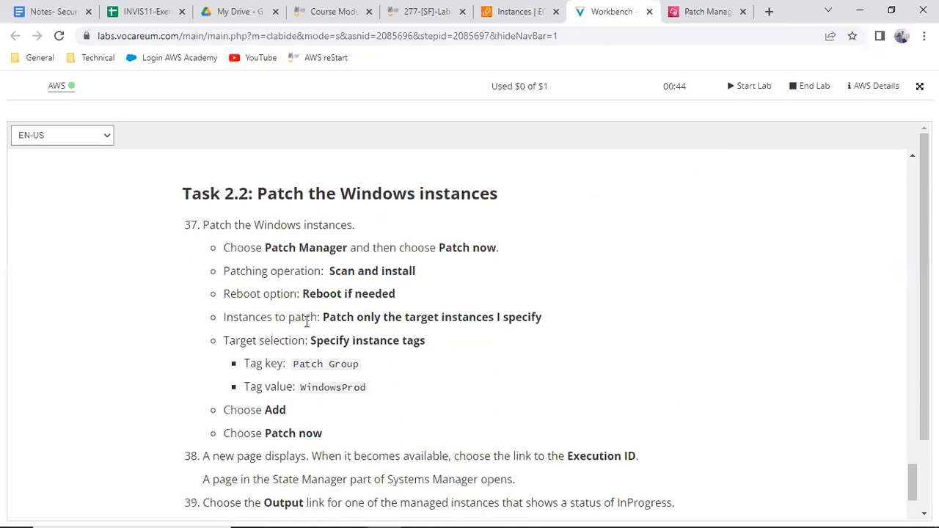
scroll(307, 322, down, 1)
double_click(343, 317)
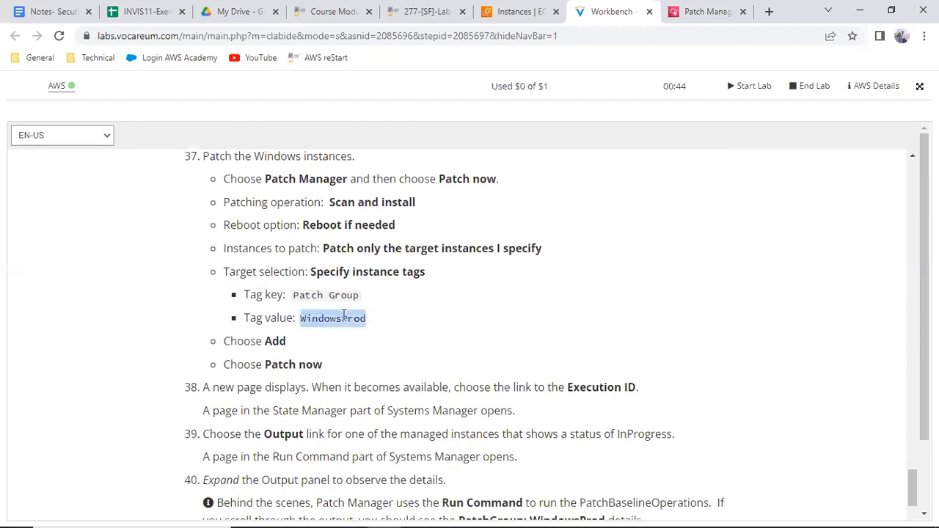
right_click(343, 315)
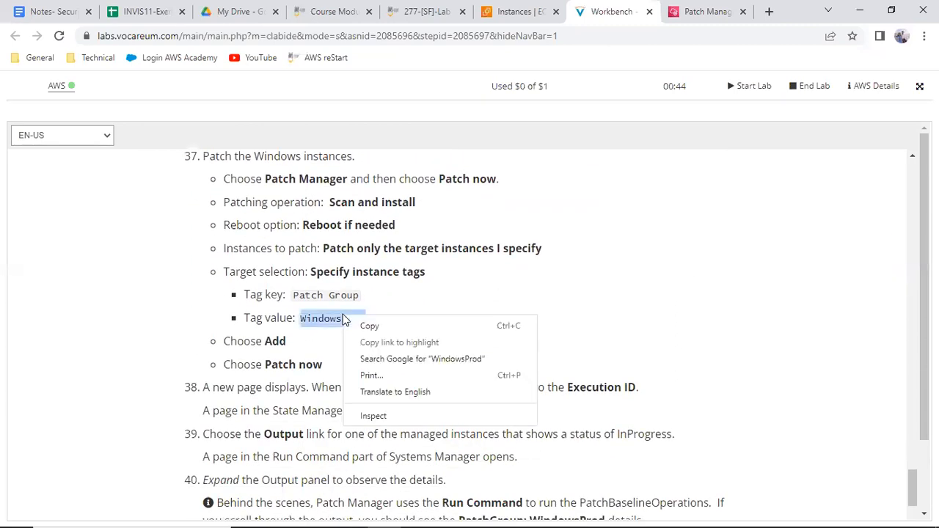
click(381, 326)
- Return to the association execution summary and check the status and progress of the Linux patching
click(704, 13)
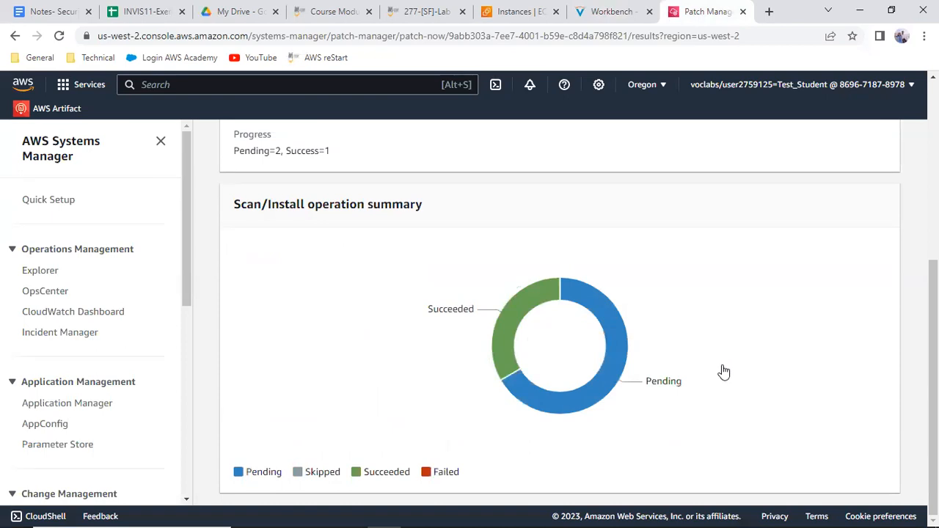
scroll(723, 372, up, 4)
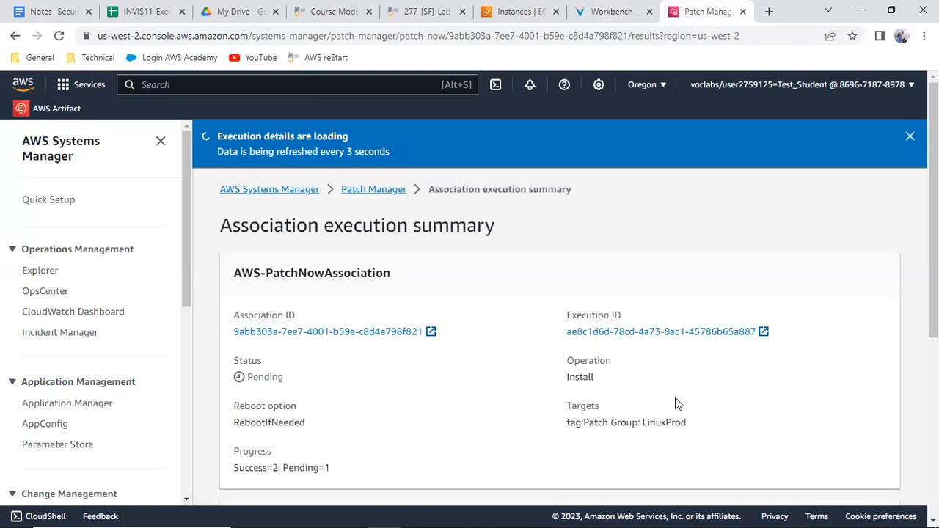
- Check the Linux patching summary, and start a new Patch now setup with Scan and install, patching only specified target instances
scroll(675, 403, down, 5)
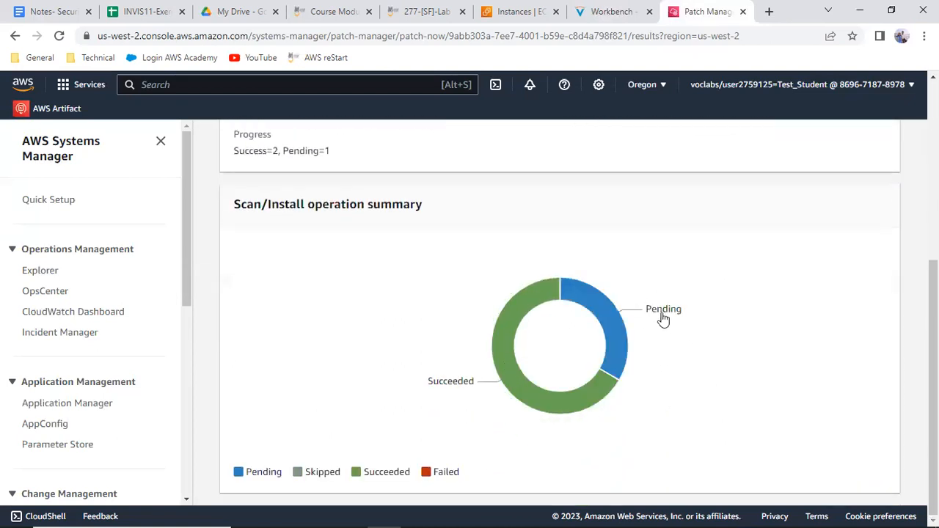
scroll(569, 212, up, 5)
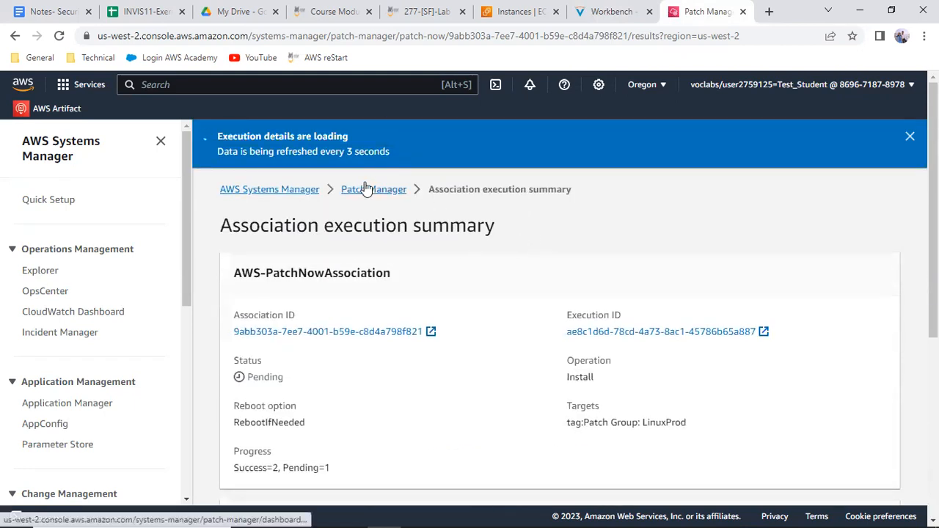
click(366, 191)
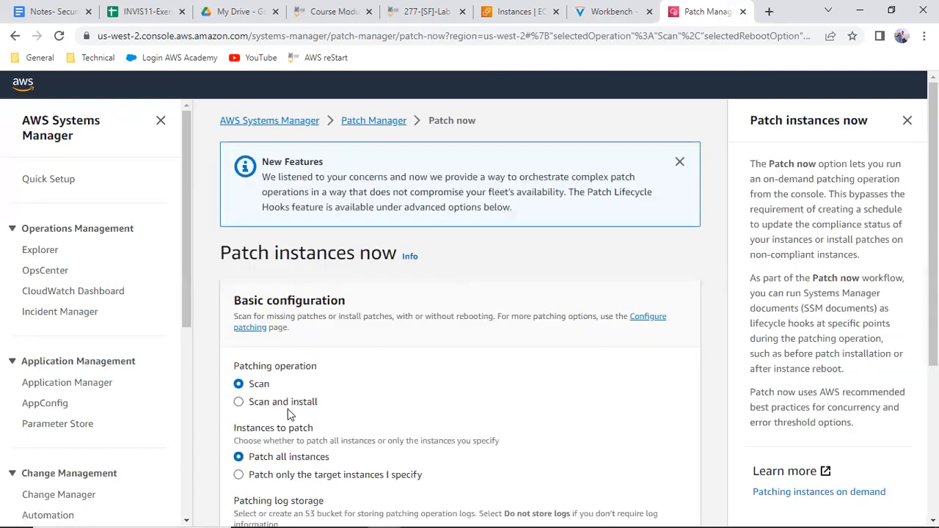
click(286, 404)
scroll(310, 419, down, 1)
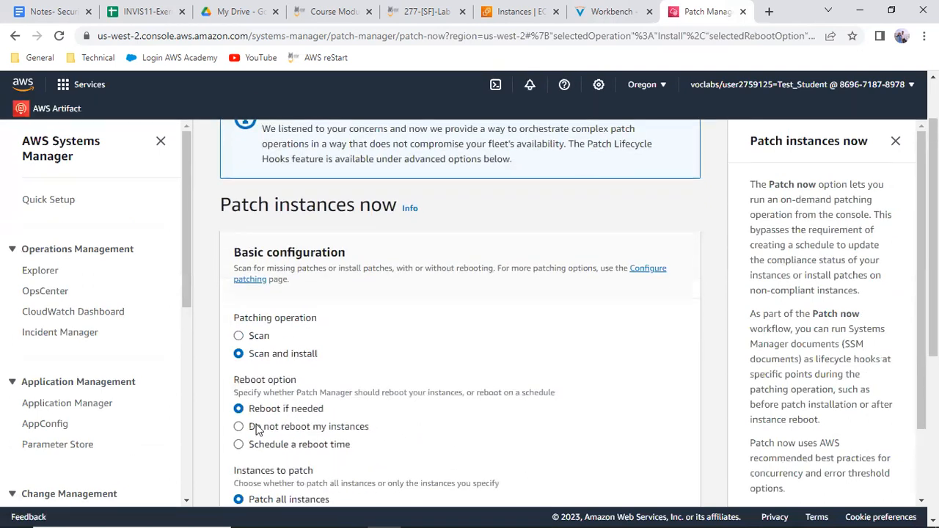
scroll(314, 403, down, 3)
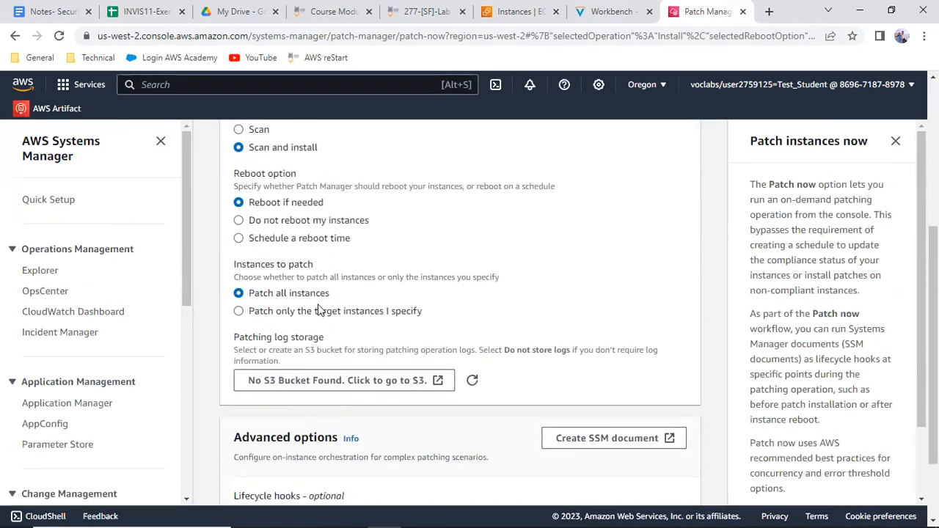
click(319, 313)
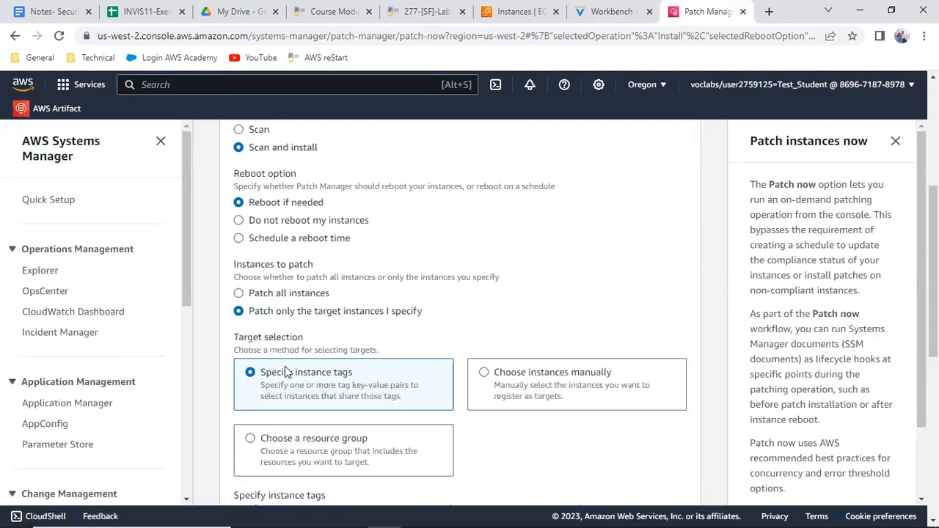
- Set the instance tag value to WindowsProd for the patching target
scroll(284, 372, down, 2)
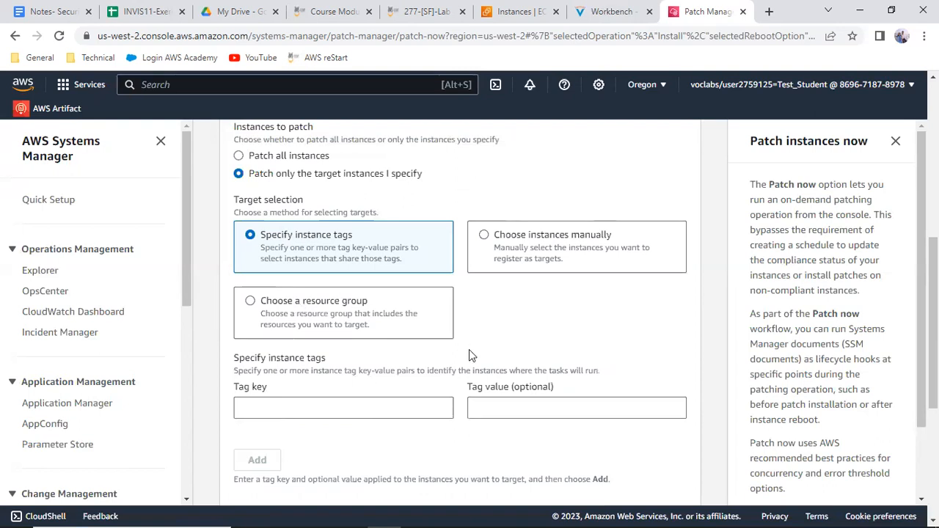
click(504, 401)
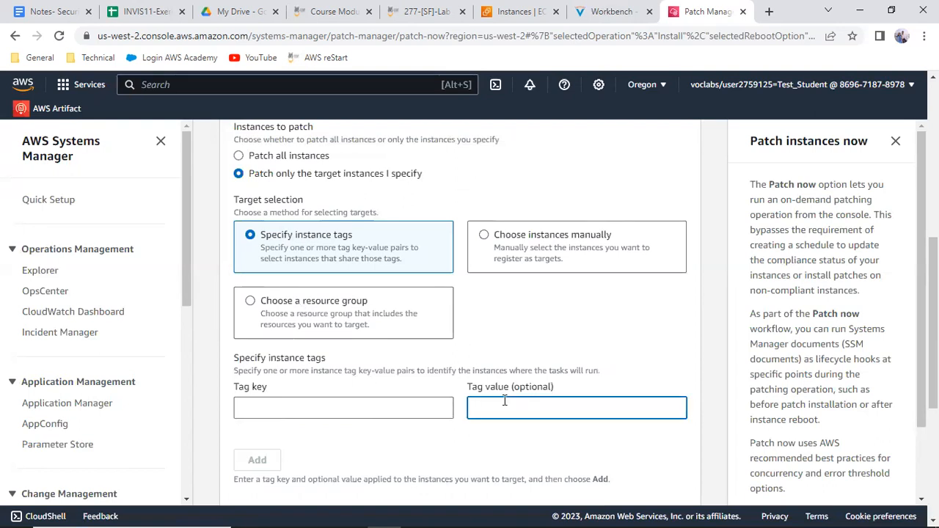
key(ctrl+v)
- Copy the tag key Patch Group from lab step 37 and enter it as the instance tag key
click(252, 407)
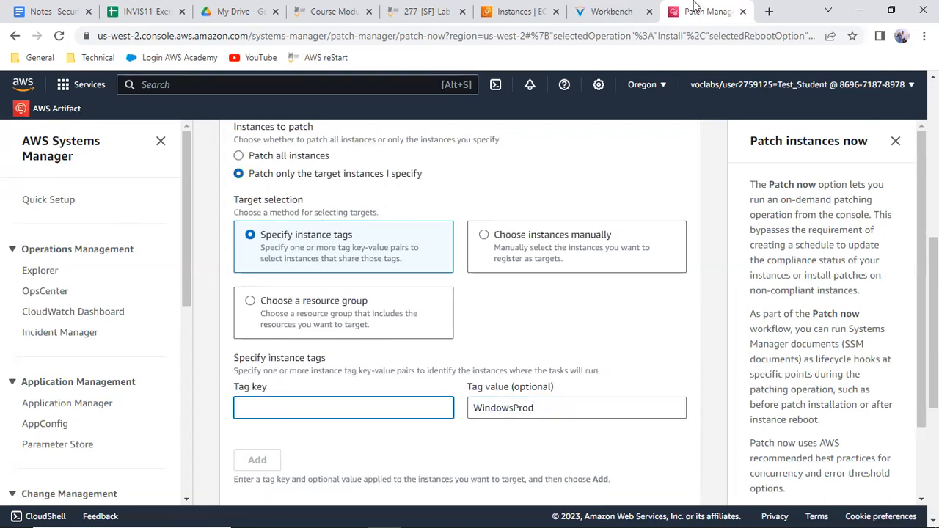
click(619, 11)
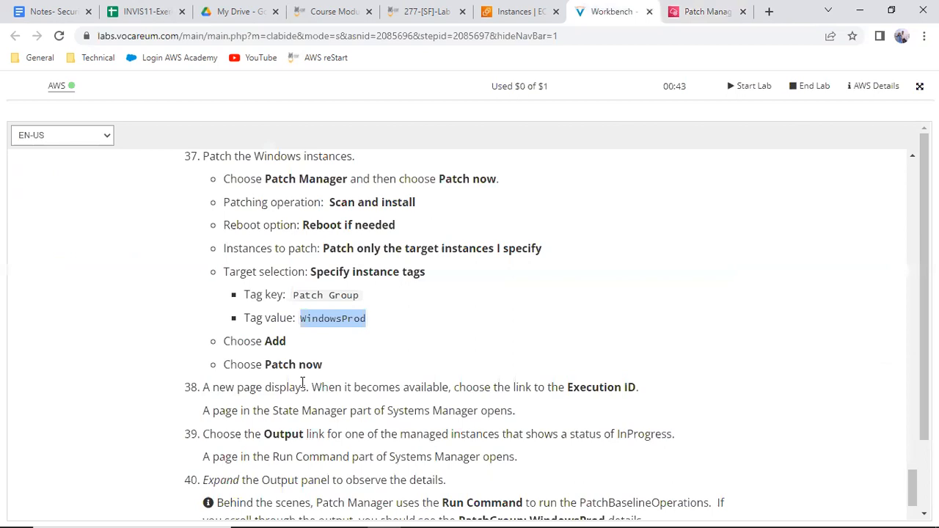
drag(294, 295, 359, 295)
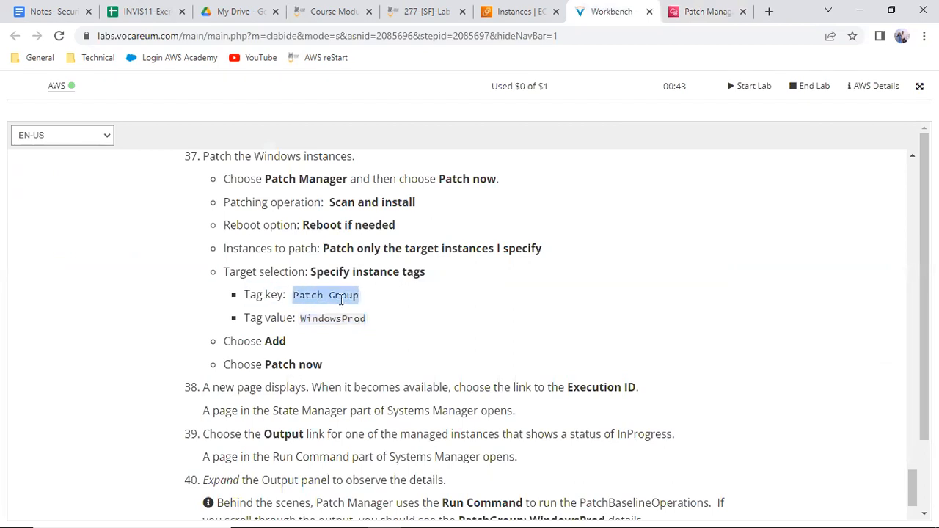
right_click(341, 299)
click(371, 310)
click(706, 13)
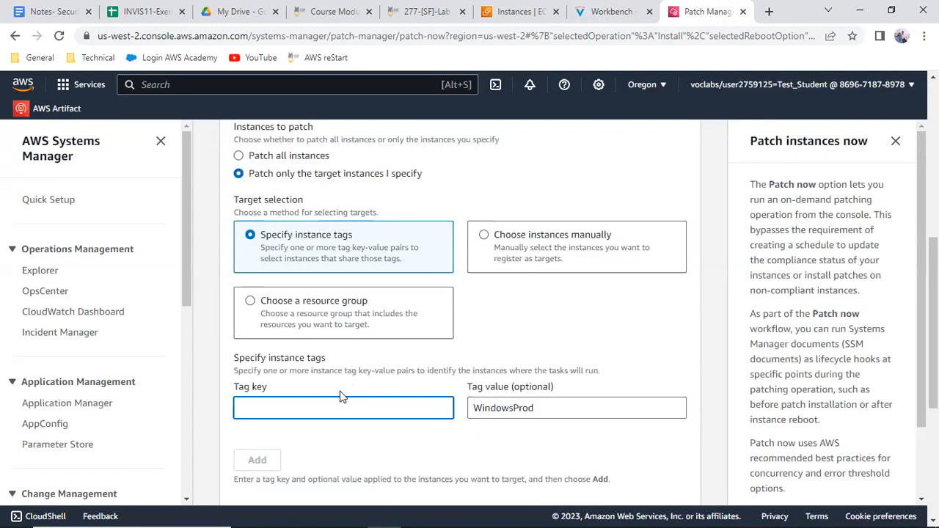
key(ctrl+v)
- Add the Patch Group: WindowsProd tag as the target and start patching the Windows instances
scroll(393, 385, down, 1)
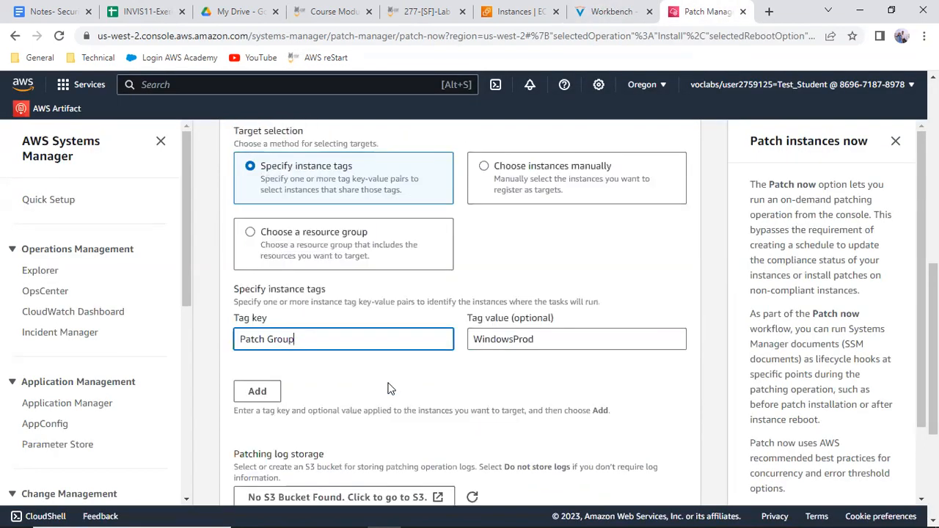
click(256, 391)
scroll(400, 400, down, 1)
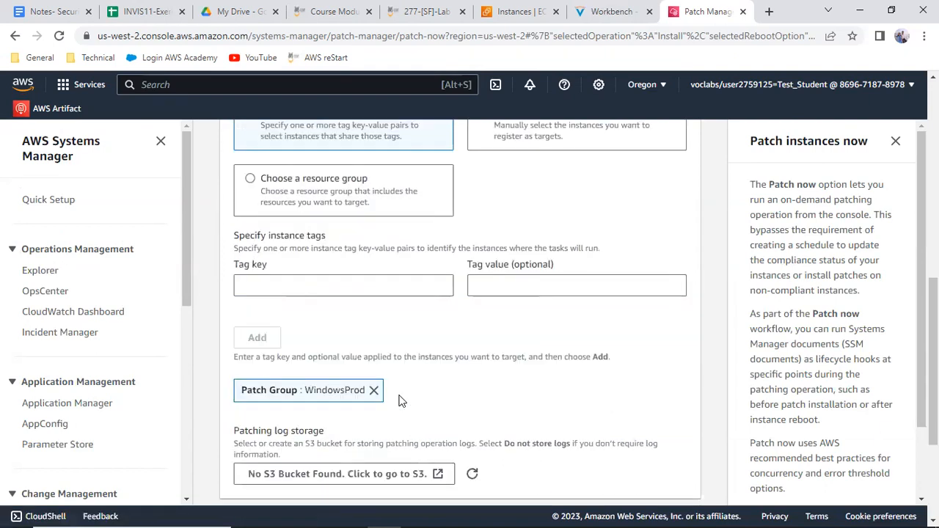
scroll(466, 358, down, 3)
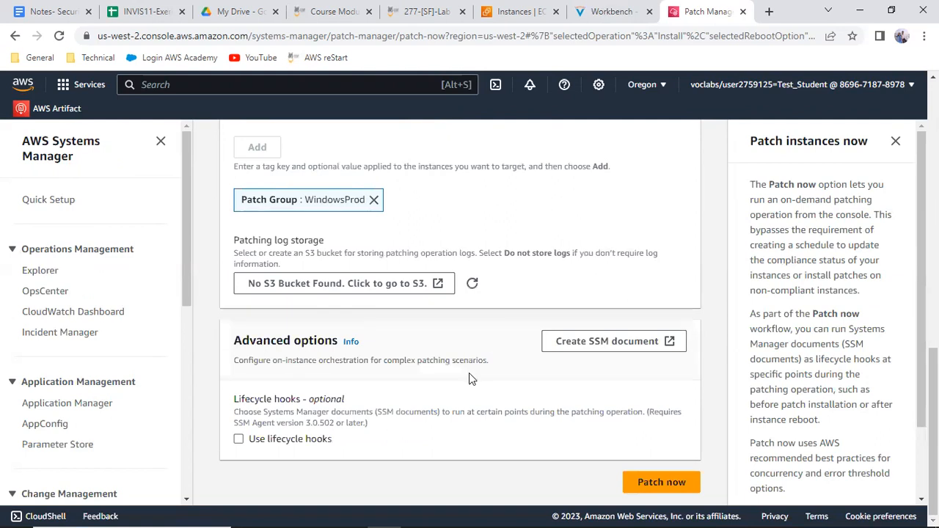
click(674, 484)
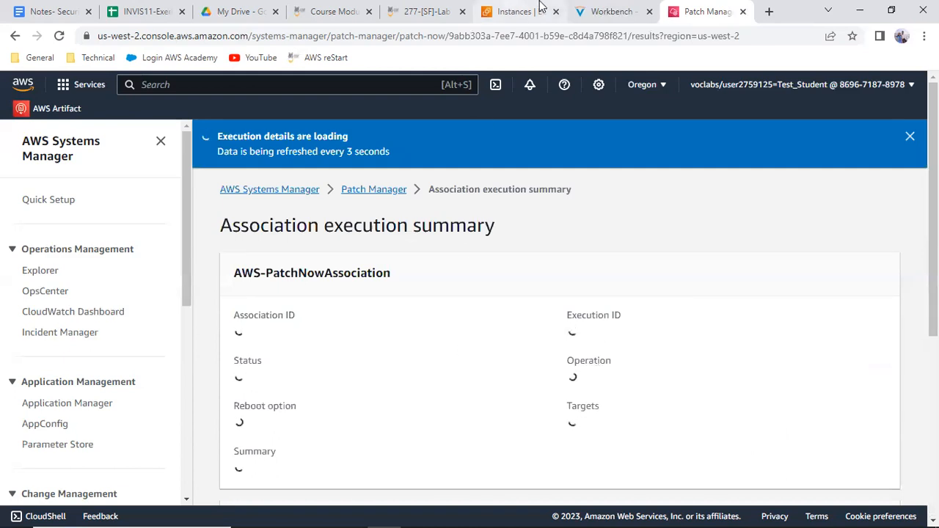
- Read lab steps 38 to 40 on following the Windows patching, and glance at the execution summary
click(613, 11)
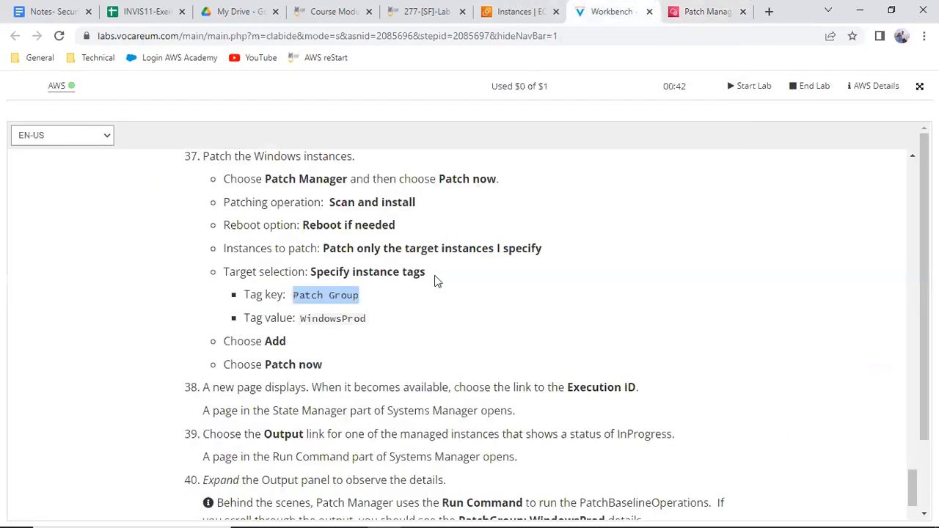
scroll(434, 281, down, 2)
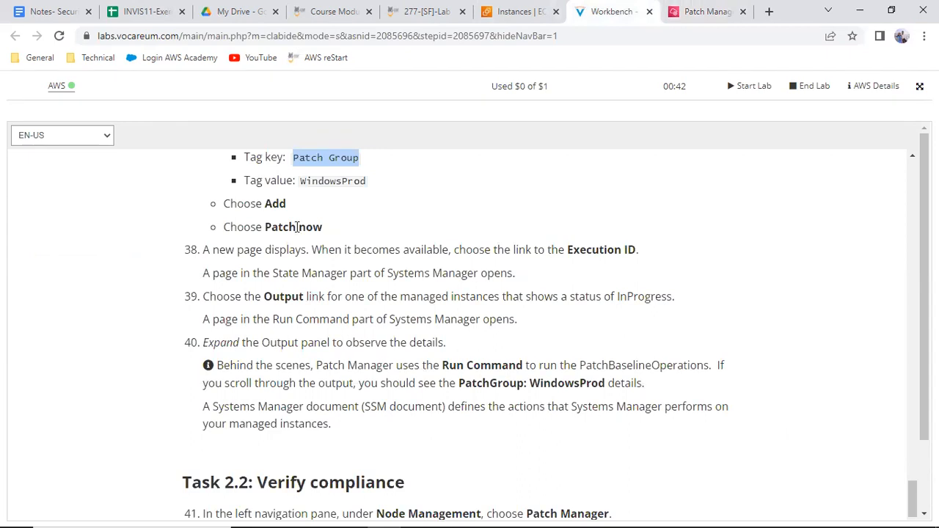
click(723, 13)
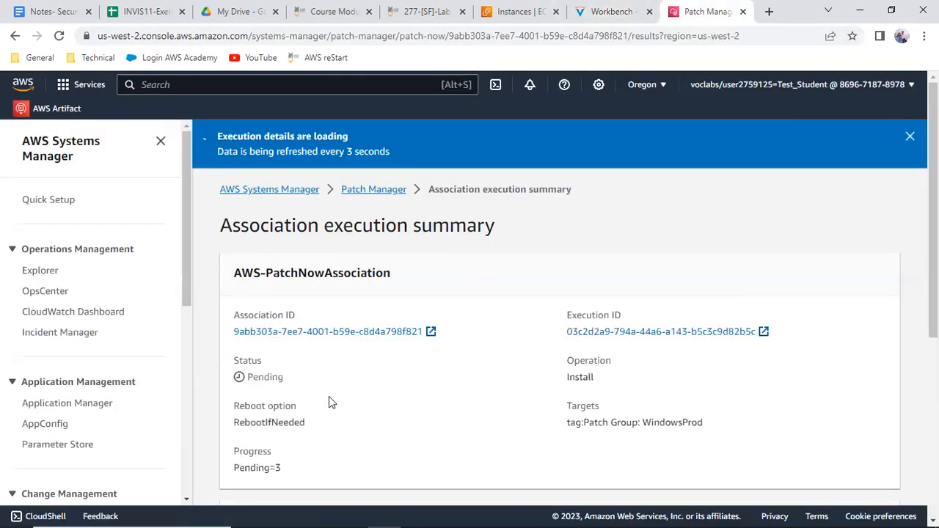
scroll(328, 402, down, 4)
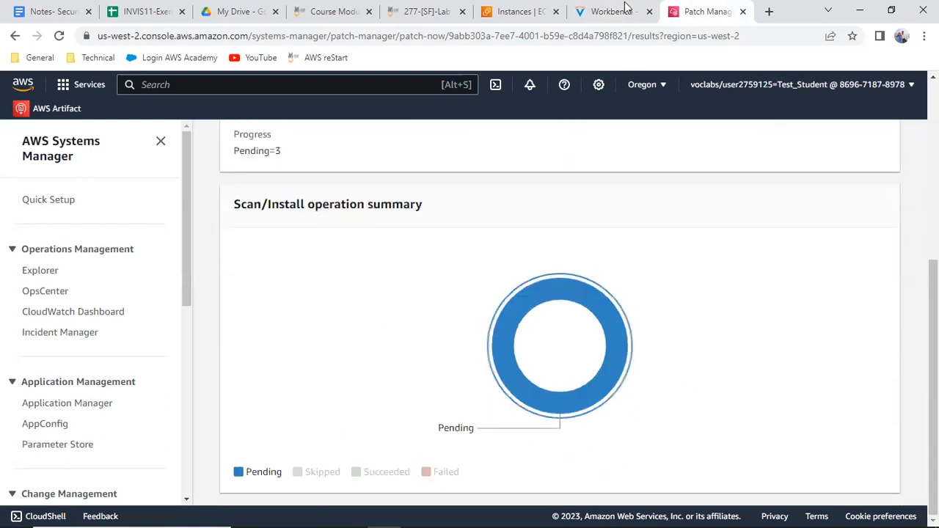
click(625, 9)
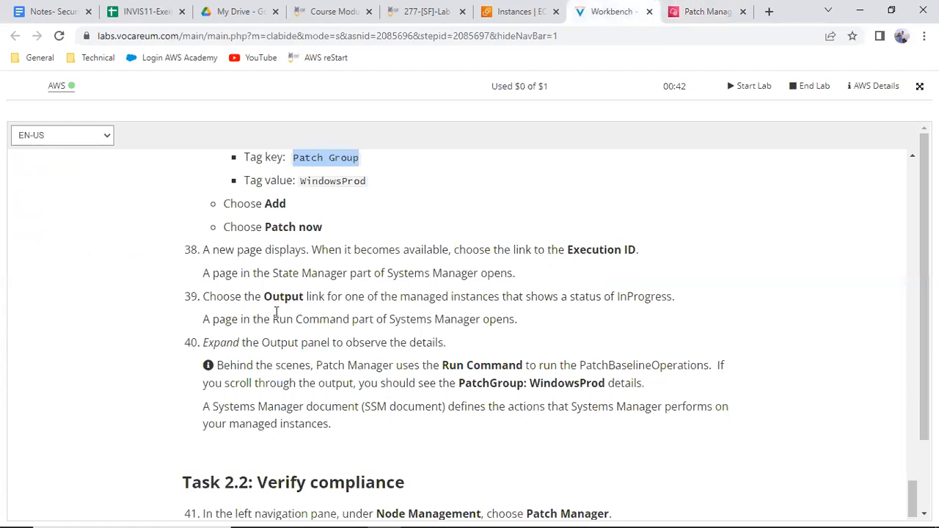
drag(274, 317, 615, 330)
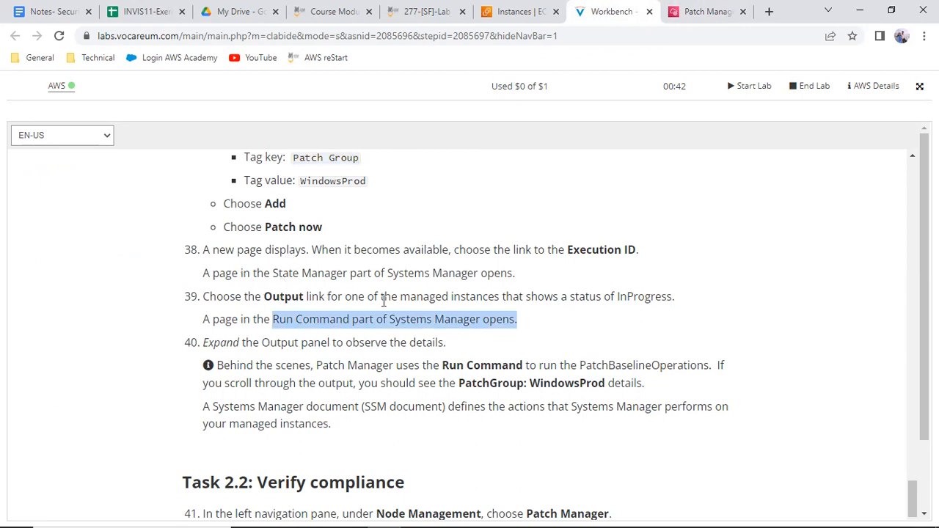
- Examine the status, progress and Scan/Install operation summary of the WindowsProd patching execution
click(697, 13)
scroll(513, 293, up, 3)
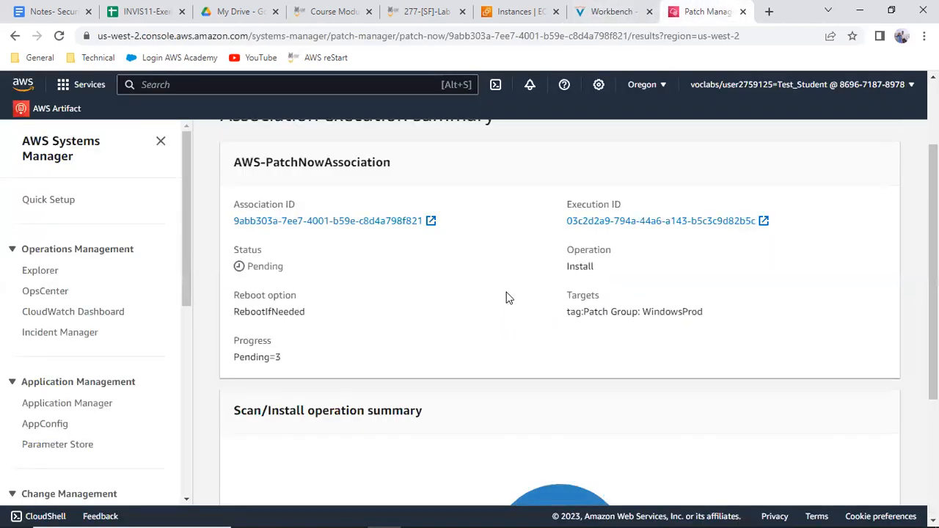
scroll(506, 297, up, 1)
scroll(505, 297, down, 1)
scroll(377, 314, down, 3)
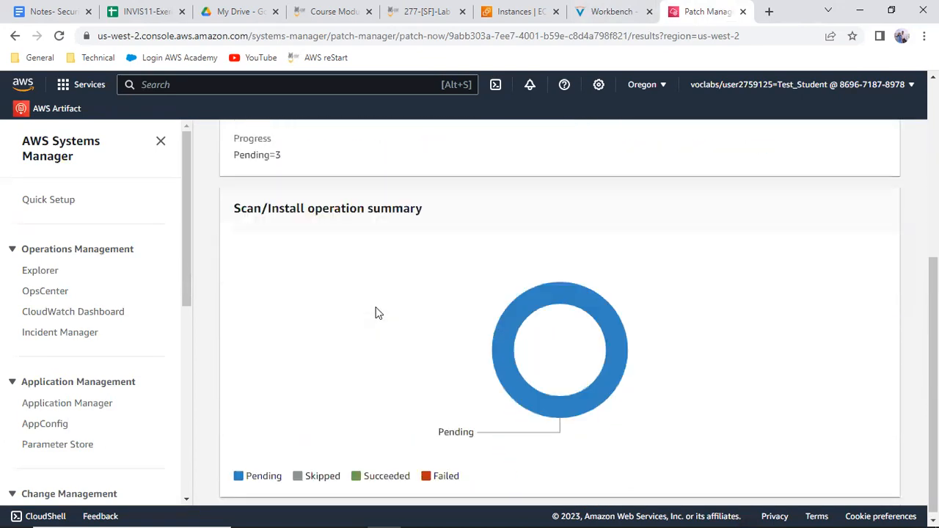
scroll(377, 313, up, 4)
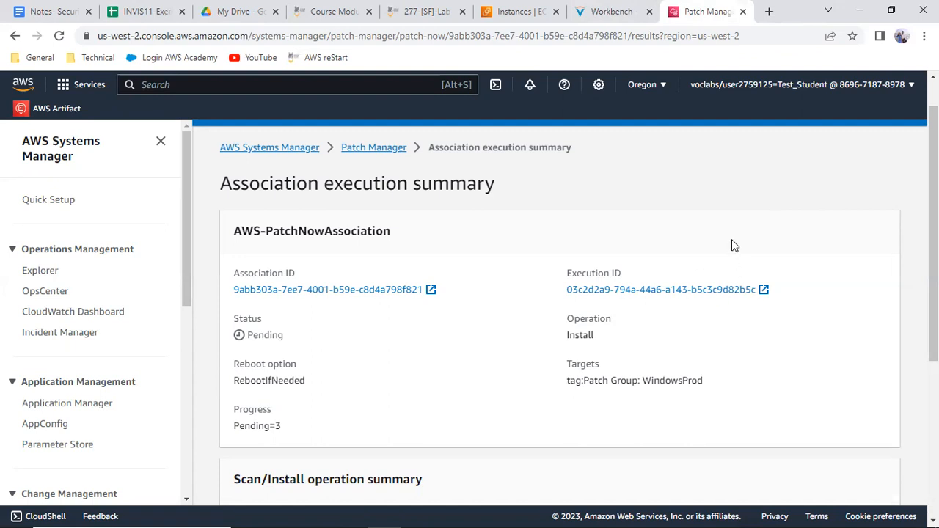
- Open the WindowsProd execution's details from its Execution ID, following lab step 38, and view its association execution targets
click(712, 290)
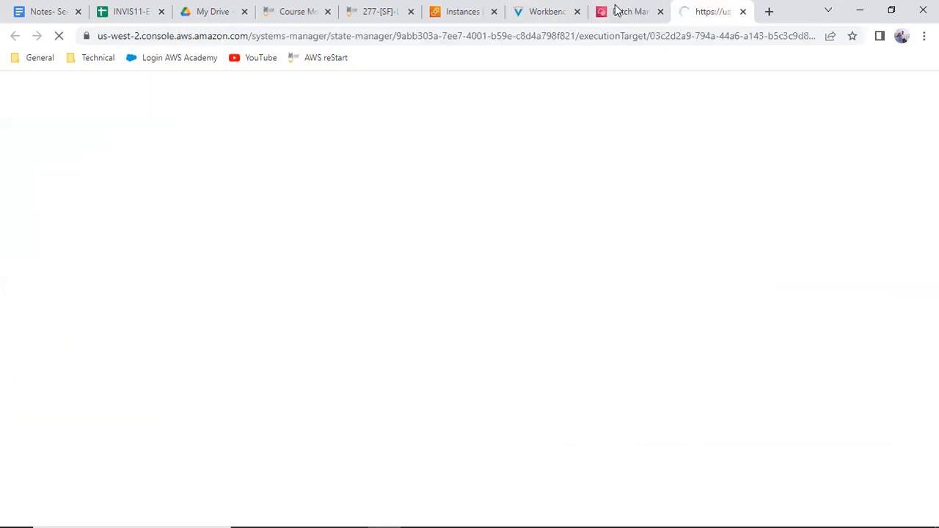
click(562, 13)
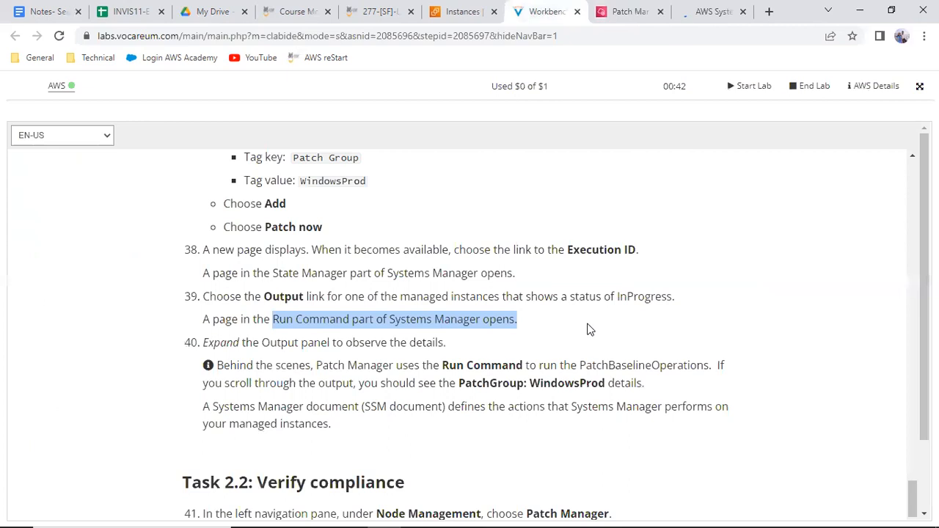
drag(318, 272, 518, 274)
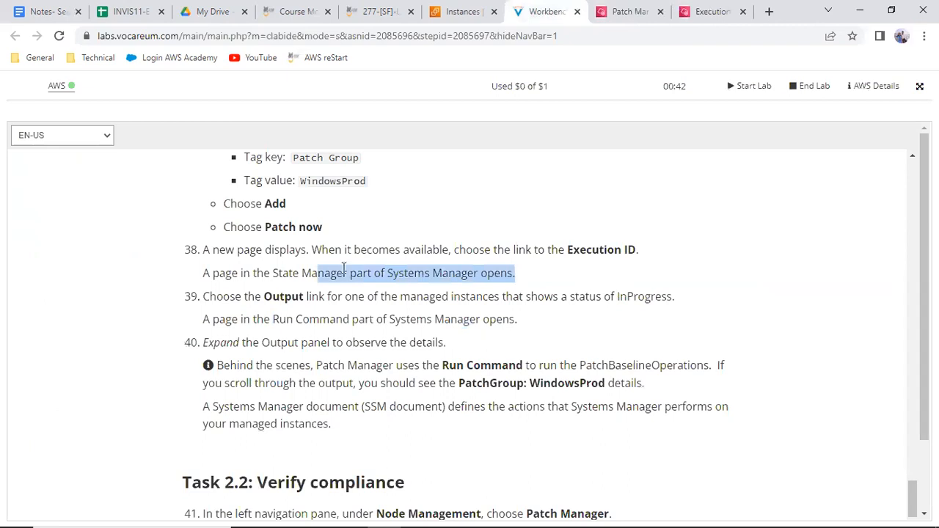
click(710, 12)
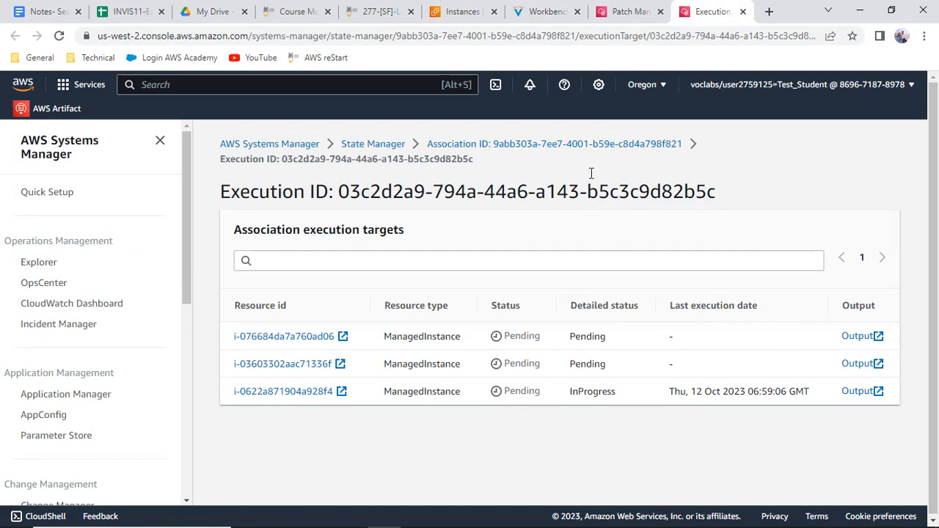
- Check the Windows patching progress in the execution summary, refresh the execution targets list, and return to lab step 39
click(543, 11)
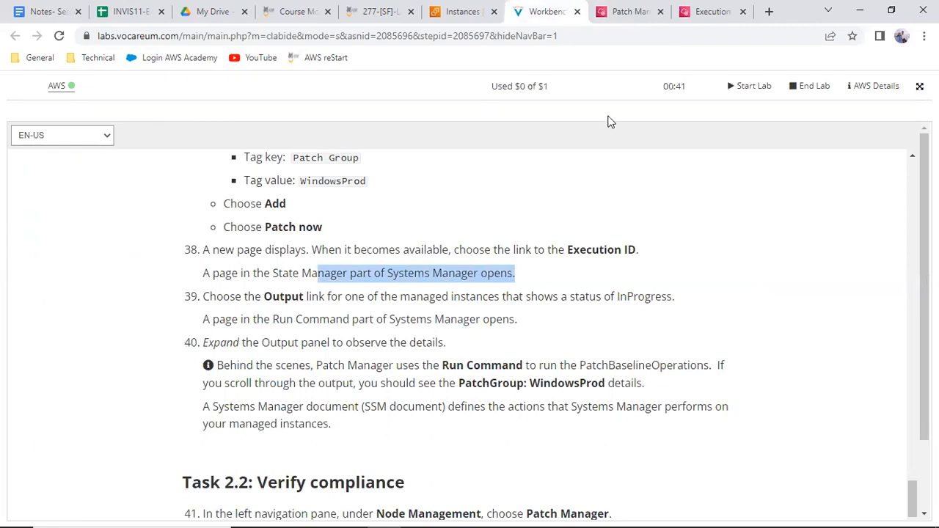
click(622, 9)
scroll(539, 396, down, 5)
mouse_move(517, 325)
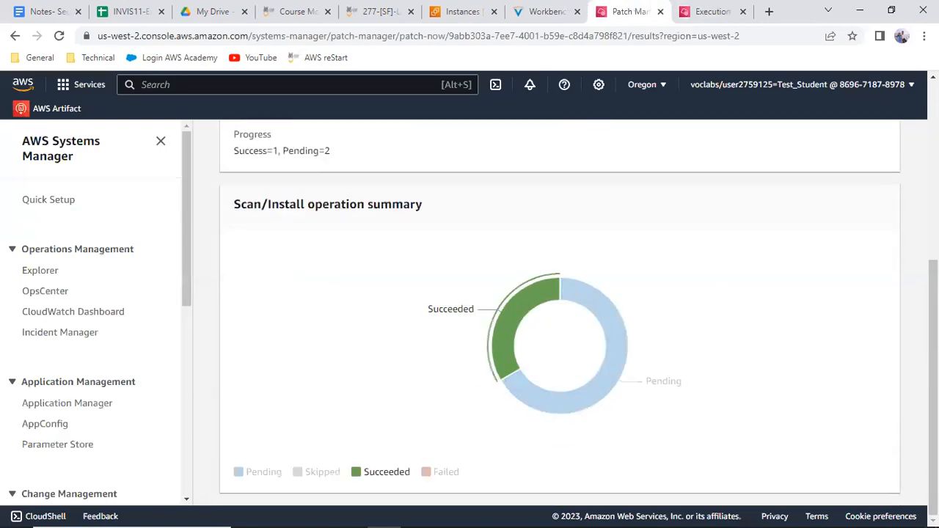
click(708, 12)
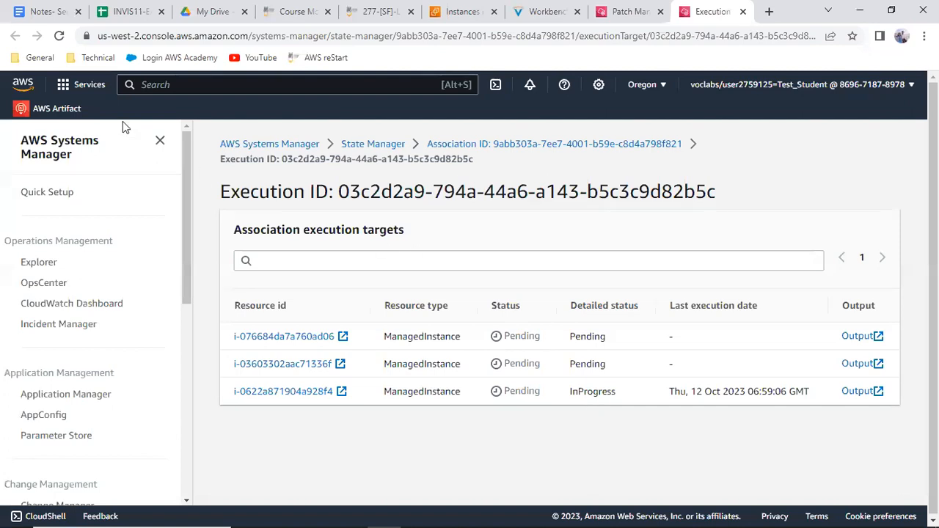
click(59, 36)
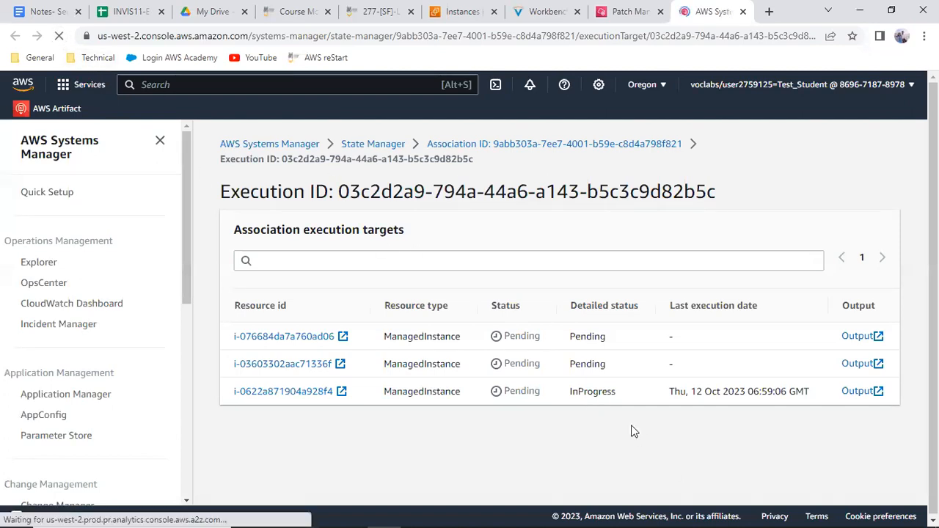
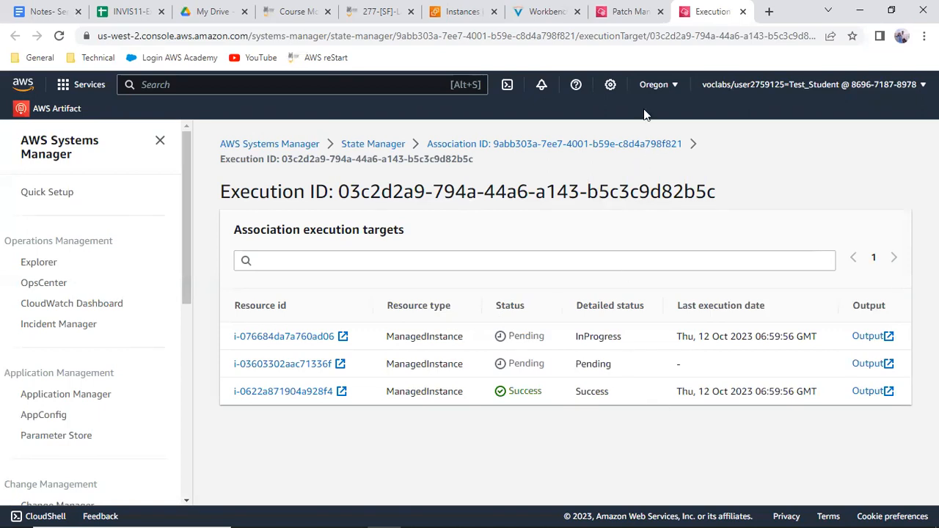
click(559, 12)
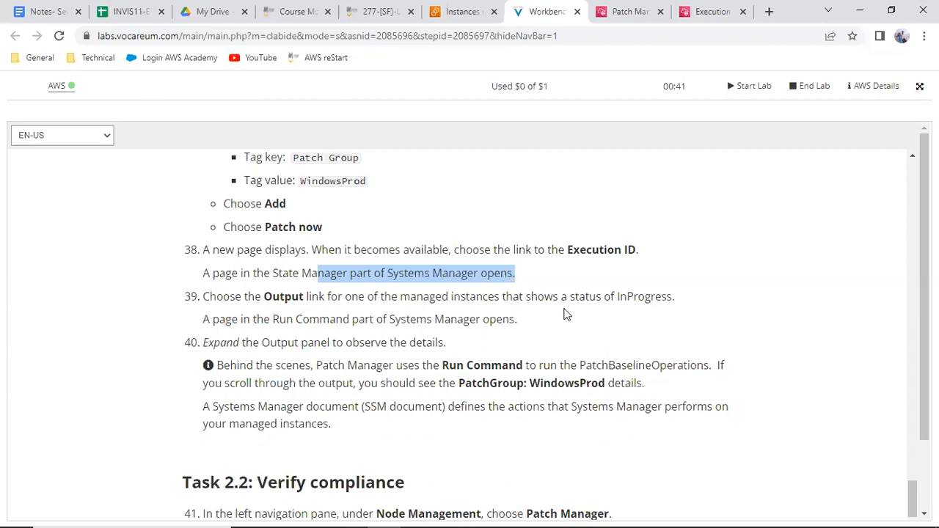
- Following lab step 39, open the command output for the InProgress managed instance and expand the PatchWindows step's output
double_click(666, 296)
drag(349, 319, 510, 320)
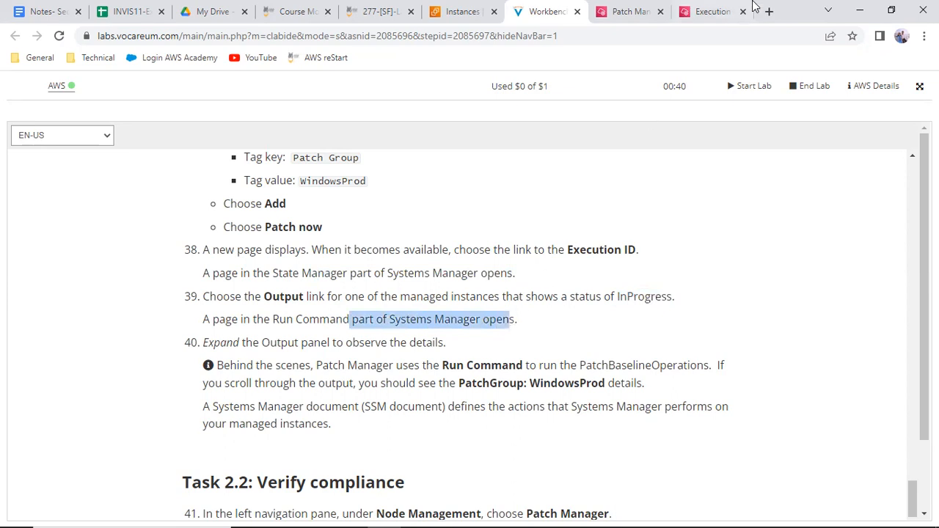
click(701, 15)
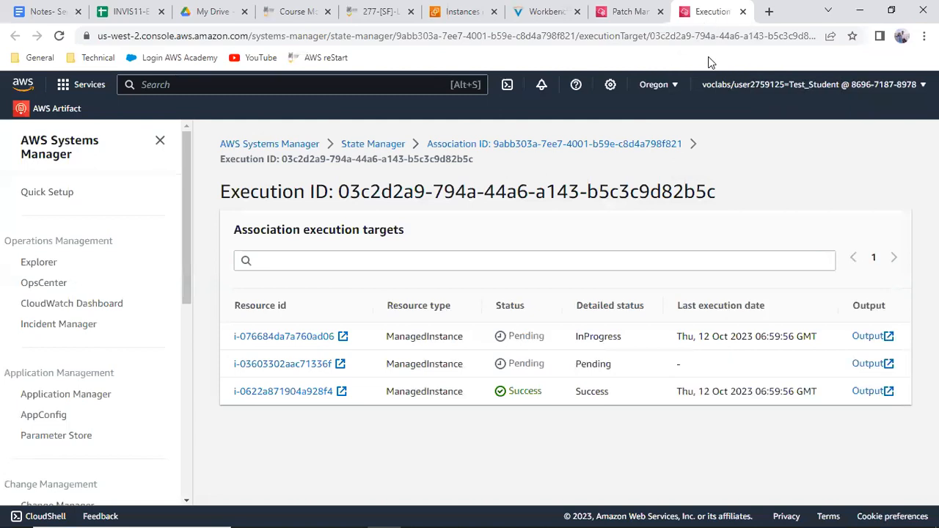
click(889, 338)
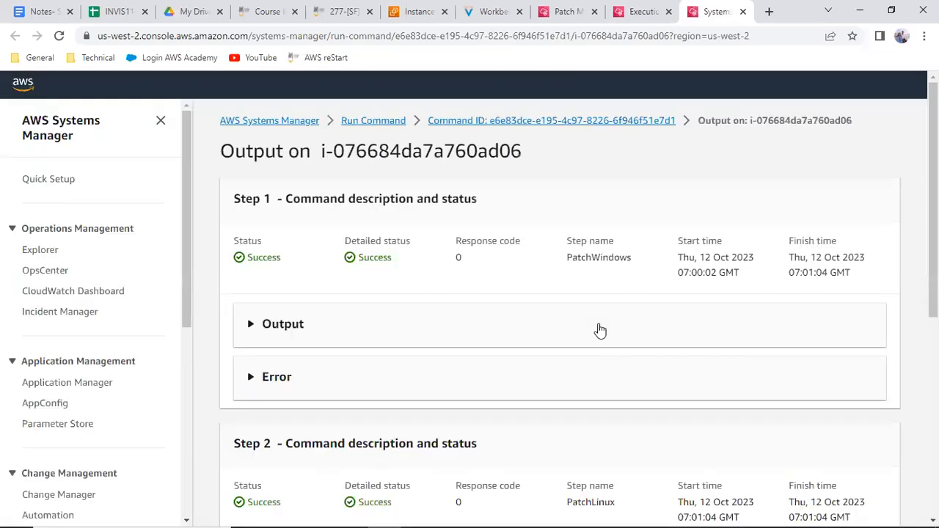
scroll(601, 333, down, 2)
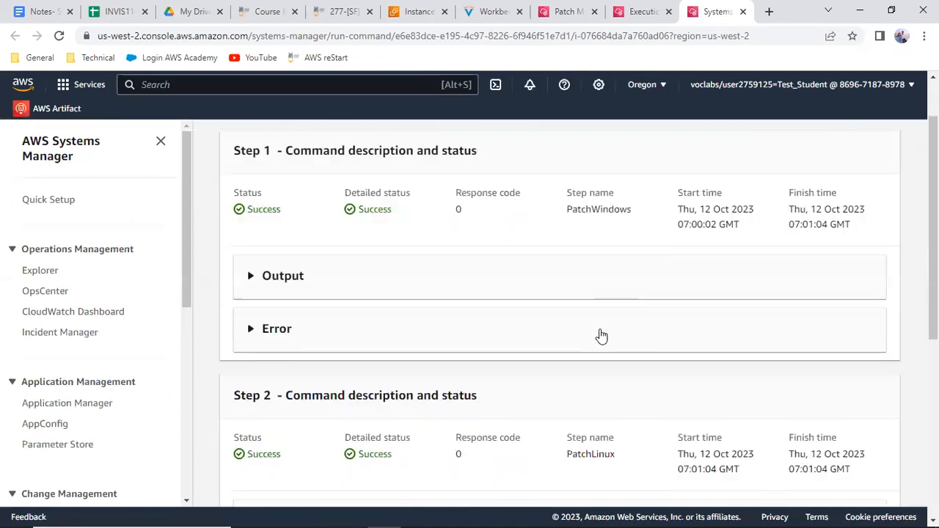
scroll(597, 335, down, 1)
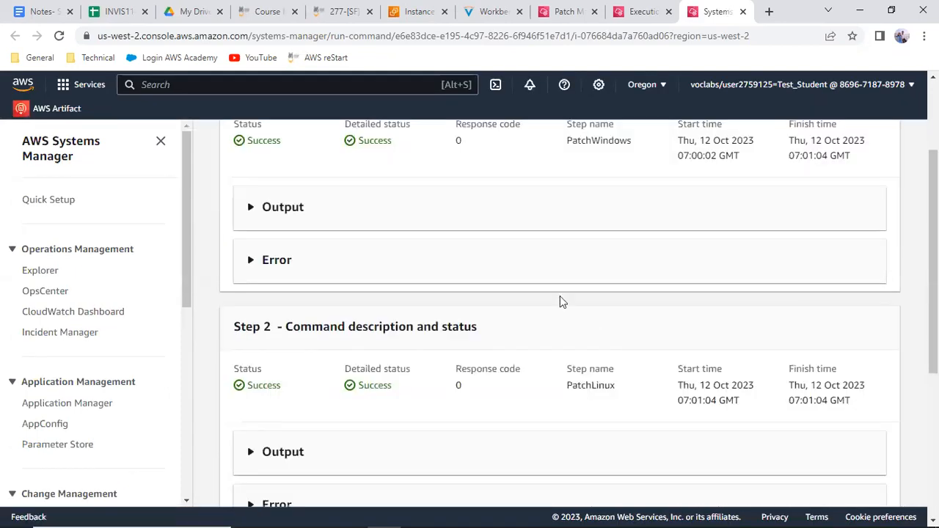
click(280, 221)
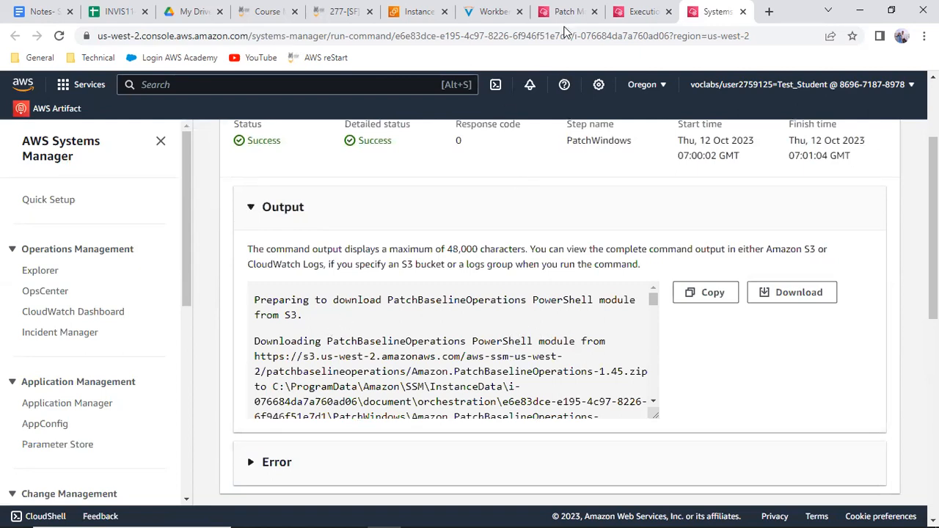
- Read lab step 40 about Run Command and the PatchGroup: WindowsProd details, and return to the instance's command output
click(564, 12)
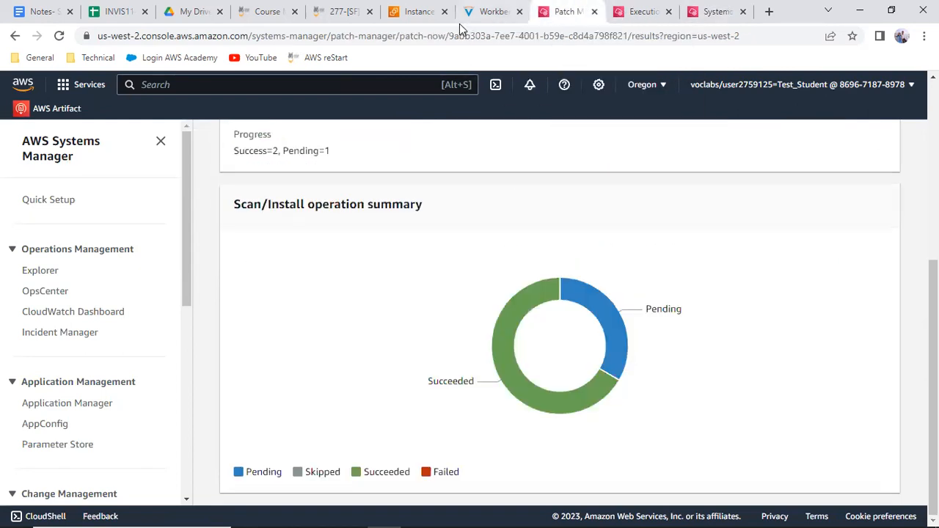
click(484, 12)
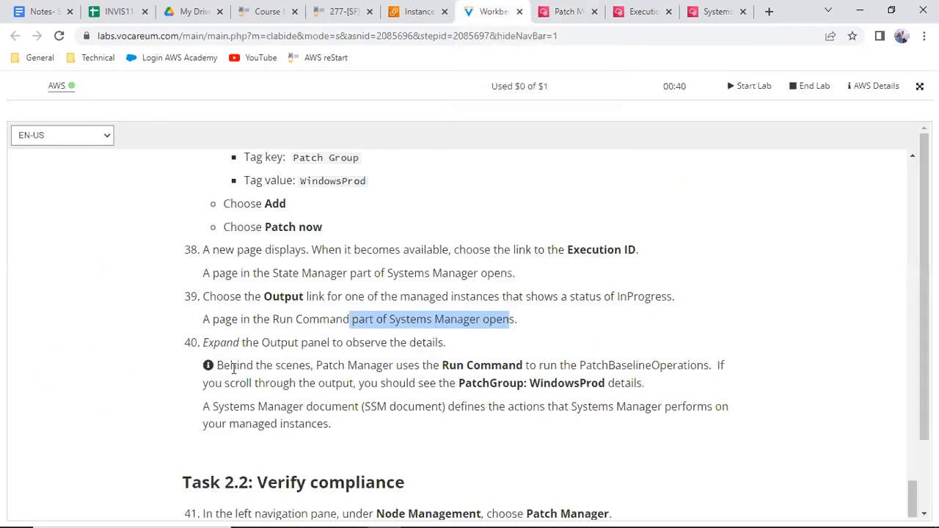
drag(215, 346, 469, 314)
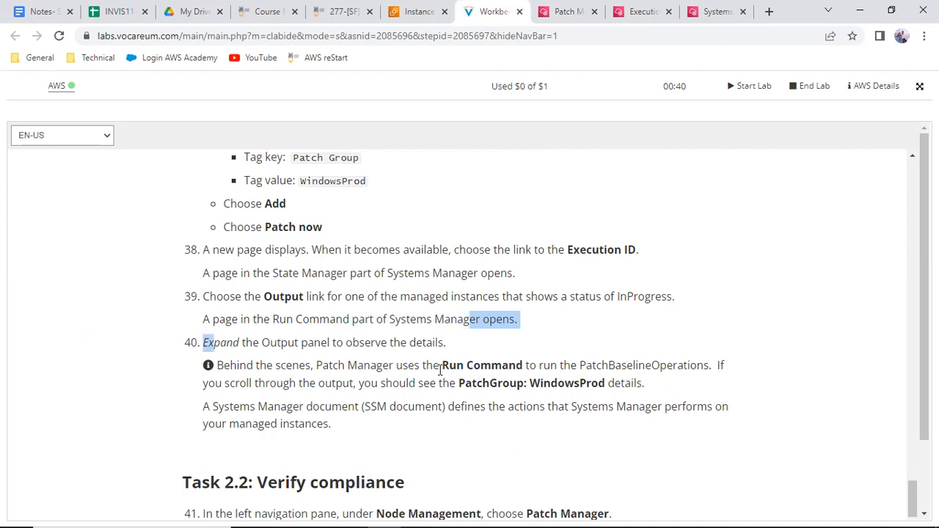
drag(440, 371, 530, 365)
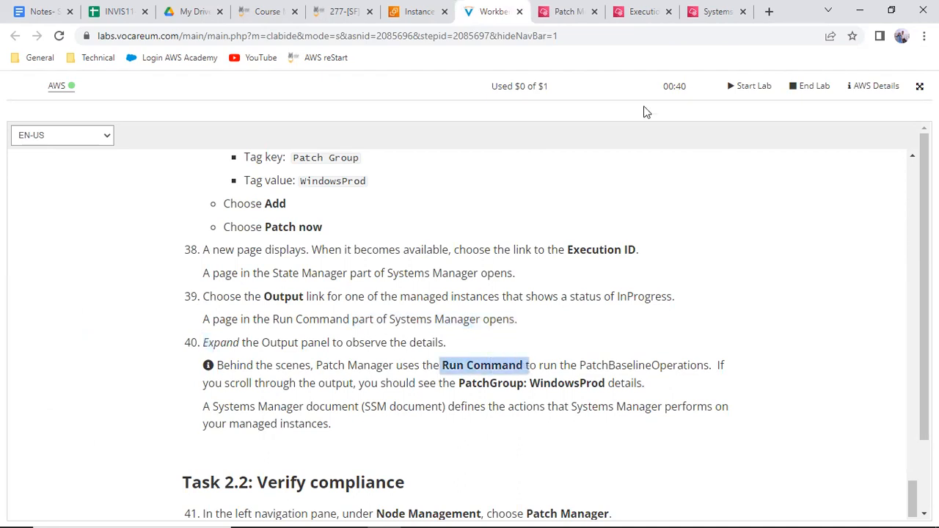
click(717, 12)
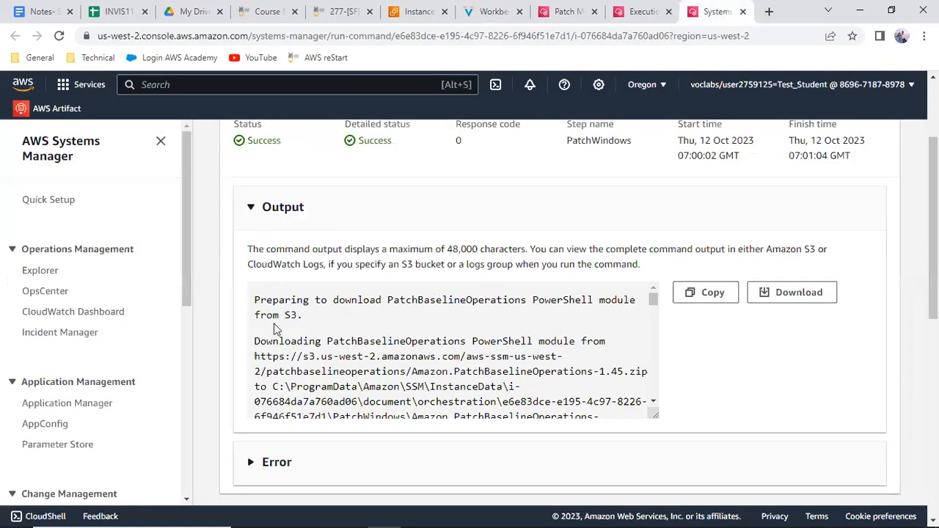
- Examine the PatchWindows output log for the patch group, baseline and patch count details
scroll(277, 316, down, 5)
scroll(277, 330, down, 1)
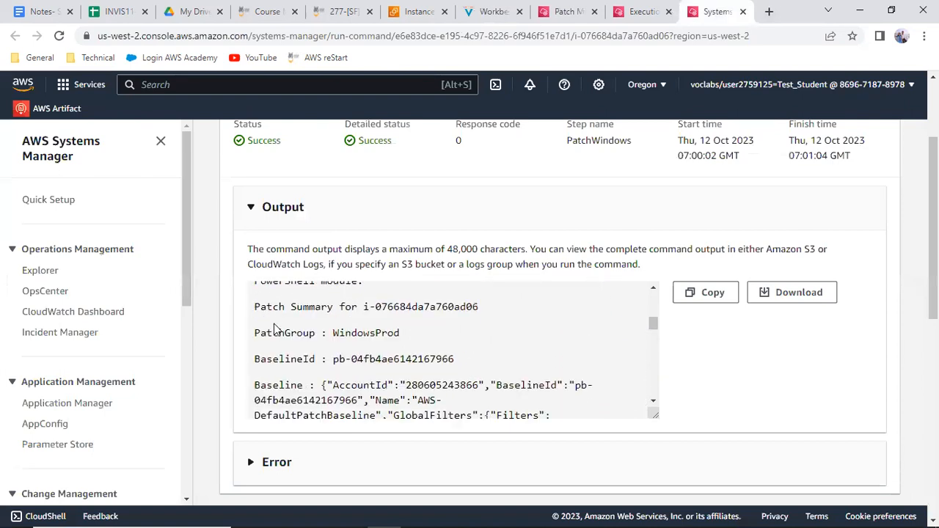
scroll(278, 330, up, 2)
scroll(275, 327, up, 1)
scroll(273, 325, down, 1)
scroll(274, 325, down, 8)
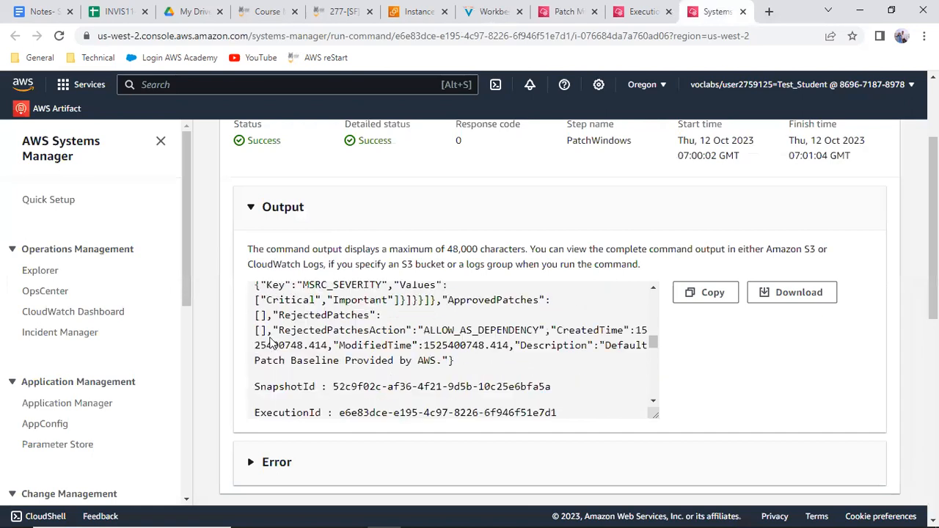
scroll(270, 344, down, 10)
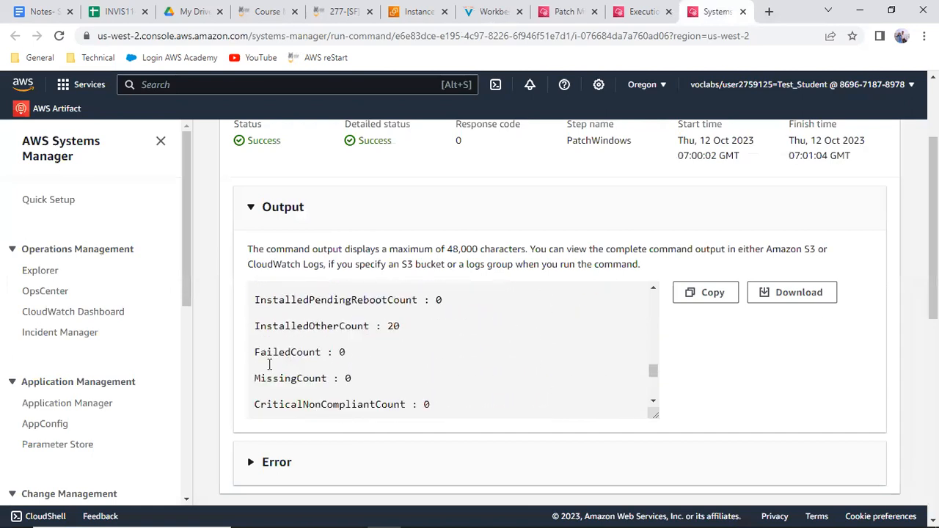
scroll(269, 381, down, 2)
scroll(267, 379, up, 20)
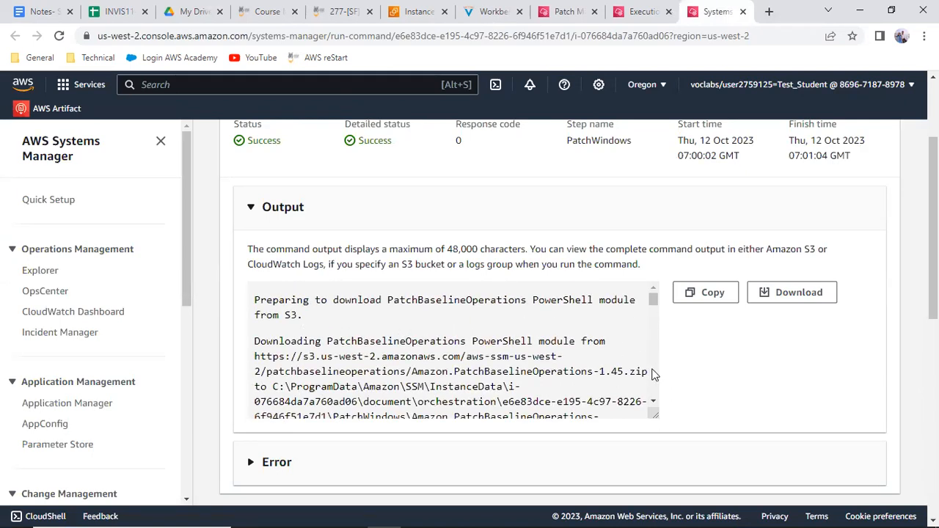
- Review the PatchWindows step's status and baseline output again, and expand its error details
scroll(639, 385, up, 1)
scroll(622, 396, up, 3)
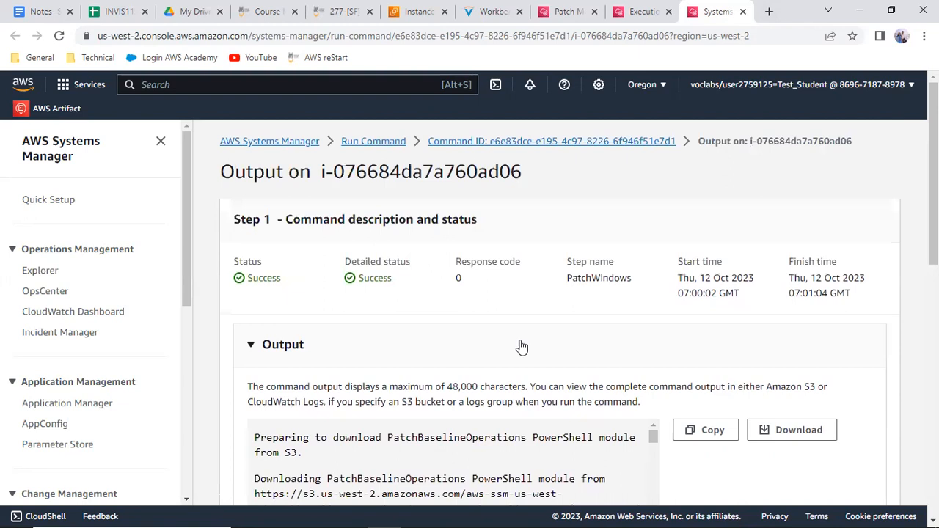
scroll(533, 398, down, 4)
scroll(533, 413, down, 10)
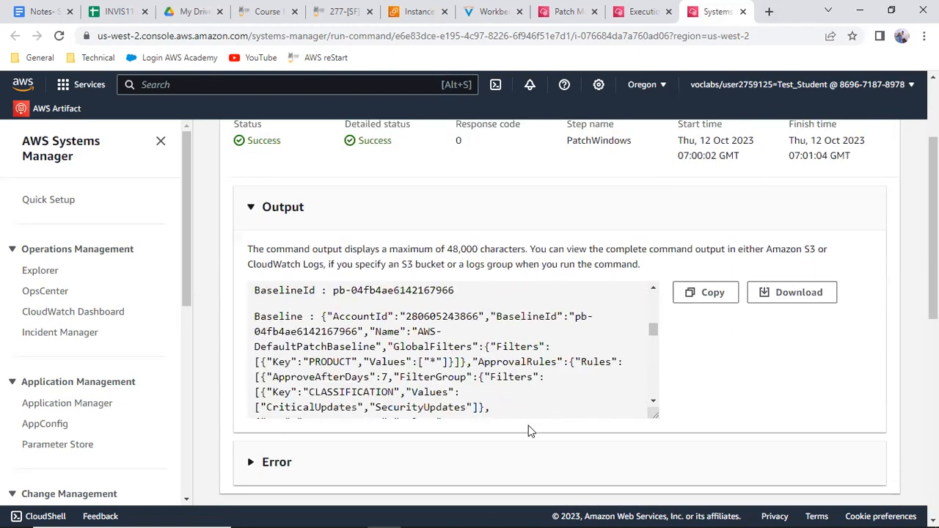
click(278, 462)
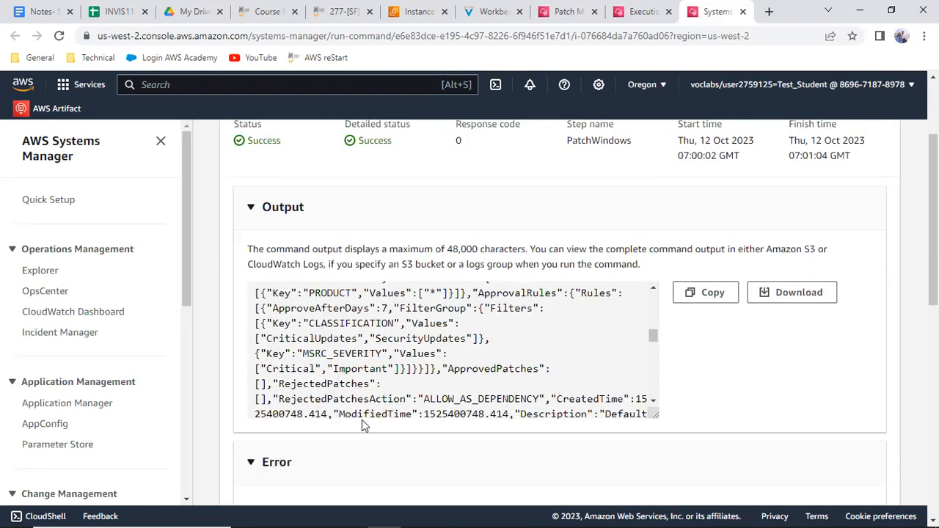
scroll(362, 420, down, 3)
scroll(447, 382, down, 1)
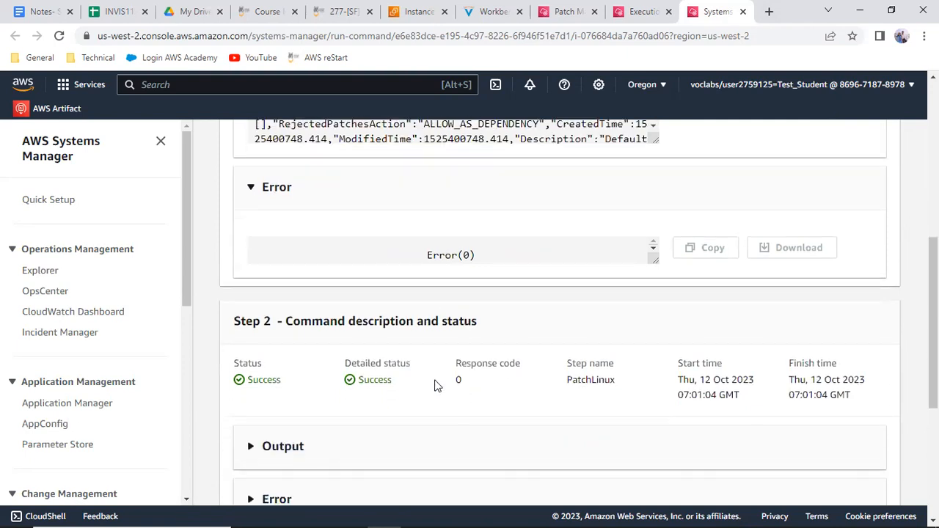
- Expand and read the command output of the PatchLinux and PatchMacOS steps
scroll(294, 430, down, 2)
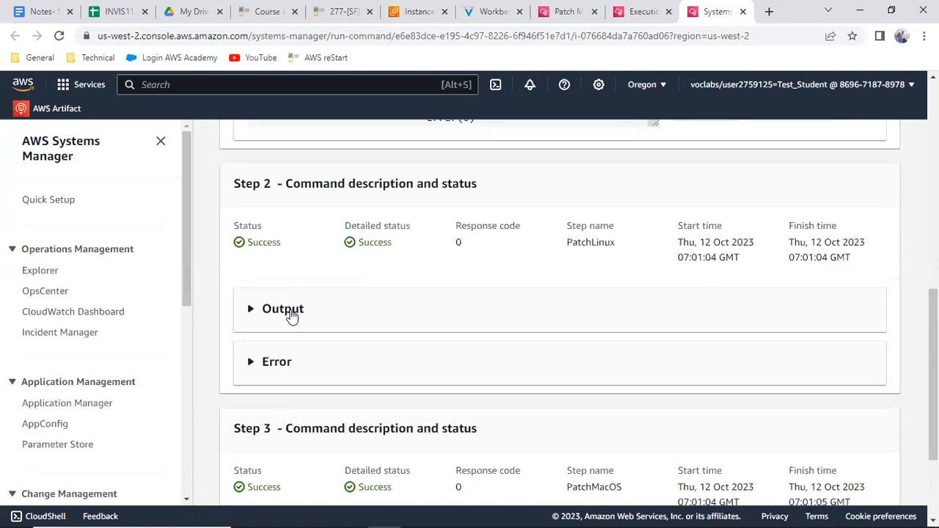
click(291, 316)
scroll(265, 353, down, 1)
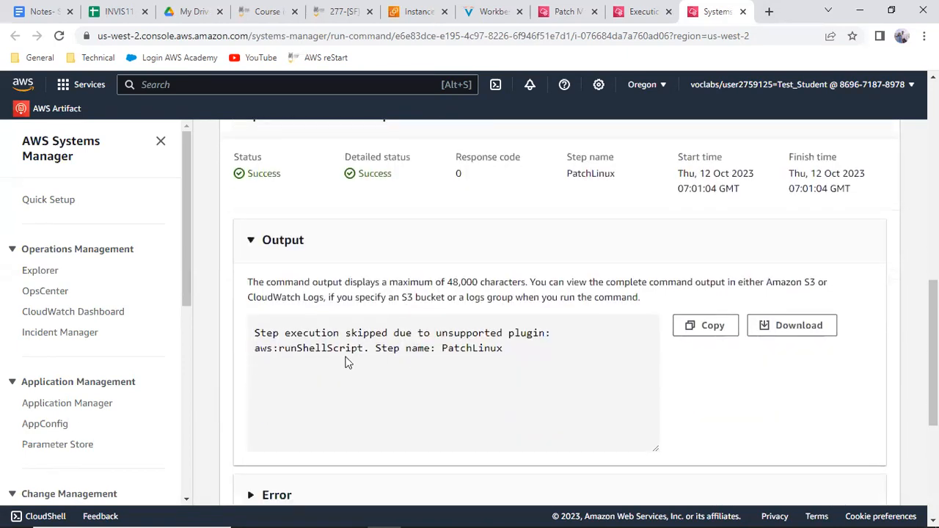
scroll(438, 368, down, 4)
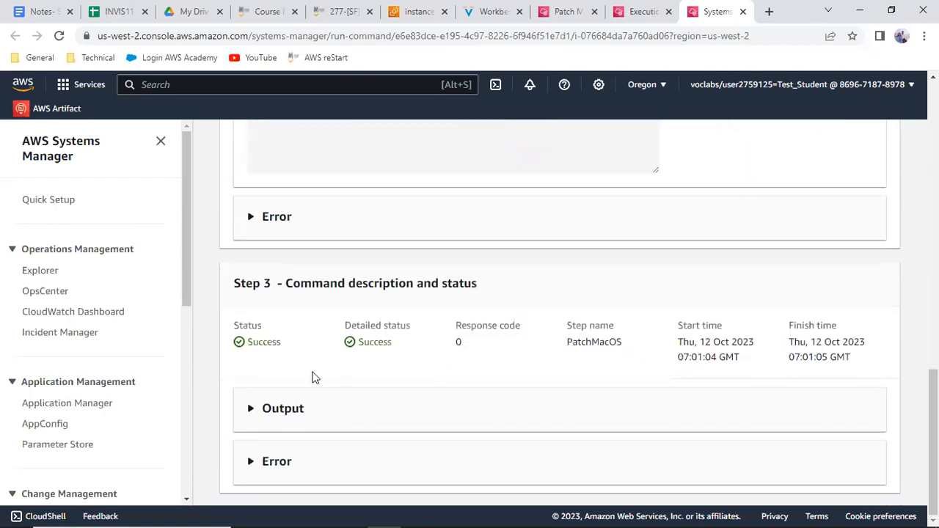
click(273, 416)
scroll(427, 386, down, 3)
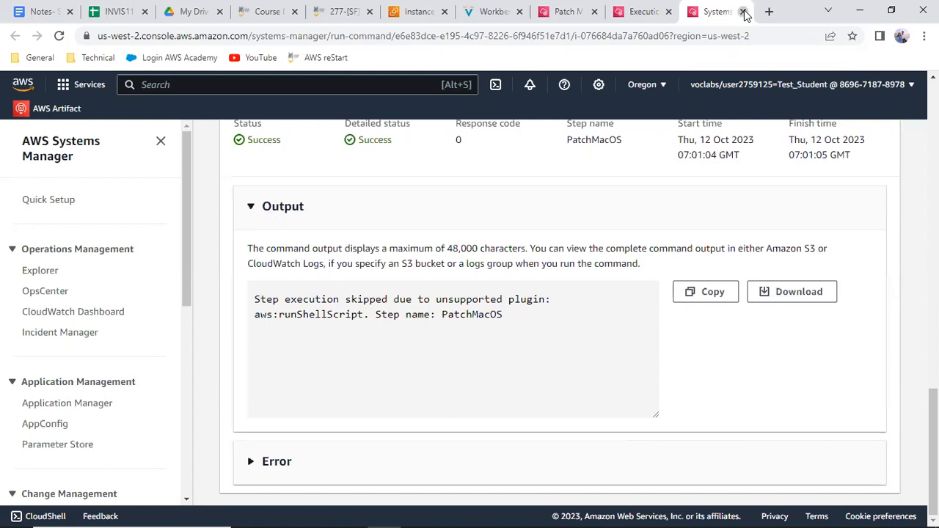
- Close the command output page, refresh the association execution targets, and check the patching status there and in the execution summary
click(743, 12)
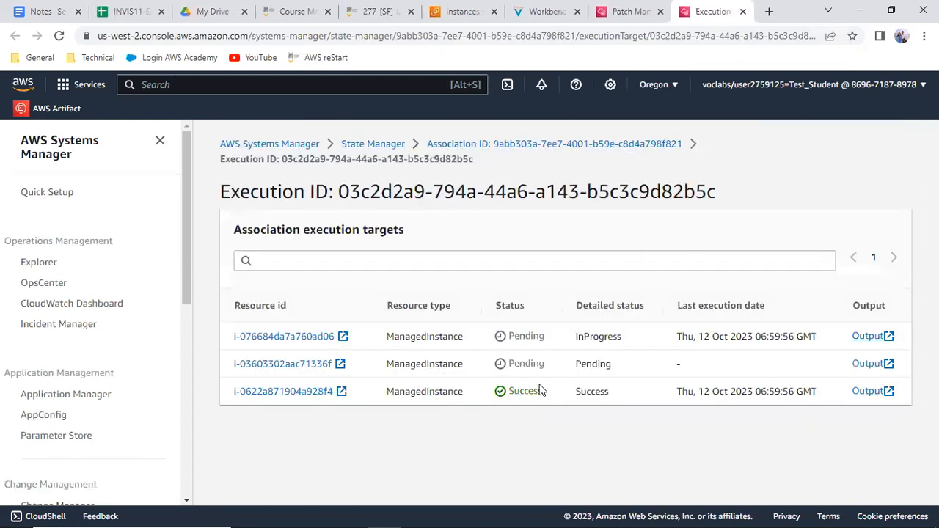
click(59, 35)
click(638, 11)
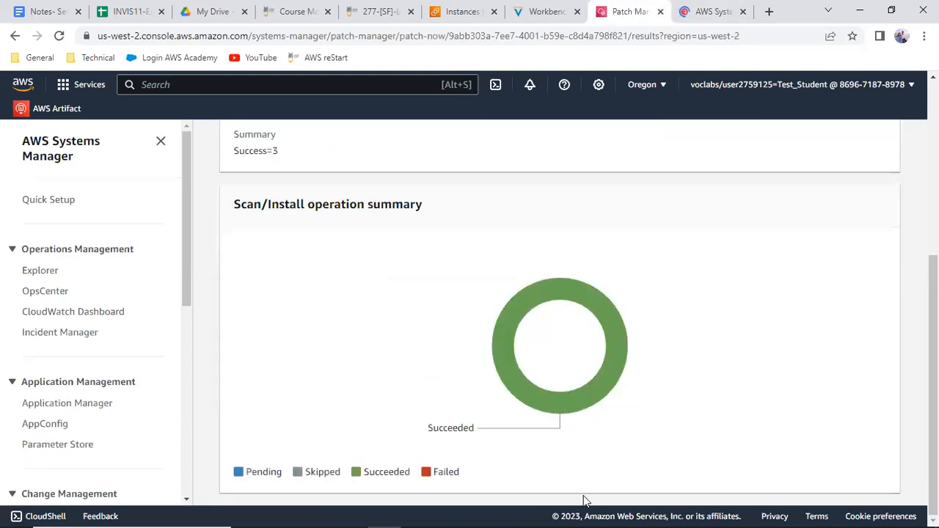
click(715, 11)
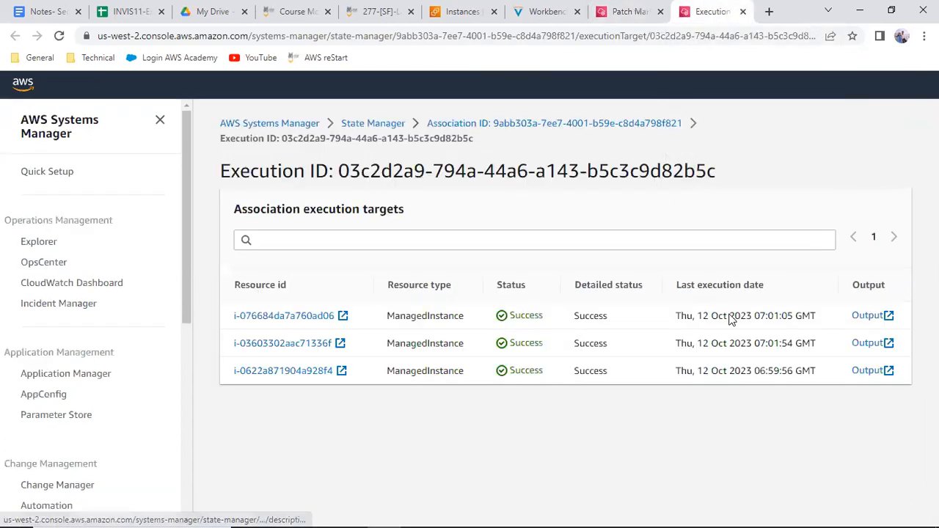
- Read lab steps 41 to 43 of Task 2.2 on verifying compliance in Patch Manager
click(543, 11)
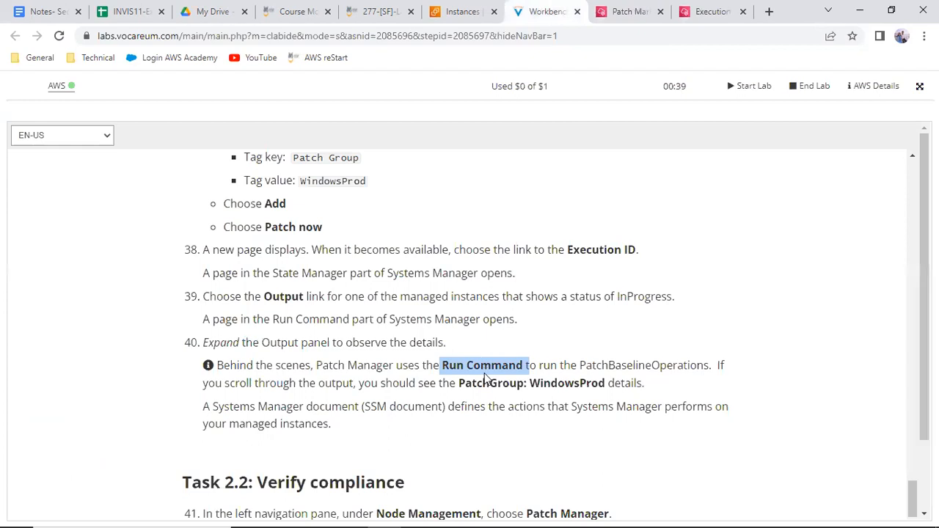
scroll(488, 374, down, 3)
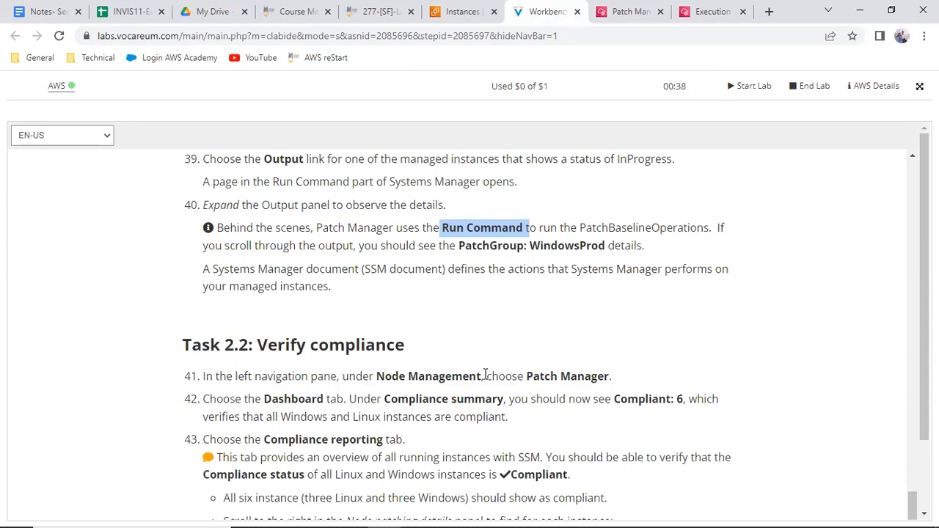
scroll(485, 375, down, 1)
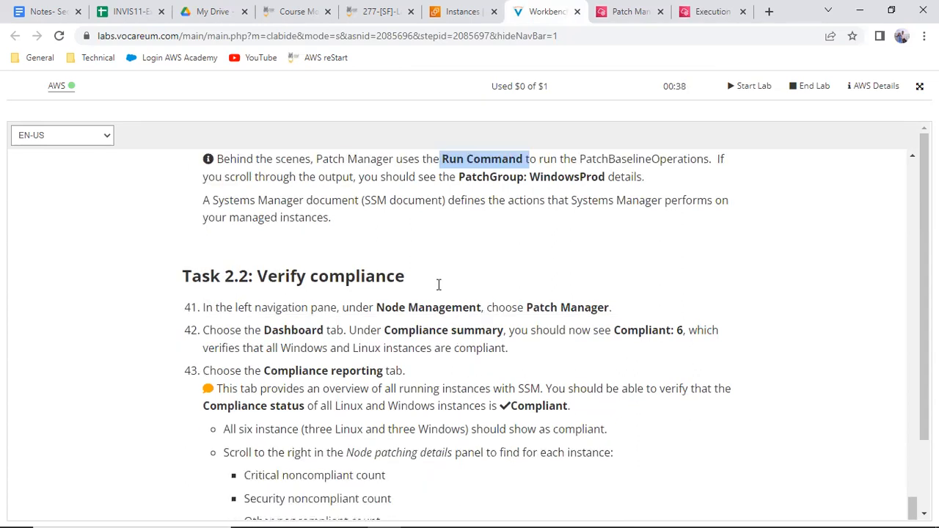
double_click(580, 308)
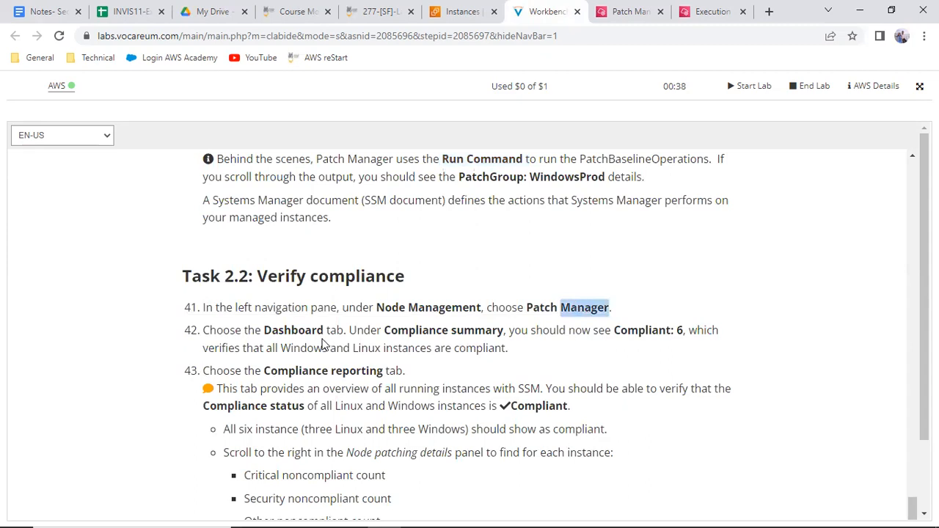
click(380, 332)
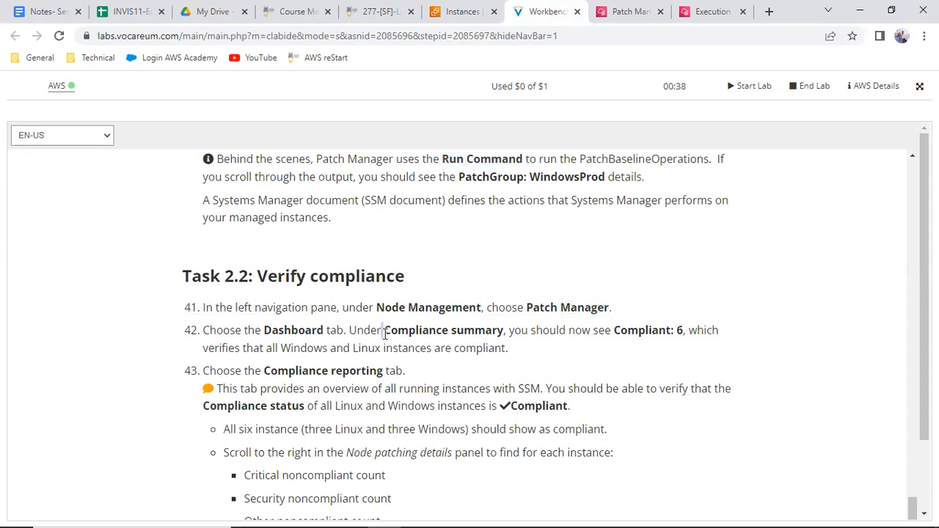
drag(418, 341, 421, 329)
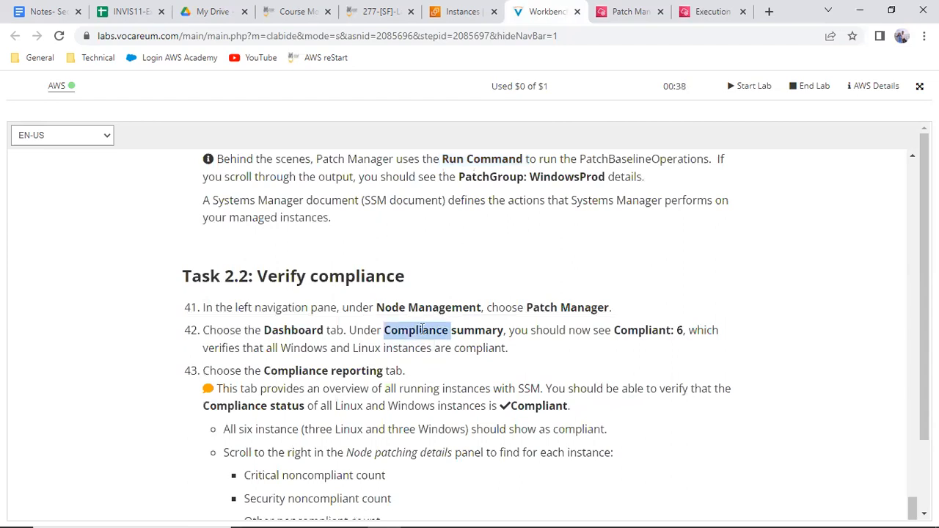
- Close the execution targets page and return to the beginning of the WindowsProd association execution summary
click(703, 11)
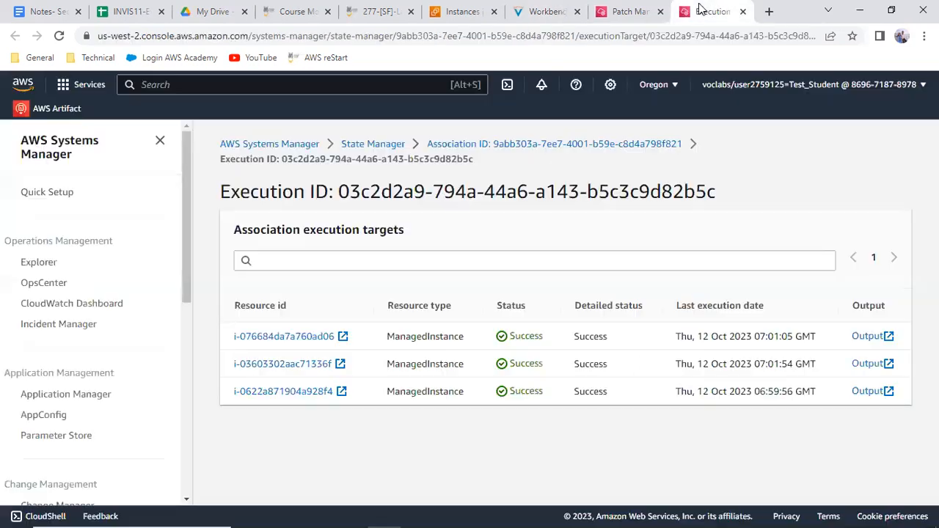
click(743, 12)
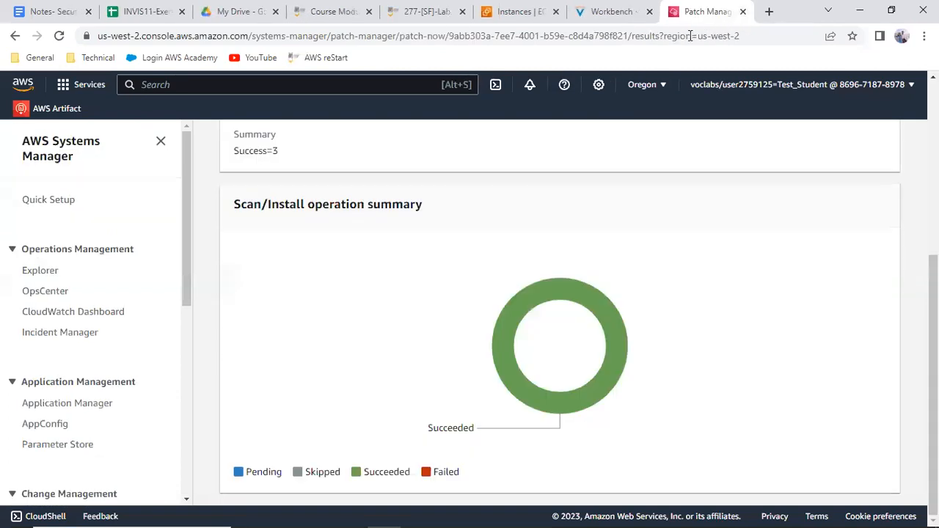
scroll(328, 269, up, 4)
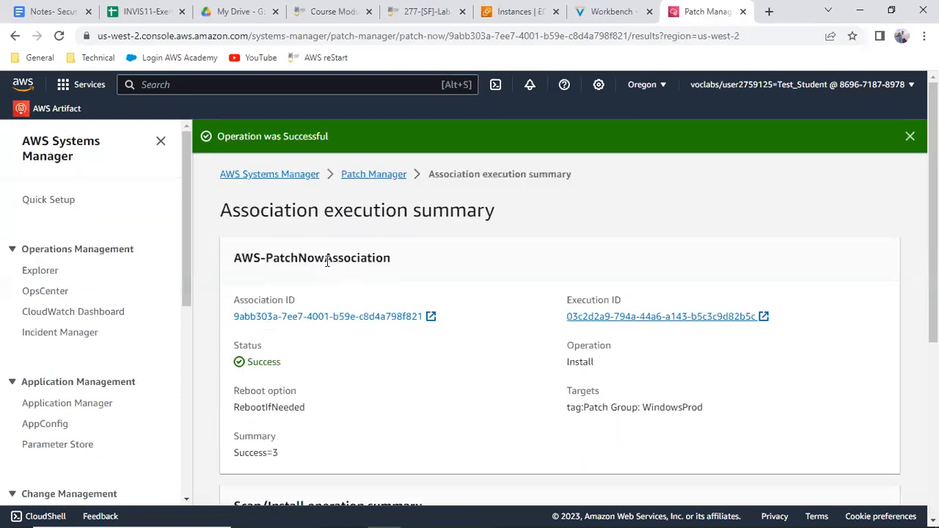
- Open the Patch Manager dashboard from the association execution summary and check lab step 42 on the Compliance summary
click(349, 176)
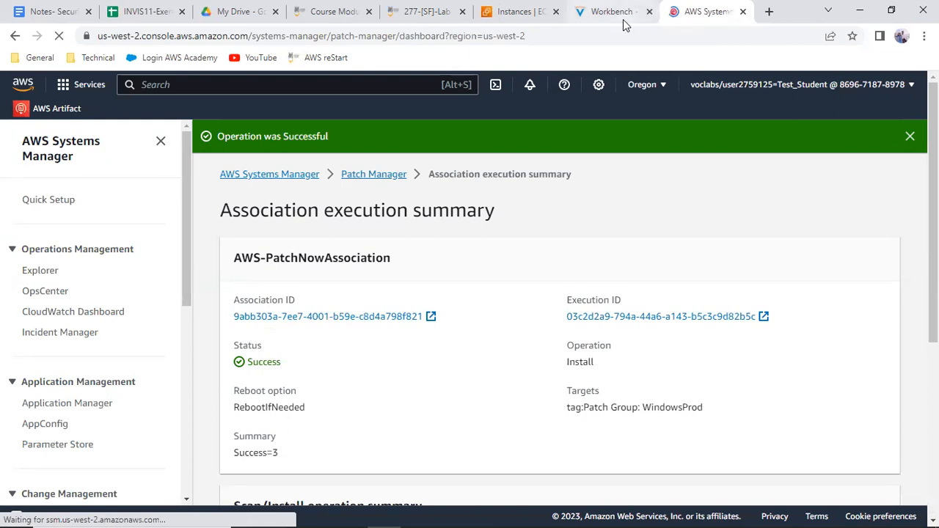
click(612, 12)
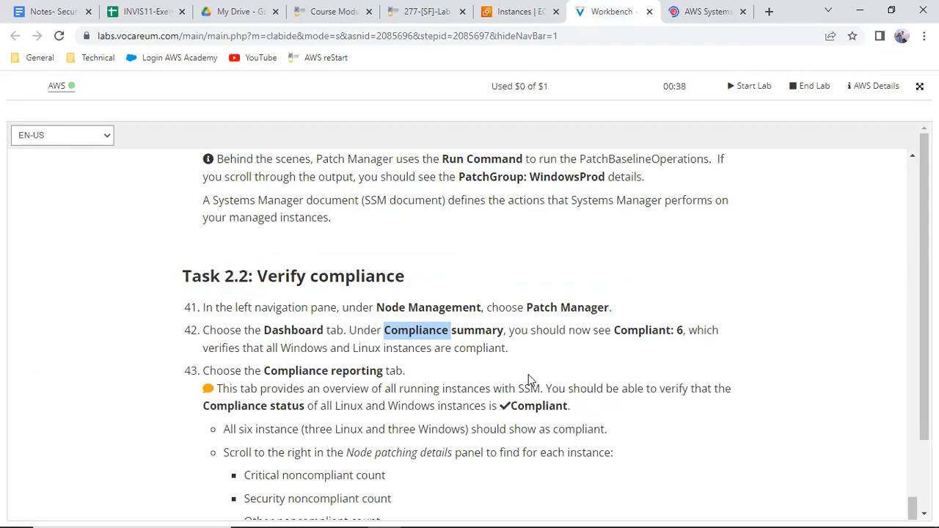
click(724, 11)
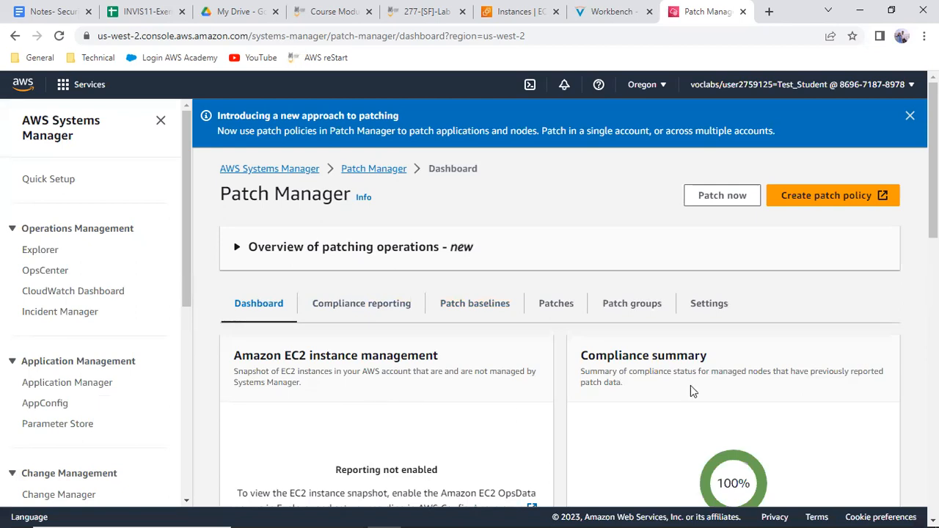
- Examine the Compliance summary, Noncompliance counts and Compliance reports on the Patch Manager dashboard
scroll(686, 407, down, 2)
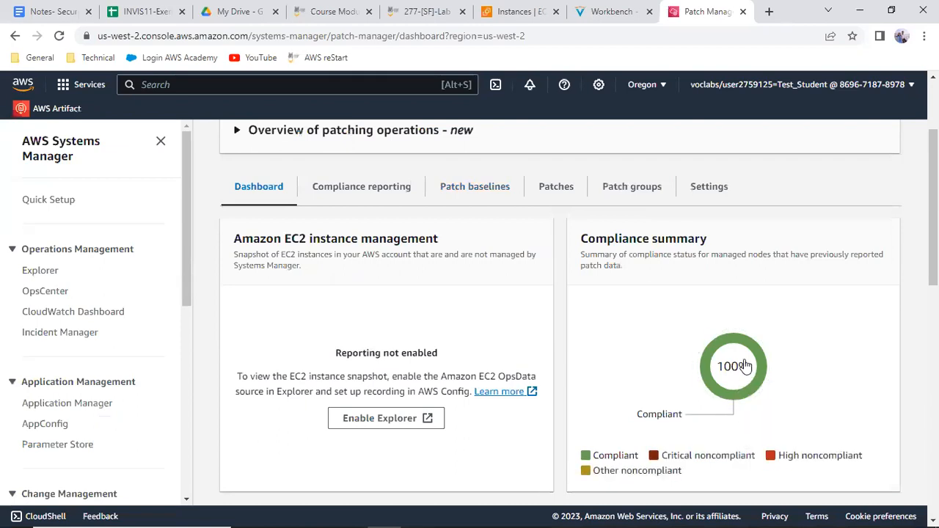
scroll(708, 357, down, 1)
scroll(703, 355, down, 1)
scroll(702, 356, up, 1)
scroll(702, 356, down, 1)
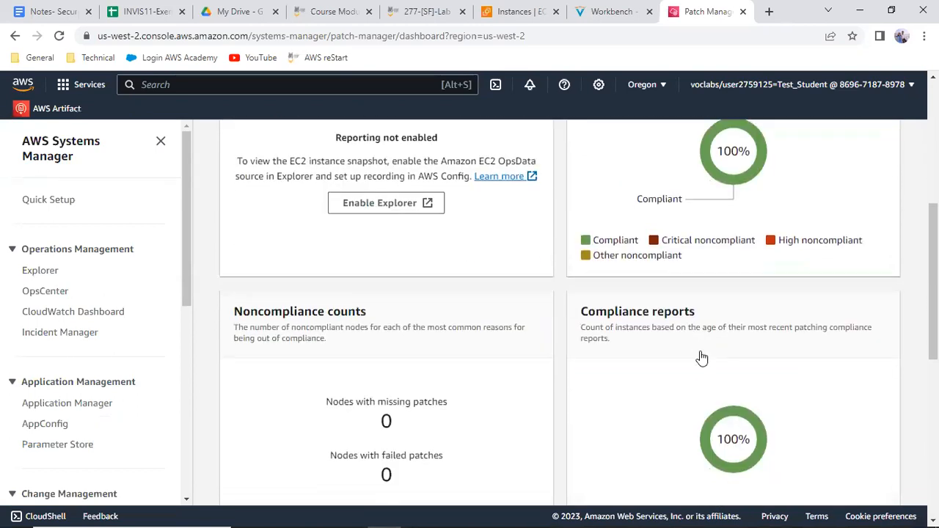
scroll(702, 357, down, 2)
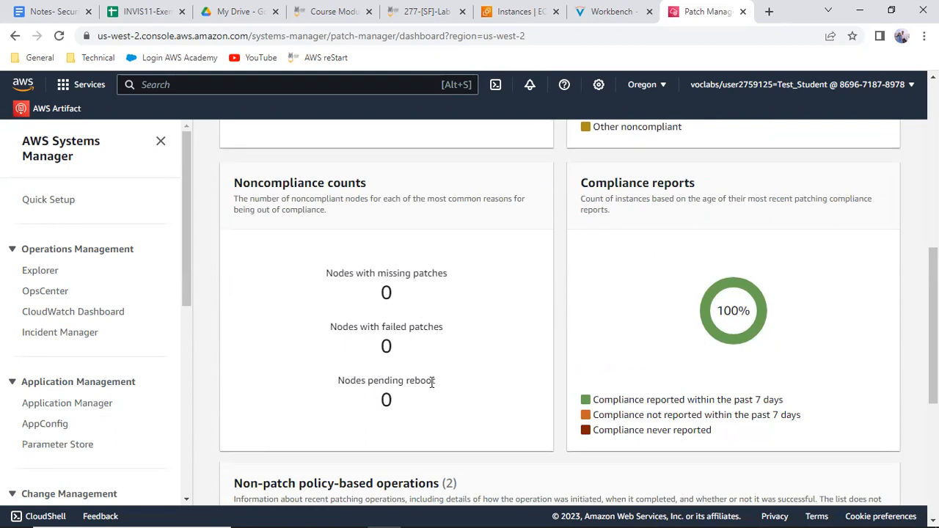
scroll(393, 325, up, 4)
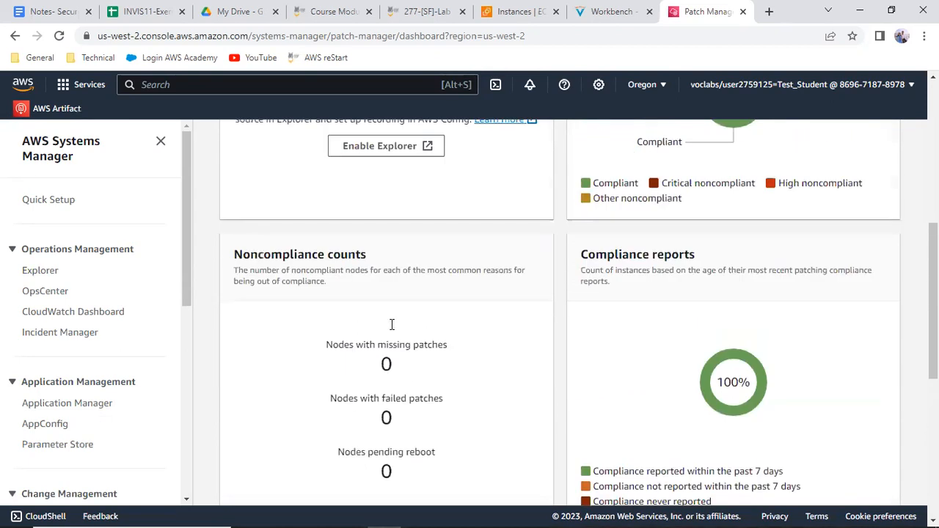
- Recheck lab step 42 and inspect the instance count of the Compliant segment in the dashboard's Compliance summary chart
click(598, 11)
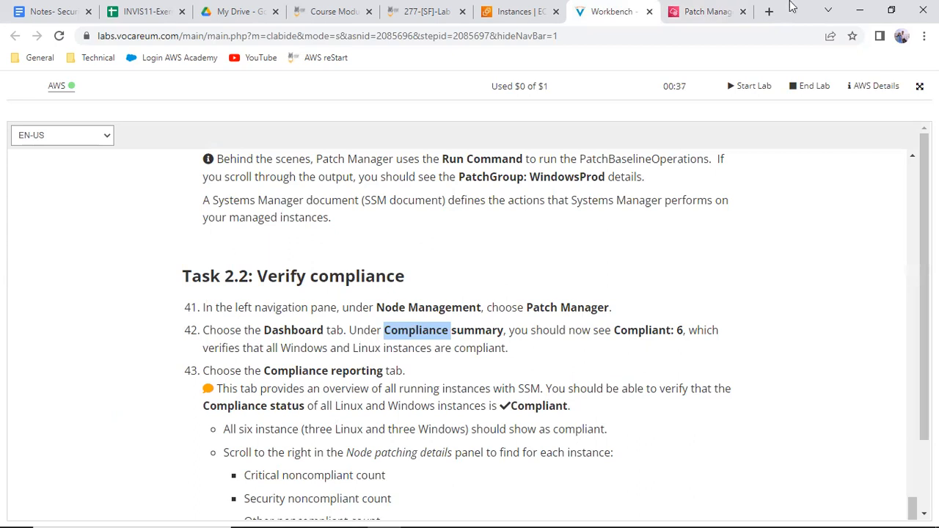
click(706, 11)
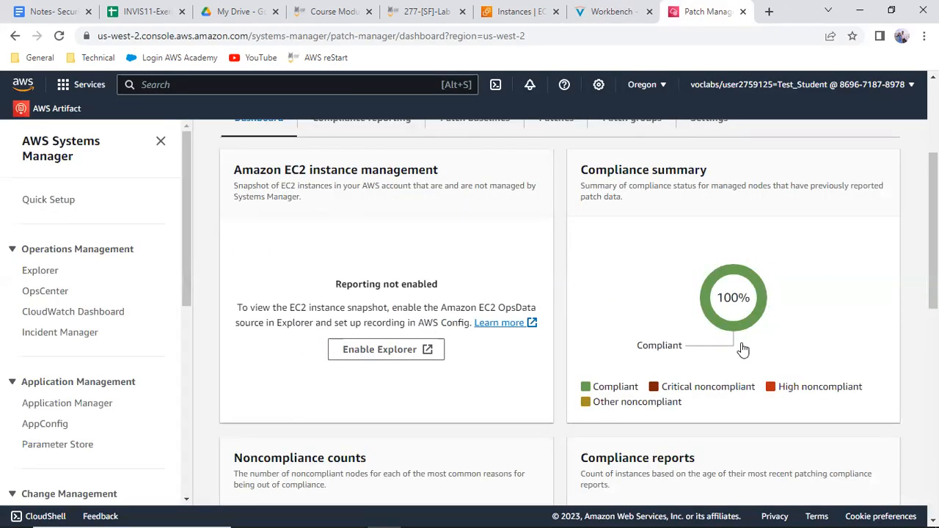
scroll(744, 321, down, 5)
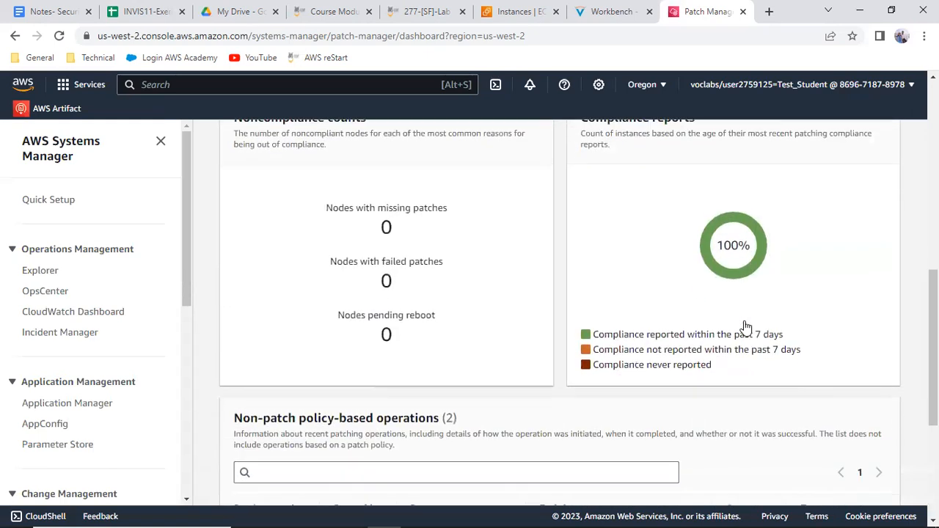
scroll(744, 325, down, 4)
scroll(741, 327, up, 5)
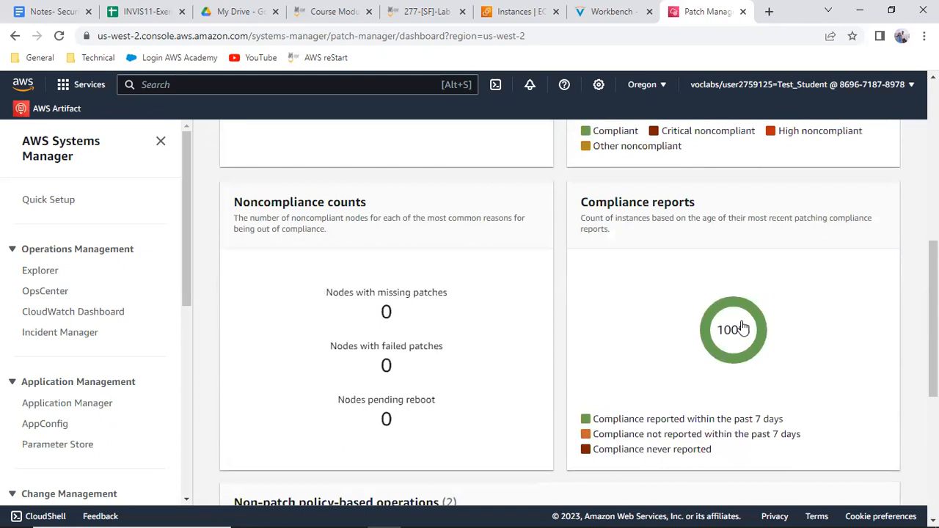
scroll(636, 142, up, 3)
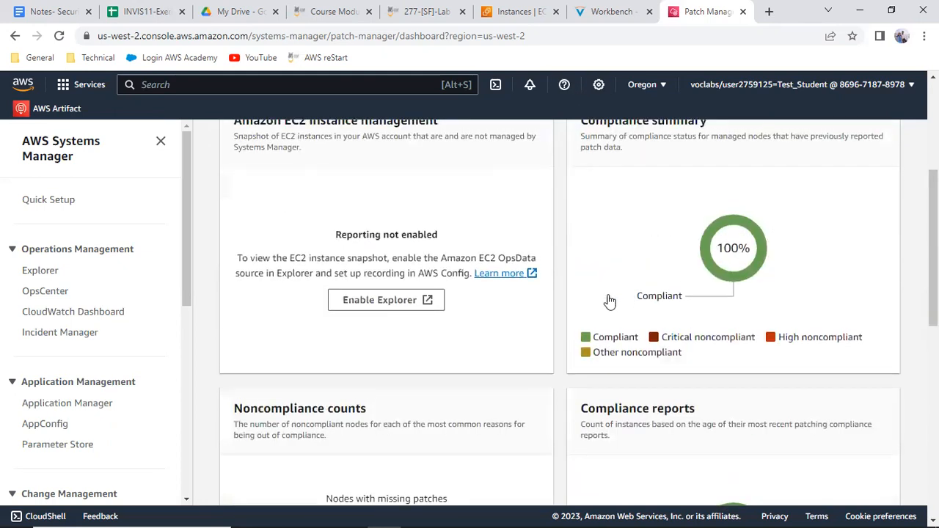
scroll(778, 294, up, 2)
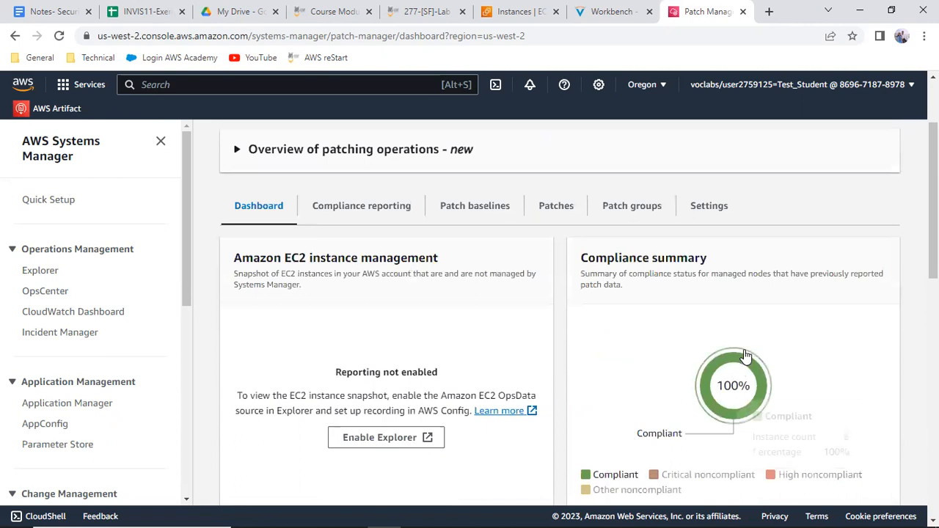
click(745, 356)
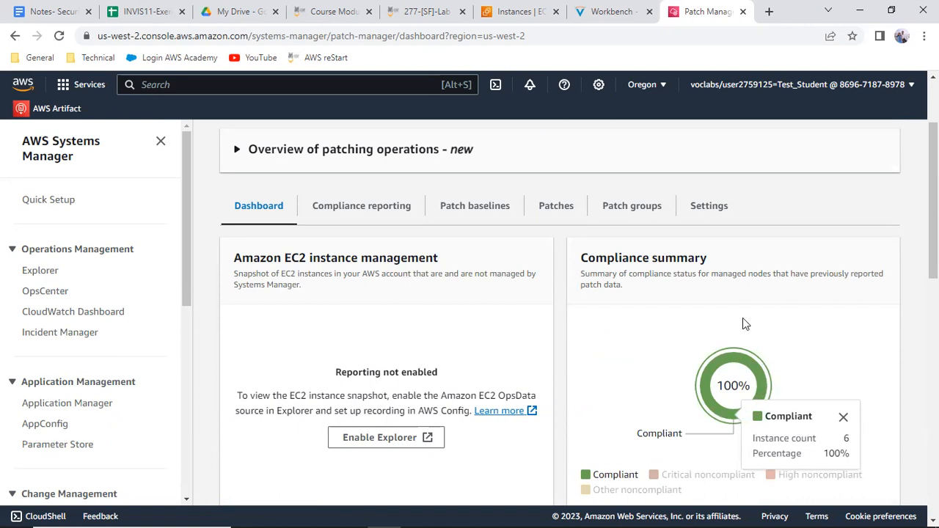
scroll(741, 317, down, 2)
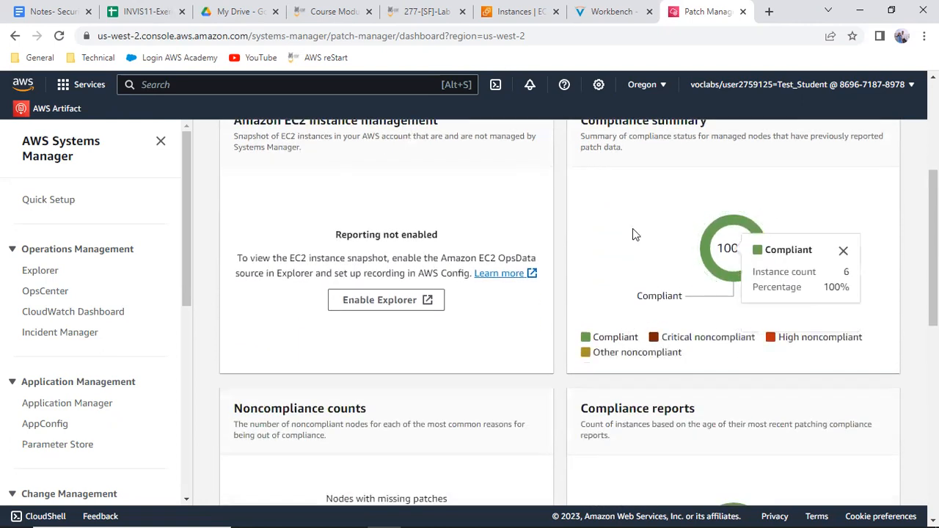
click(605, 340)
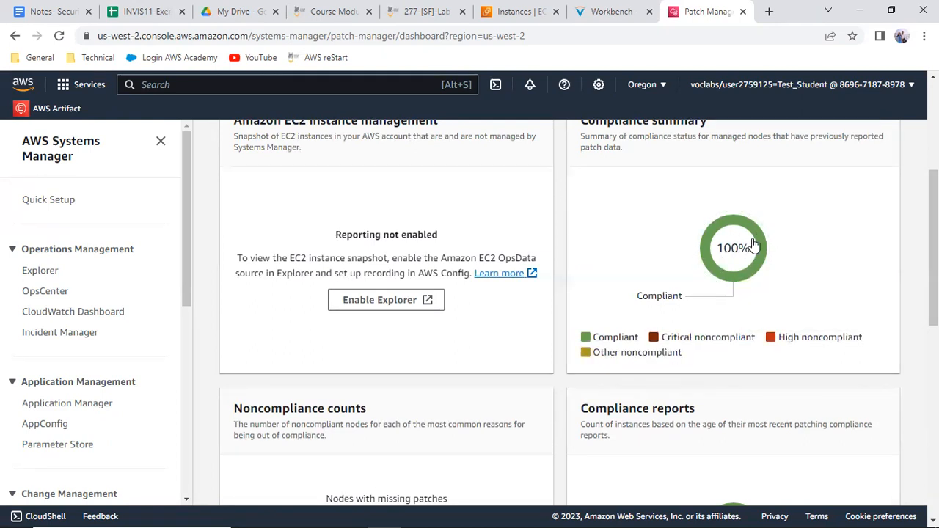
mouse_move(763, 242)
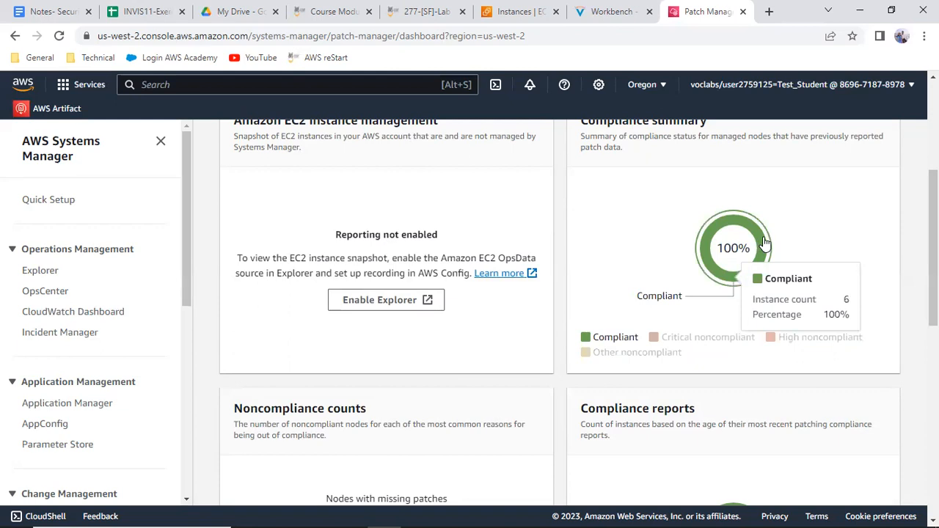
- Inspect the Compliance reports chart's instance count and review the non-patch policy-based operations and recurring tasks
scroll(642, 253, down, 3)
scroll(642, 253, down, 2)
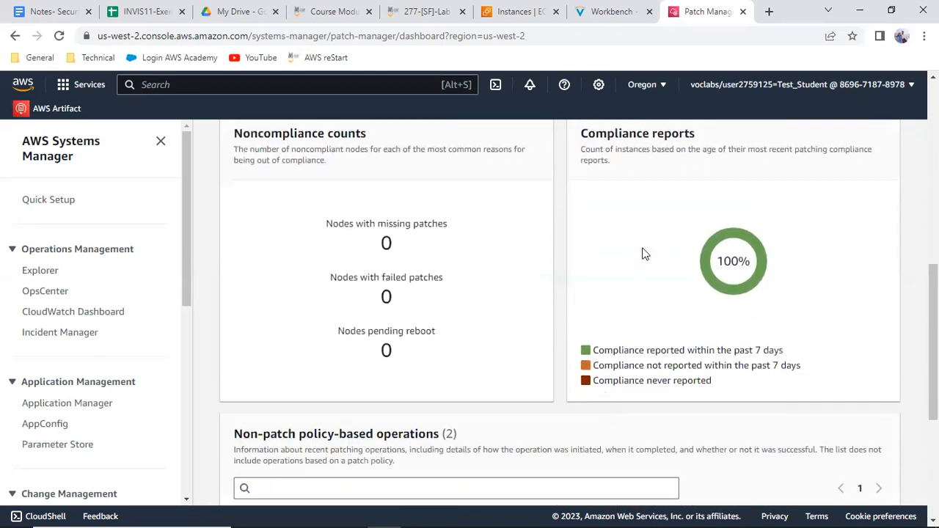
mouse_move(732, 239)
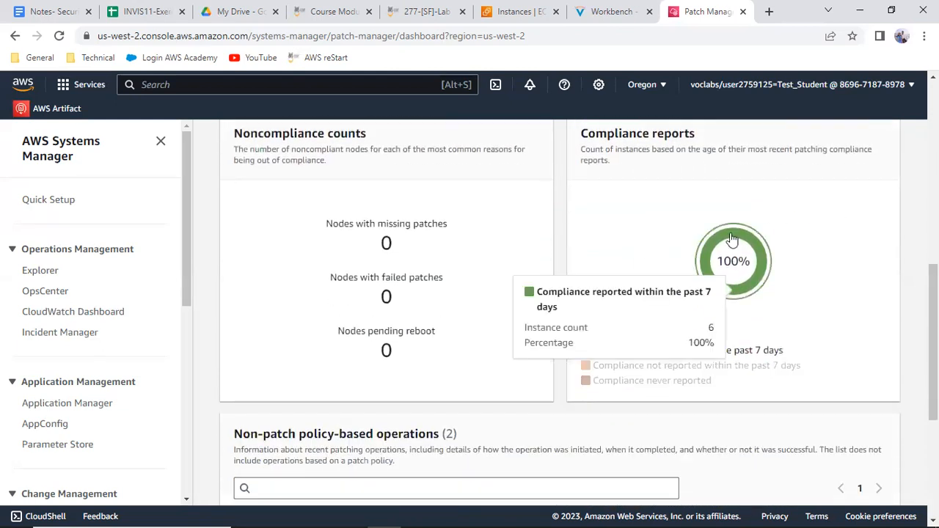
scroll(515, 242, down, 4)
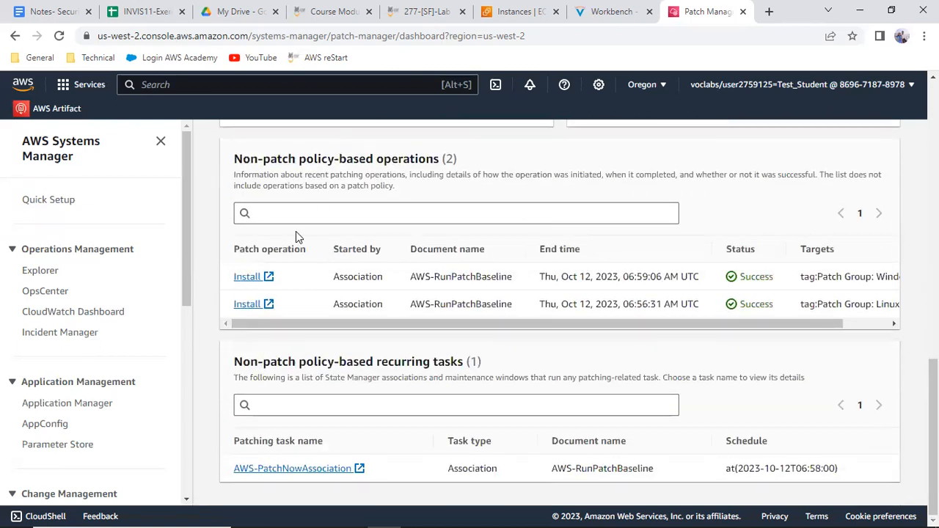
- Read lab step 43 on verifying the compliance status and open Compliance reporting in Patch Manager
click(599, 13)
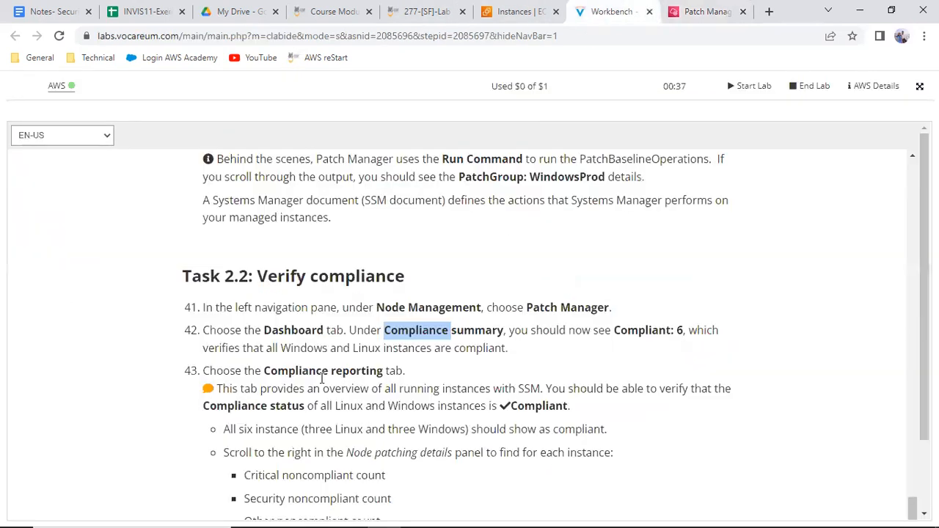
double_click(287, 406)
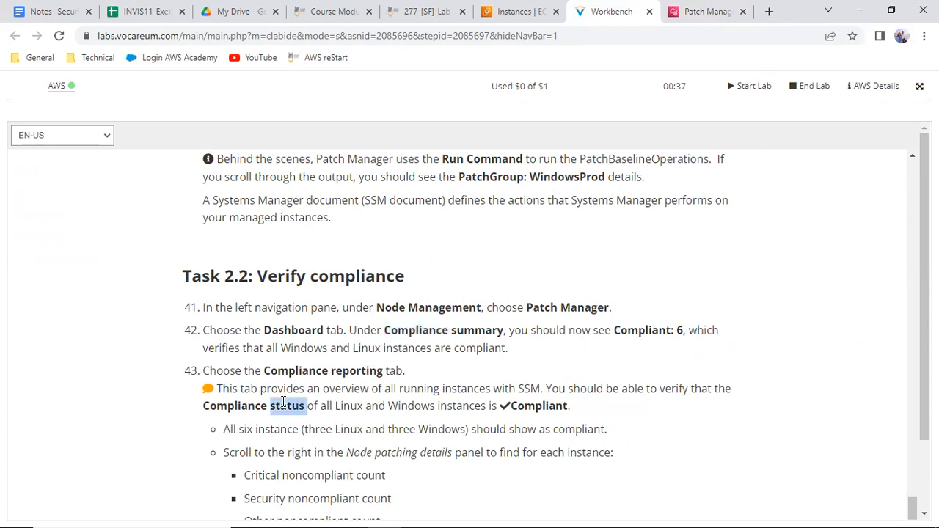
click(708, 13)
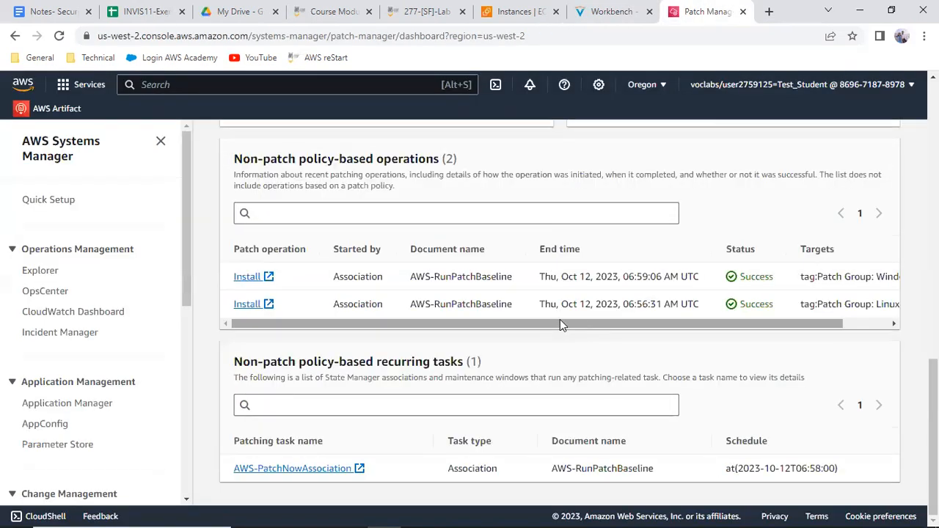
scroll(560, 322, up, 7)
scroll(558, 325, up, 3)
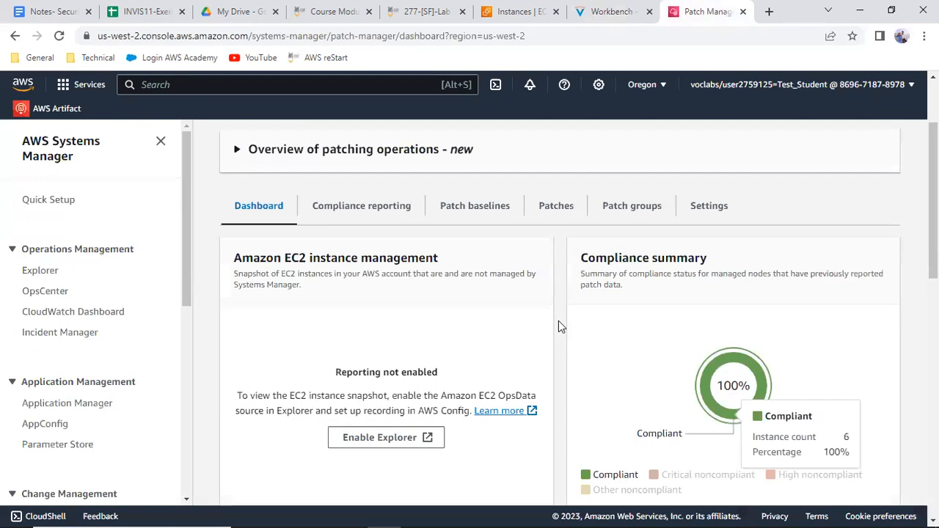
click(385, 208)
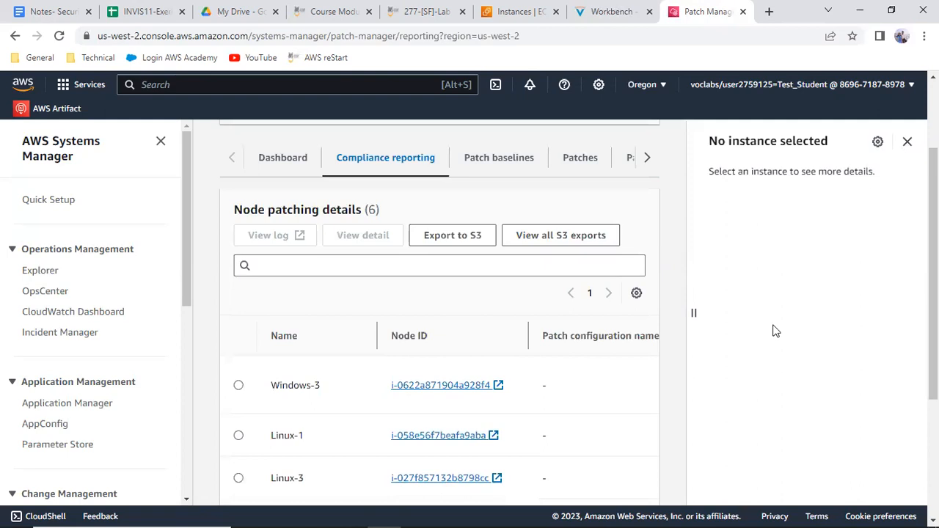
- Reread the lab note describing the instance overview in Compliance reporting and return to Patch Manager
click(601, 14)
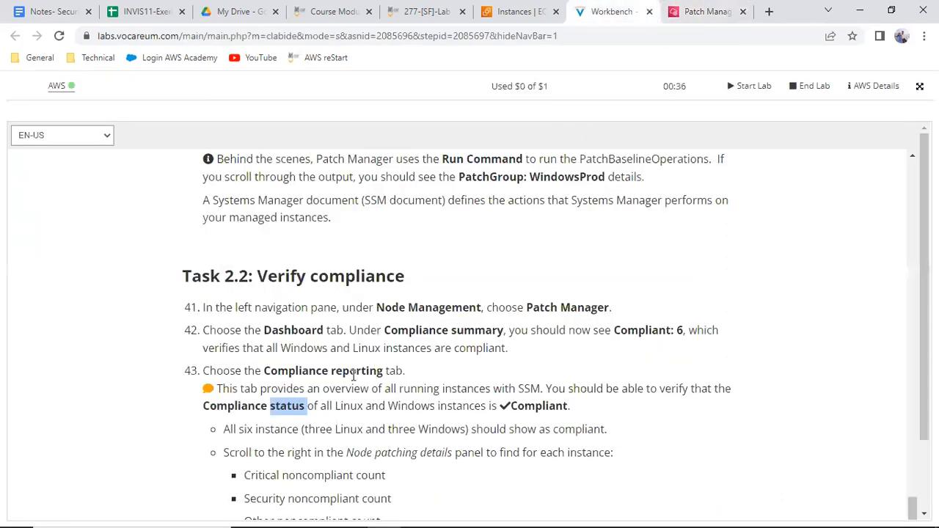
drag(276, 392, 728, 388)
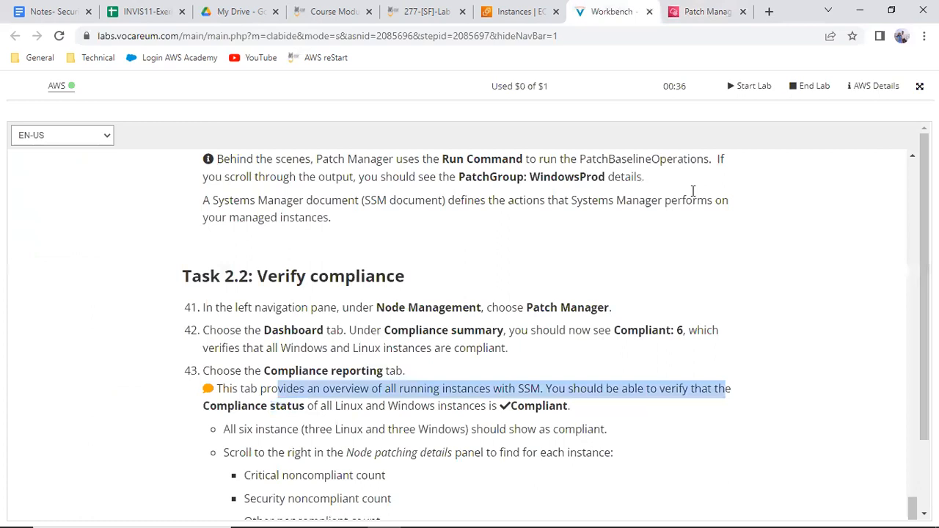
click(705, 9)
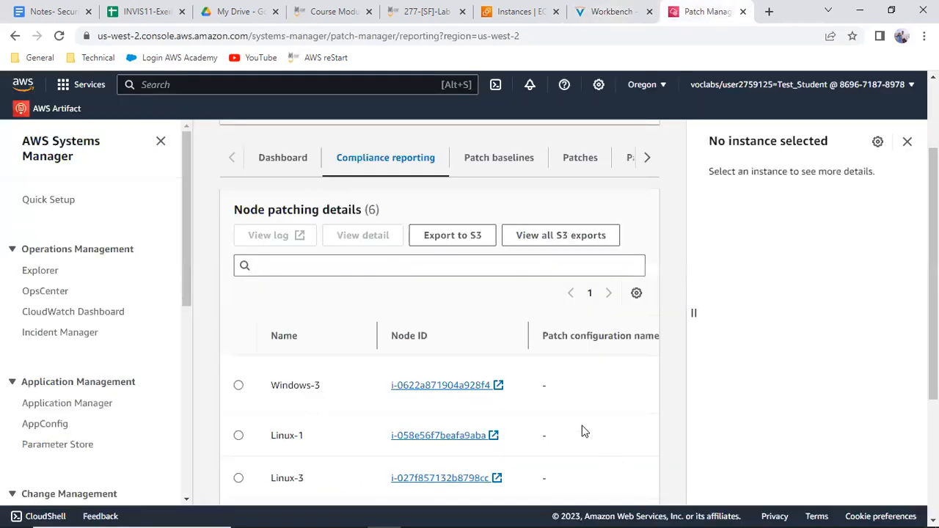
- Close the empty instance details pane and examine the Compliance status of every Windows and Linux node in Node patching details
scroll(580, 426, down, 2)
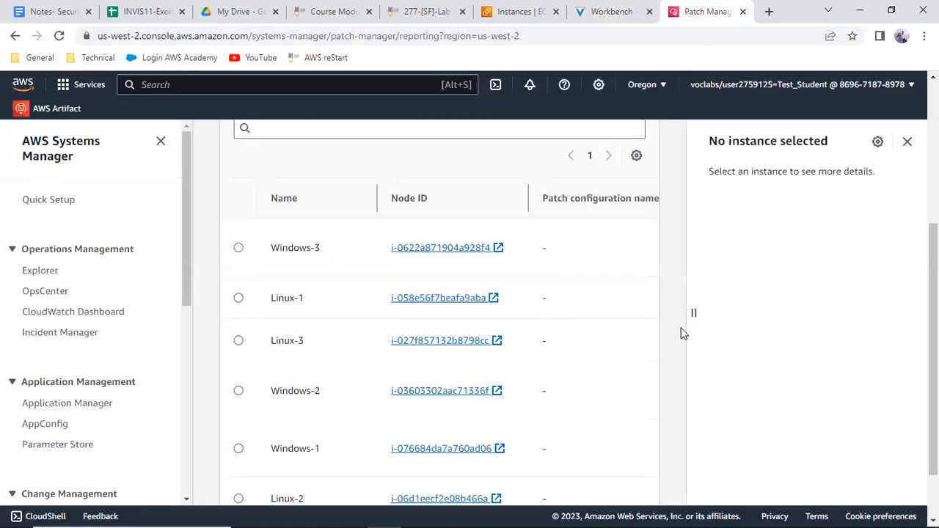
click(907, 142)
scroll(569, 291, up, 1)
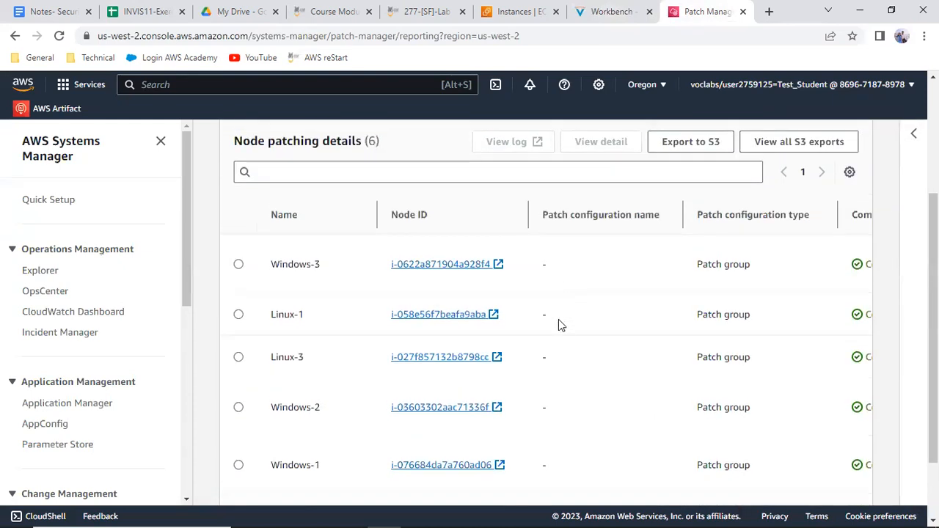
scroll(537, 308, down, 1)
drag(459, 454, 541, 464)
scroll(636, 382, up, 2)
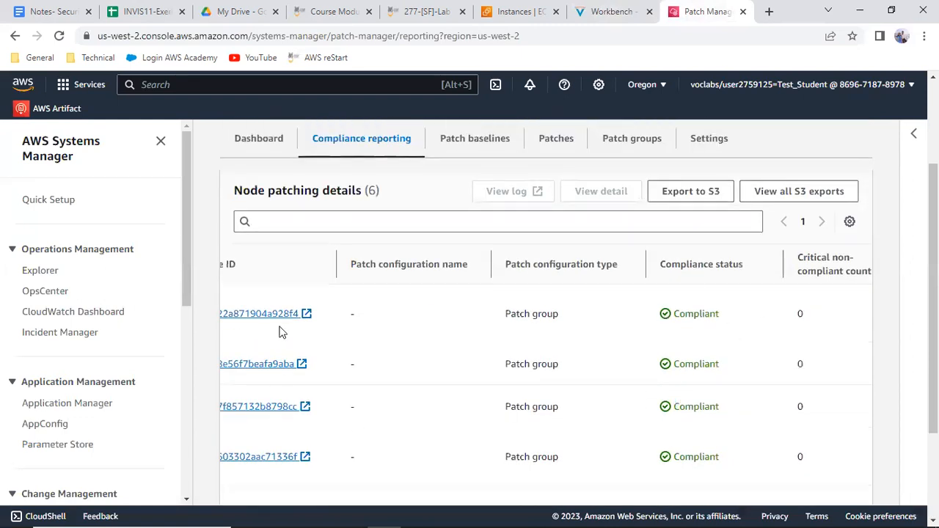
scroll(654, 385, down, 2)
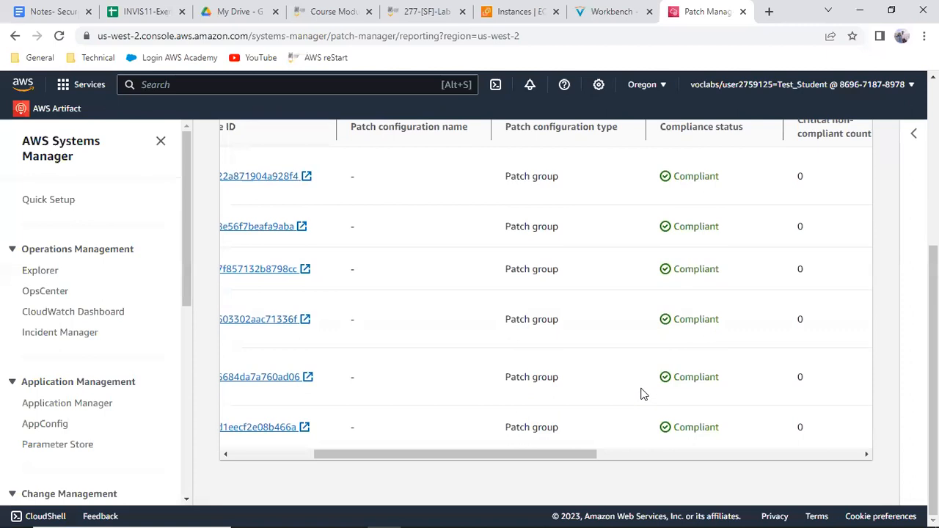
scroll(641, 394, up, 2)
- Read the remaining lab instructions of step 43 on the Node patching details columns and the Windows node's patches
click(611, 11)
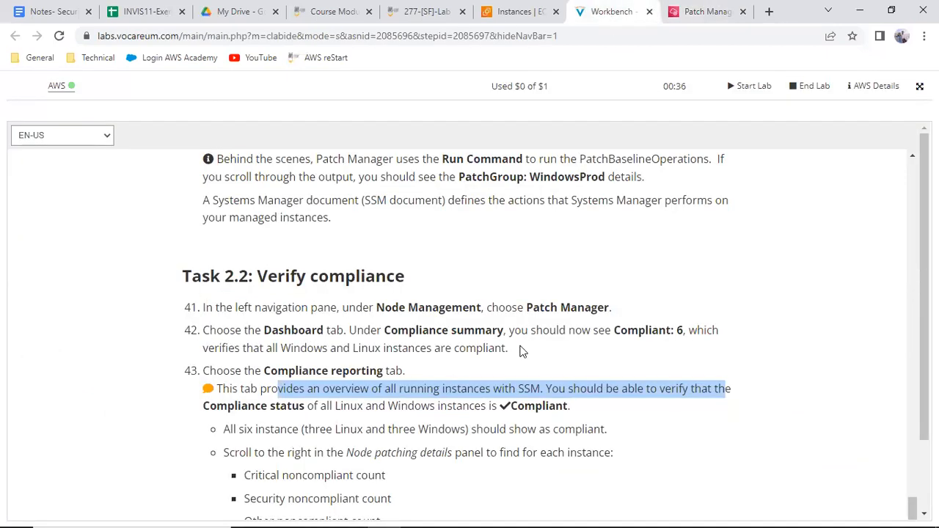
scroll(550, 390, down, 2)
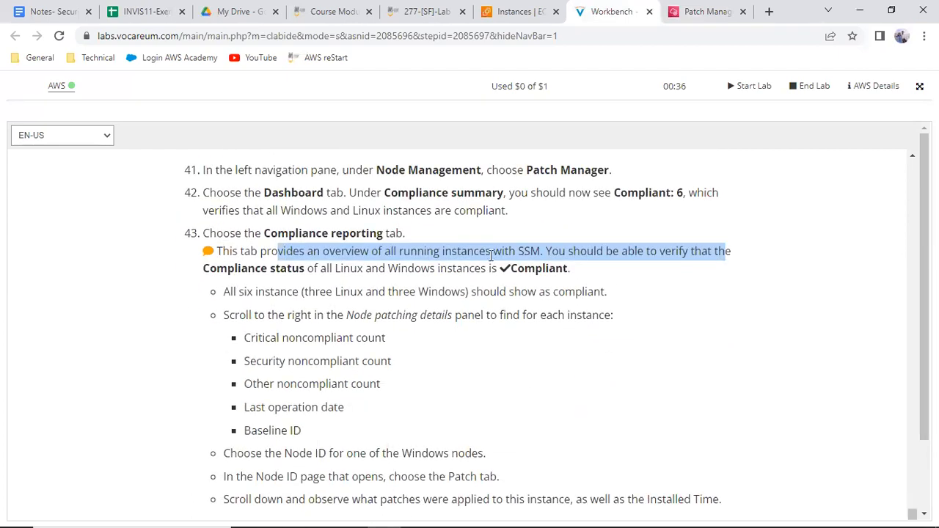
drag(270, 315, 636, 312)
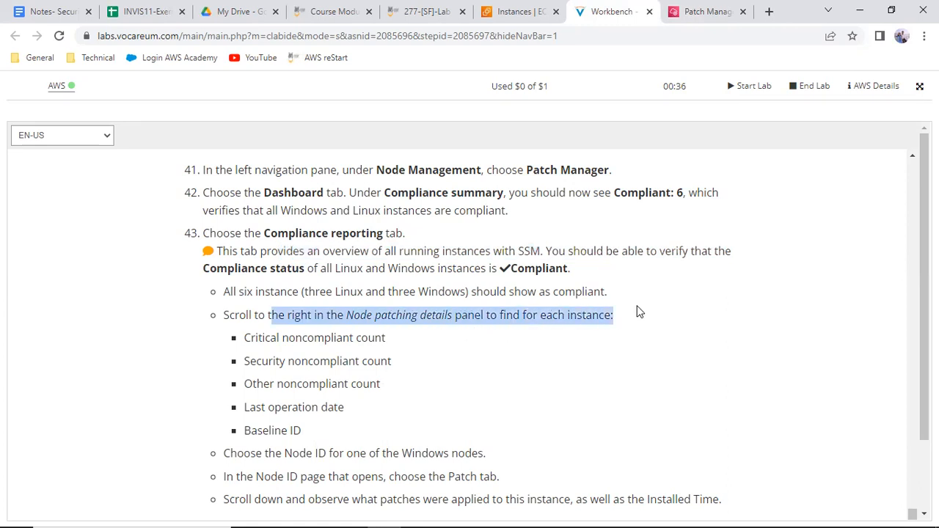
- Examine the noncompliant counts, last operation date, operating system and baseline ID of every node in Node patching details
click(704, 11)
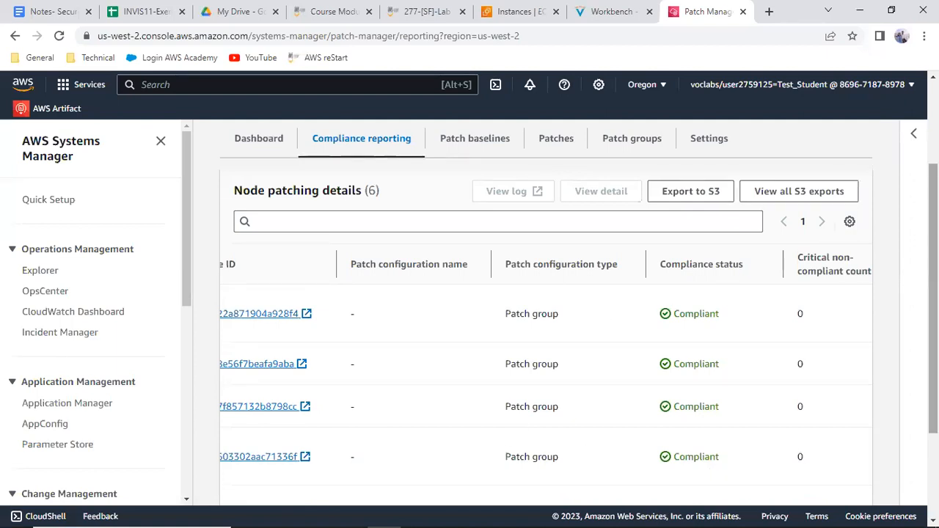
scroll(713, 456, down, 2)
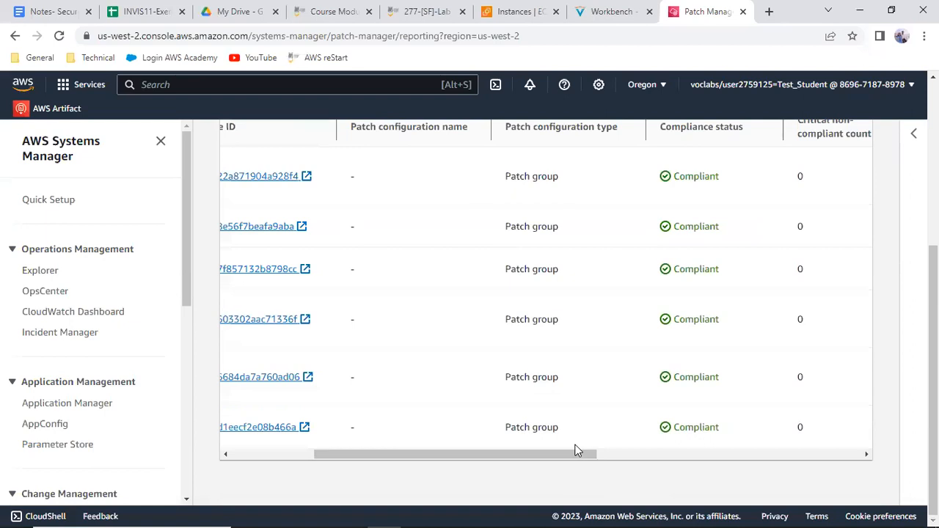
drag(576, 452, 849, 430)
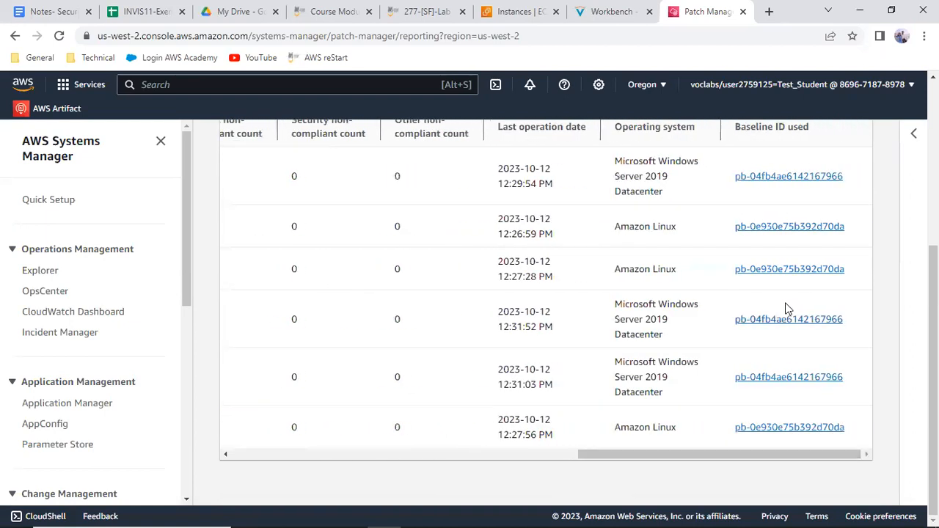
scroll(782, 315, up, 1)
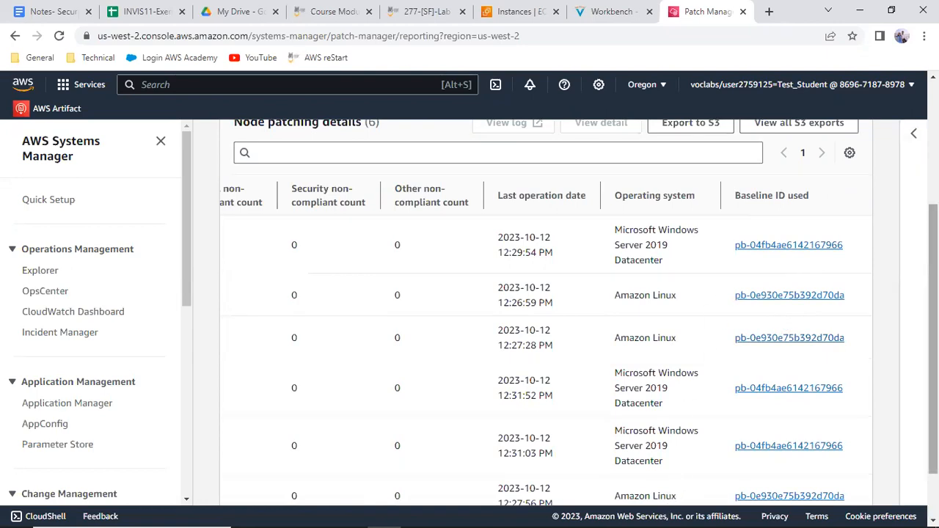
scroll(934, 330, down, 1)
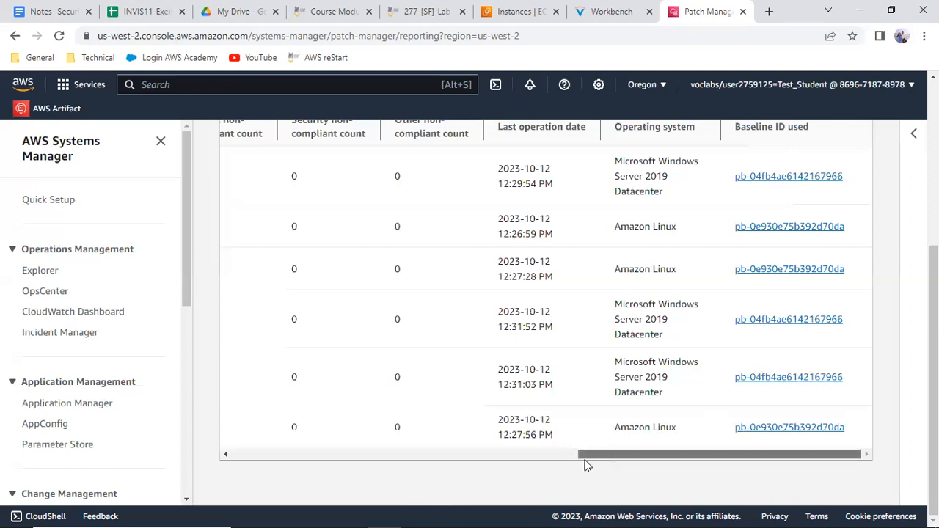
- Inspect the patch counts, platform and baseline details of the Linux-2 and Windows-1 nodes, then close the details pane
drag(585, 455, 230, 510)
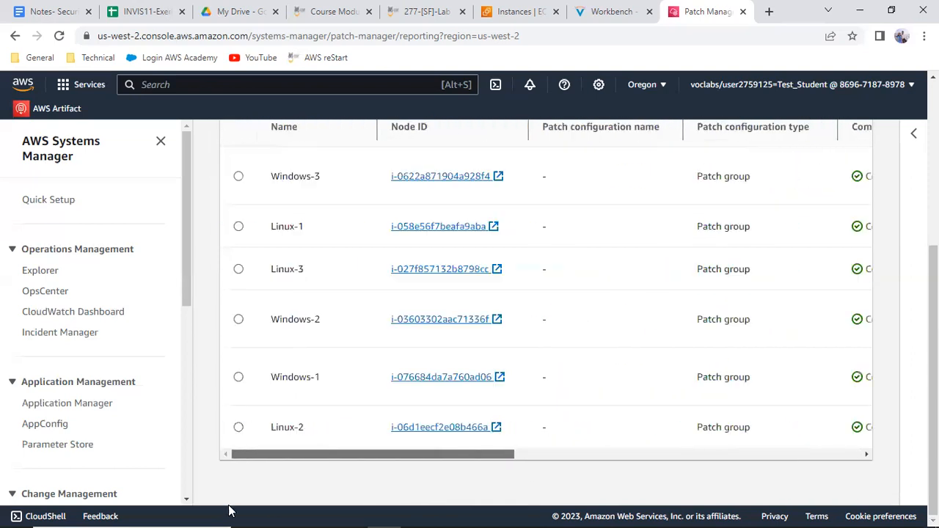
click(241, 428)
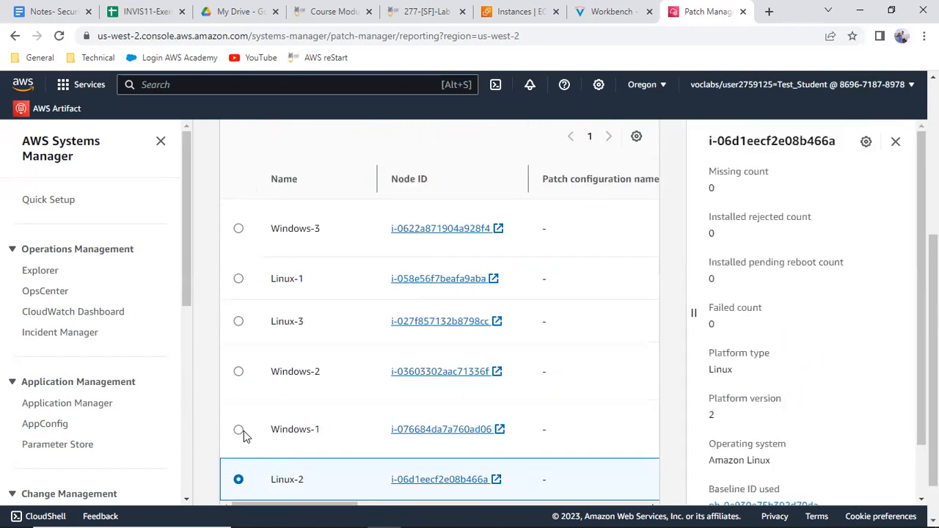
click(587, 9)
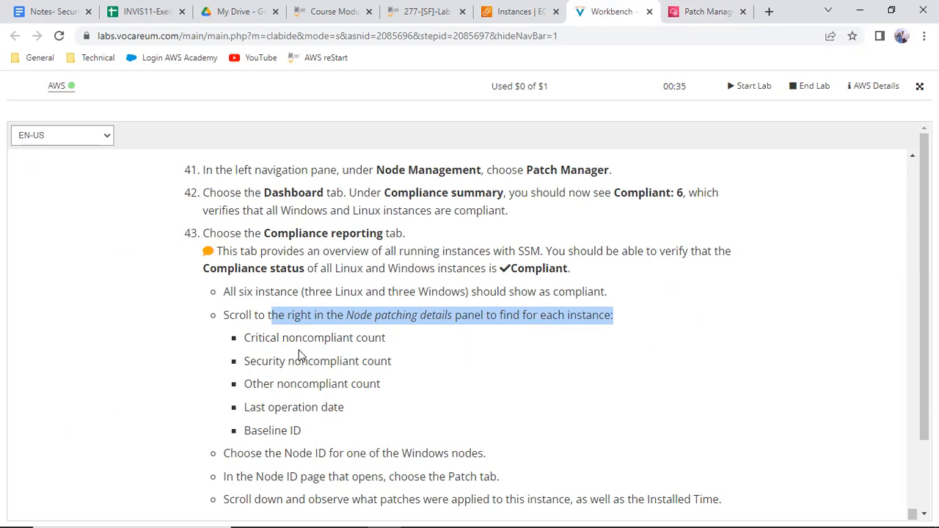
click(716, 11)
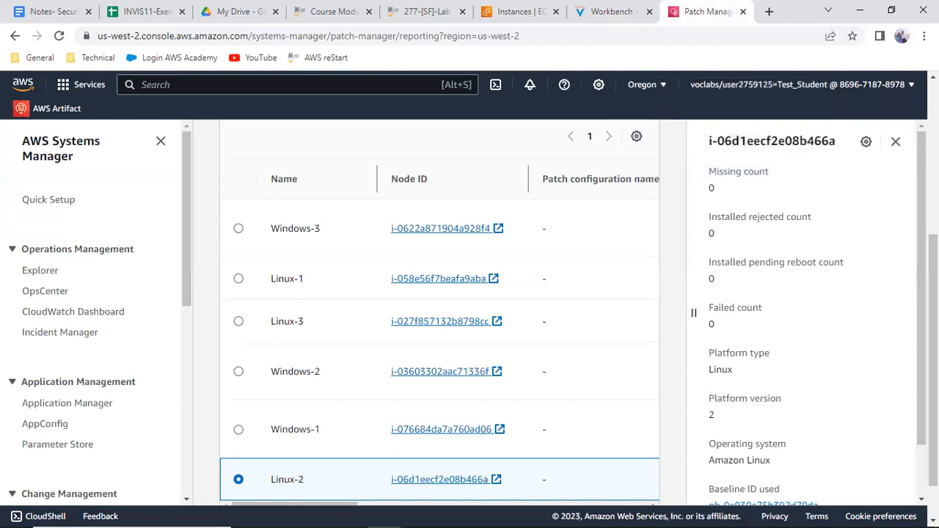
scroll(858, 243, down, 1)
scroll(860, 255, down, 1)
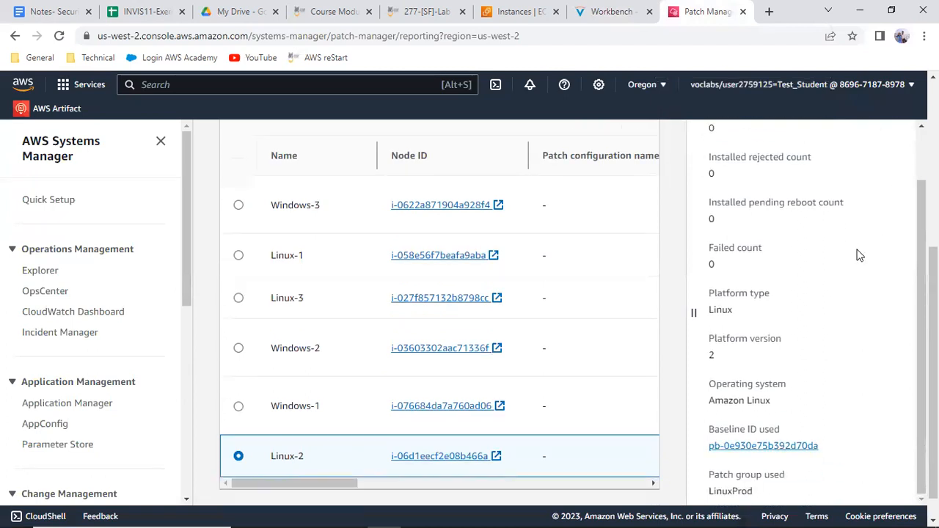
scroll(859, 255, up, 1)
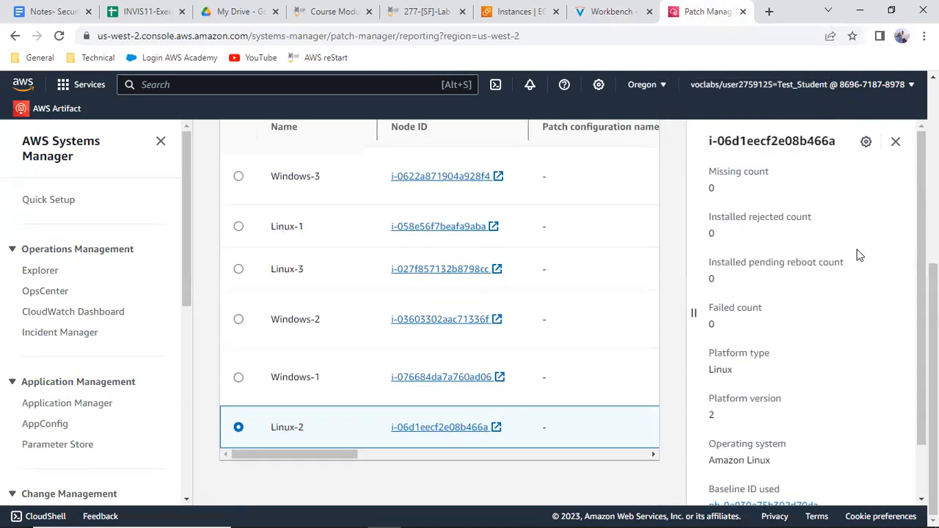
scroll(859, 256, down, 1)
scroll(855, 258, up, 1)
click(239, 379)
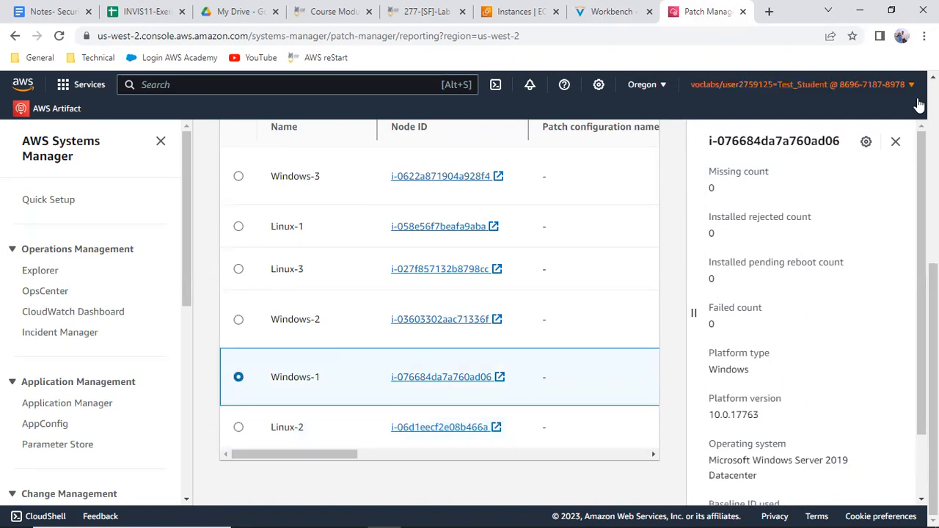
click(894, 142)
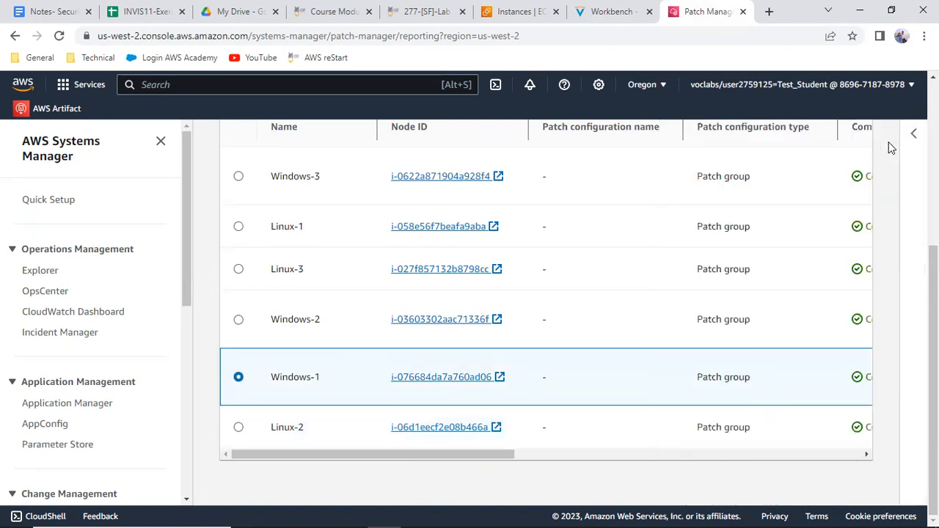
- Check the compliance status and the critical, security and other noncompliant counts of all listed nodes
drag(495, 453, 649, 467)
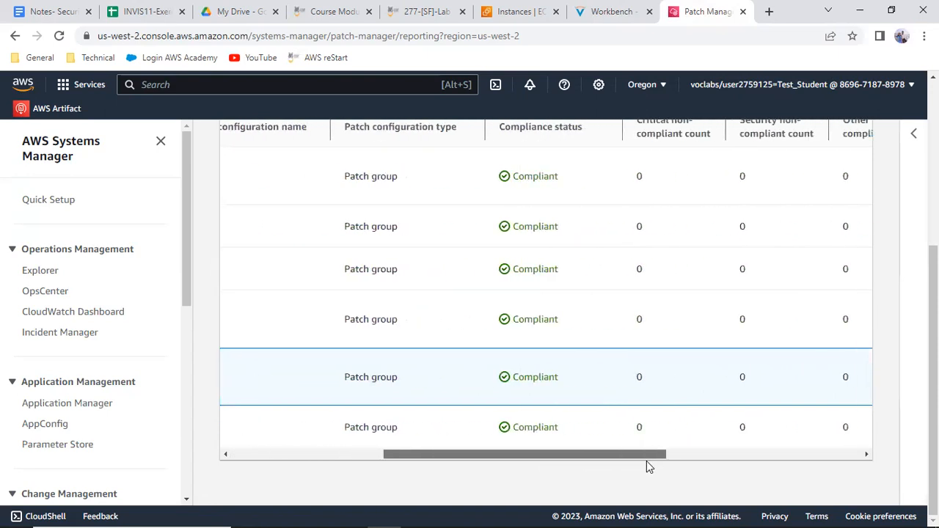
scroll(671, 308, up, 1)
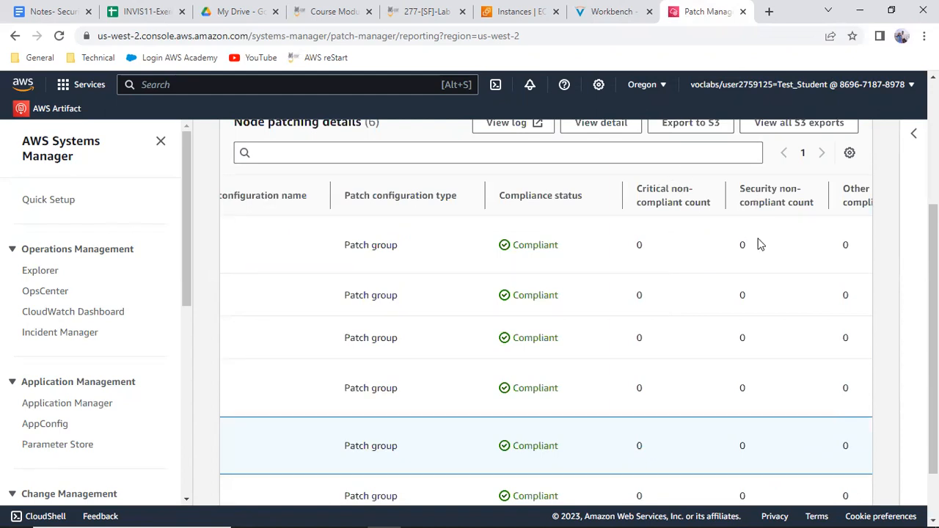
scroll(596, 393, down, 1)
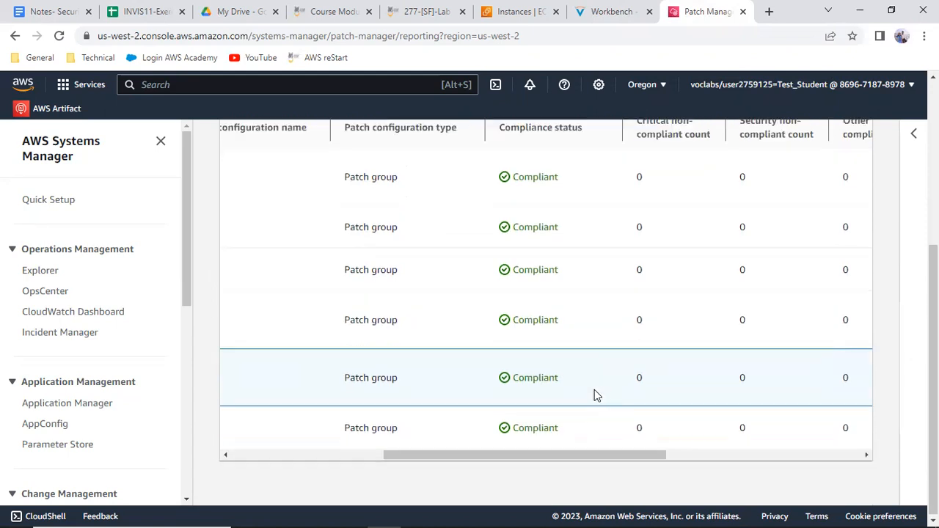
drag(591, 456, 637, 480)
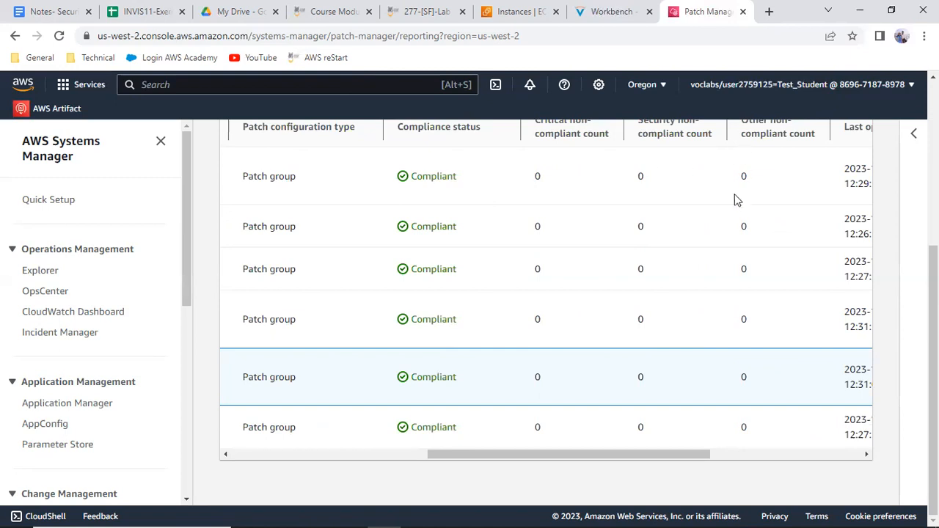
scroll(691, 267, up, 2)
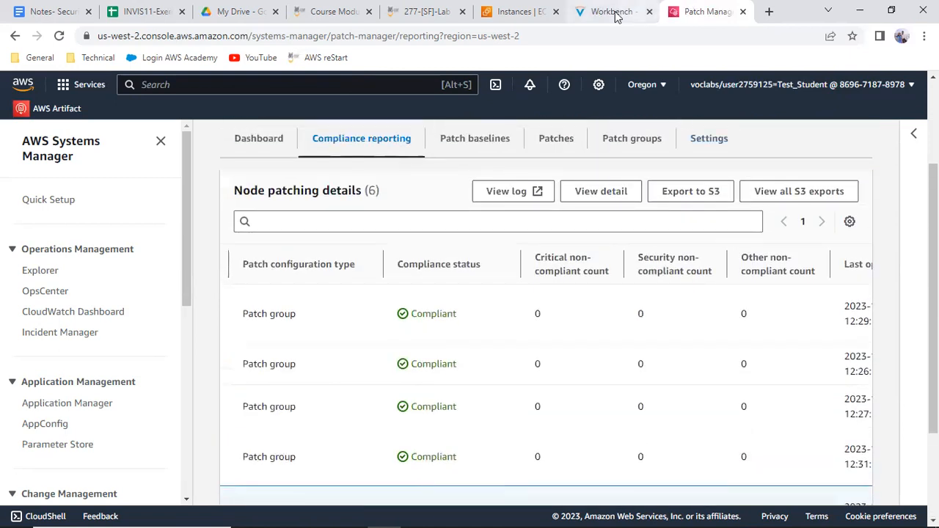
- Return to the lab instructions and read the summary of task 2 and the list of accomplishments in the Conclusion
click(615, 14)
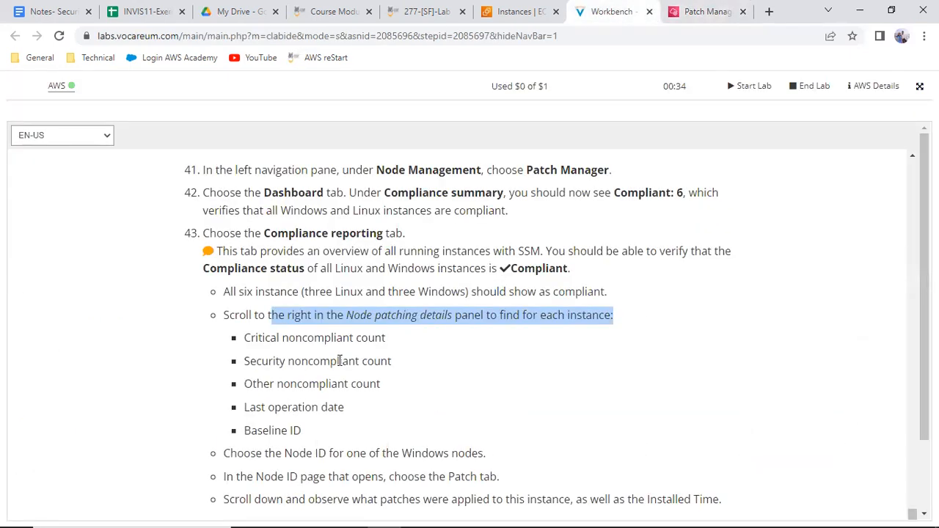
scroll(339, 360, down, 4)
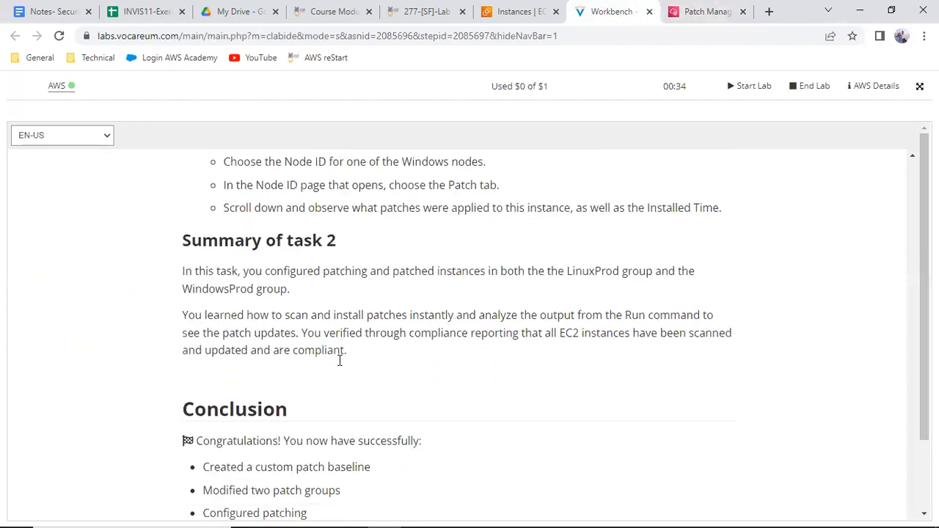
scroll(340, 361, down, 1)
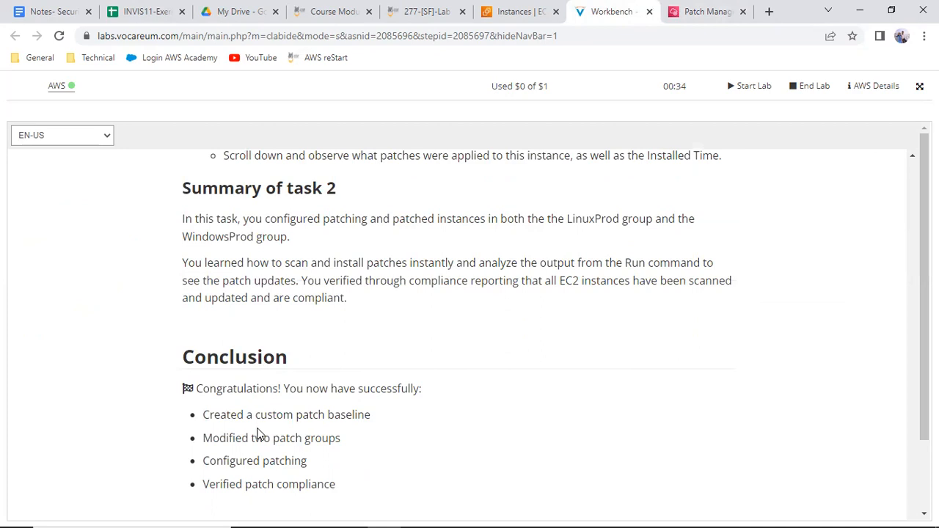
drag(255, 414, 421, 413)
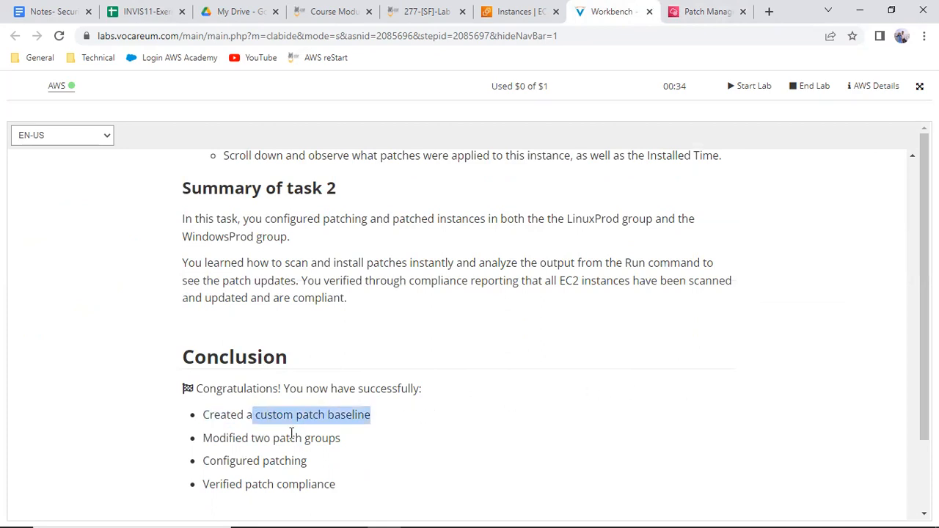
drag(242, 438, 290, 438)
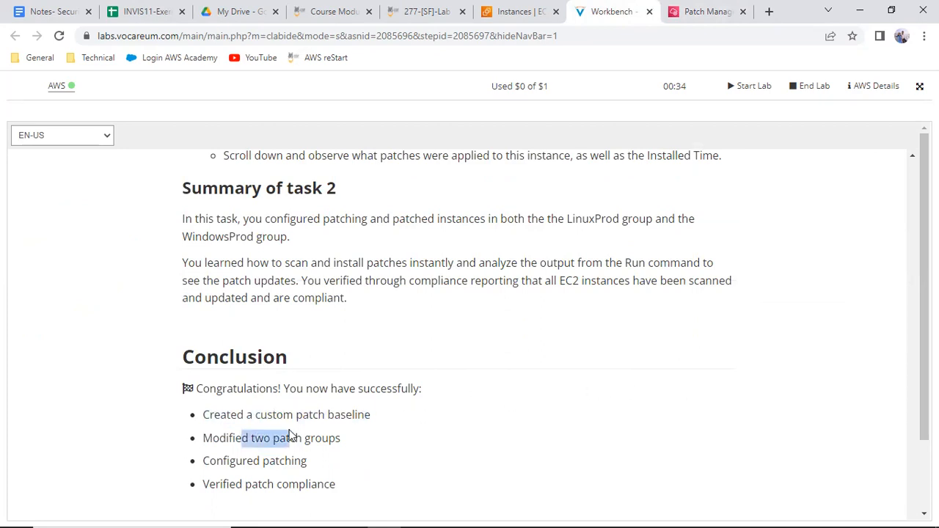